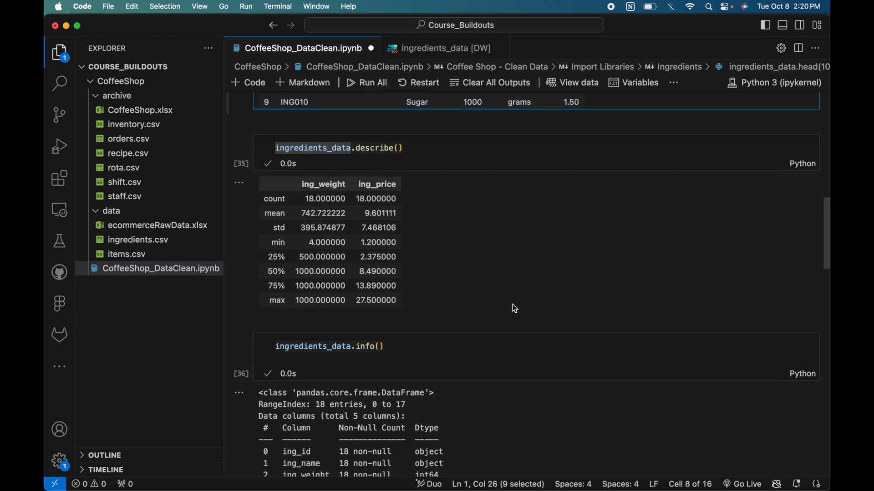
Cut the for loop that prints each key out of the ingredients_data.keys() cell.
scroll(514, 309, "down", 3)
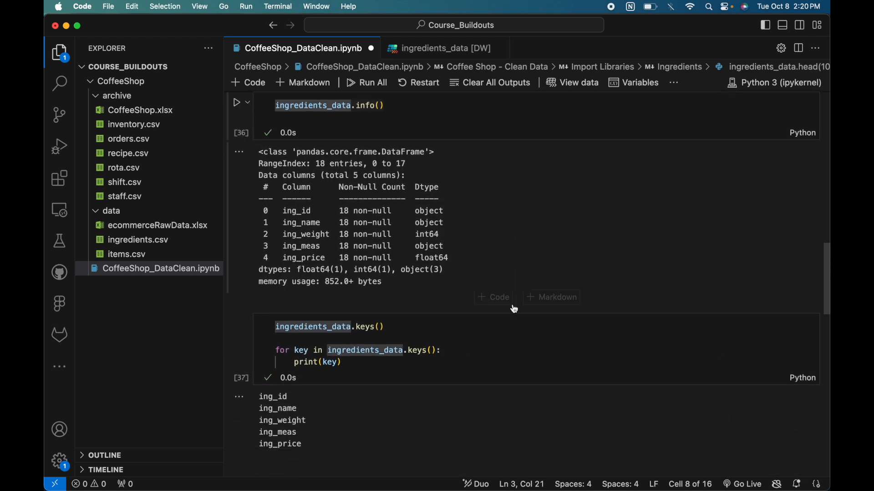
scroll(514, 306, "up", 3)
scroll(512, 304, "down", 4)
scroll(512, 305, "down", 3)
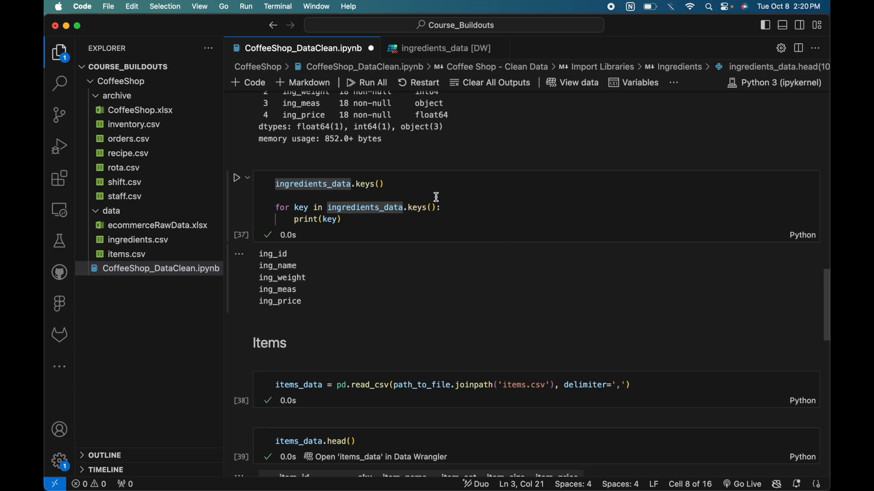
scroll(475, 197, "up", 2)
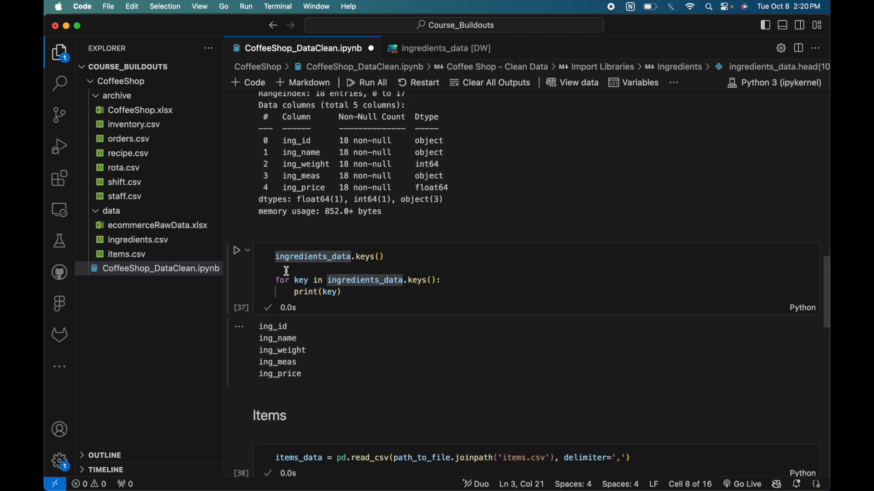
left_click(277, 271)
left_click(369, 295)
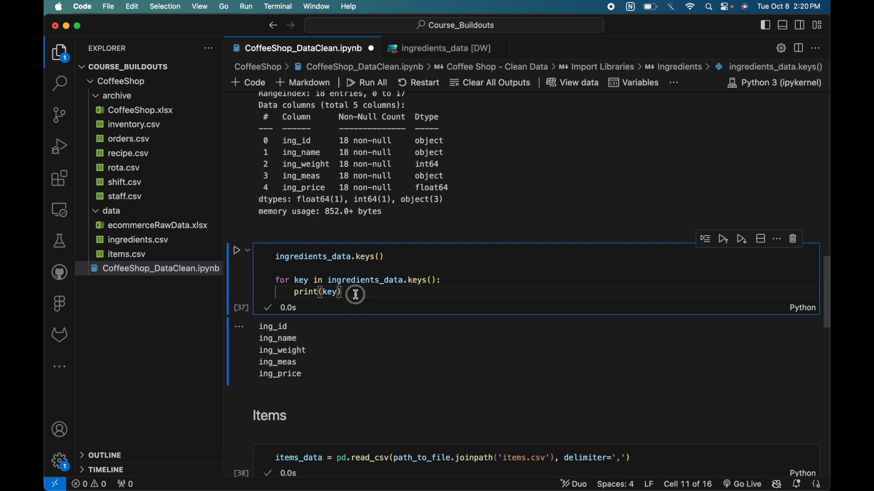
left_click_drag(357, 293, 274, 281)
key("super+c")
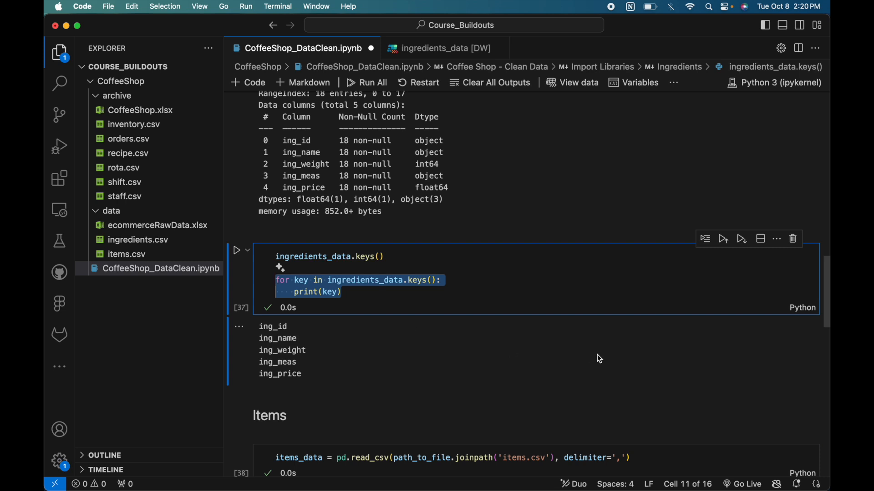
key("BackSpace")
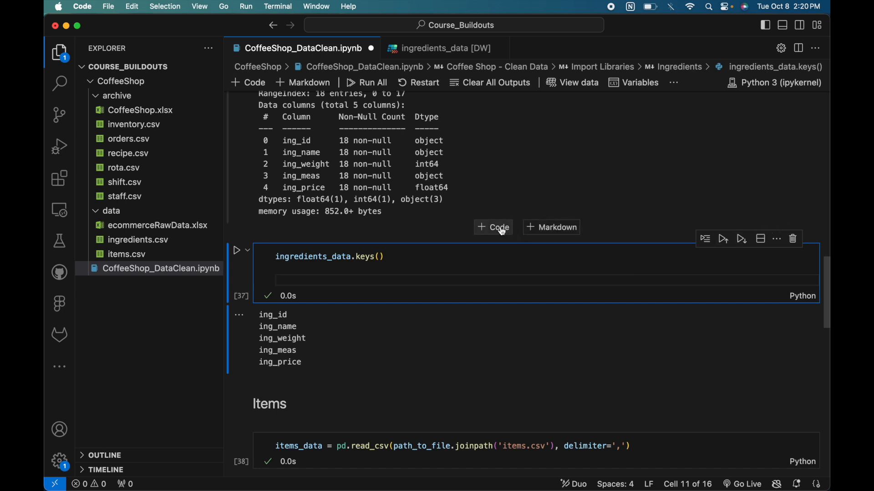
Insert a code cell above the ingredients_data.keys() cell, start a def line and paste the cut loop beneath it.
left_click(502, 231)
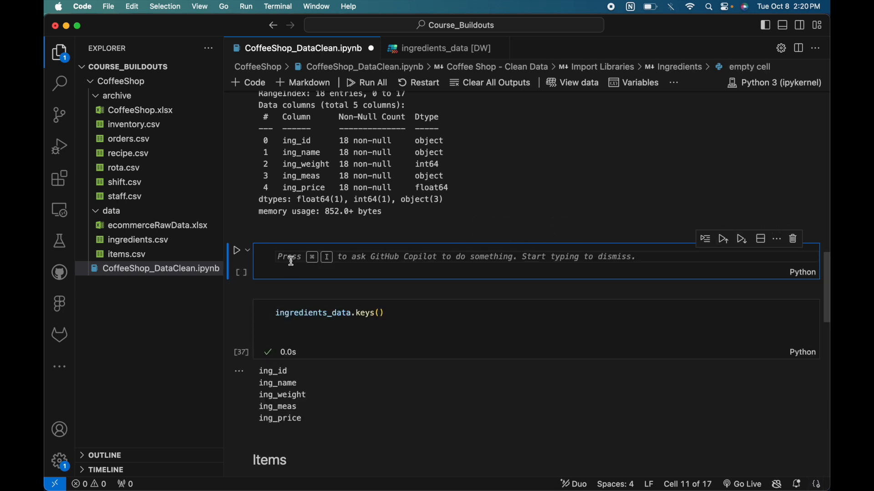
type("d")
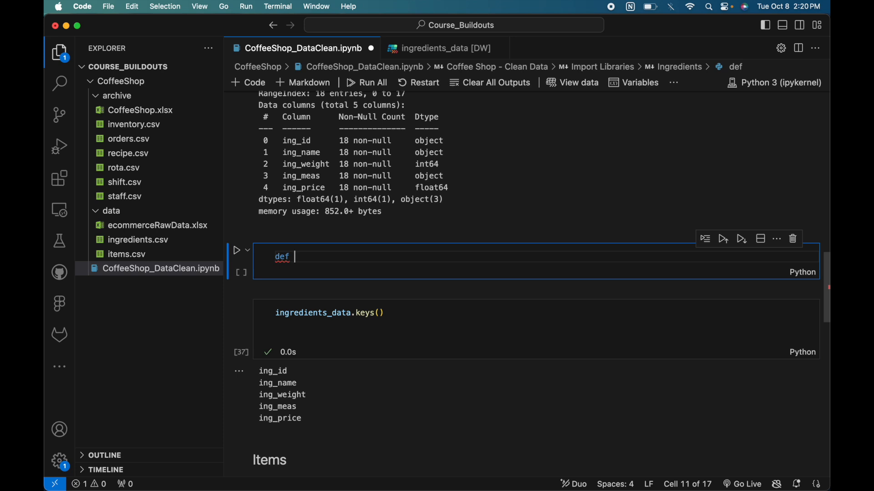
type("ef")
key("Return")
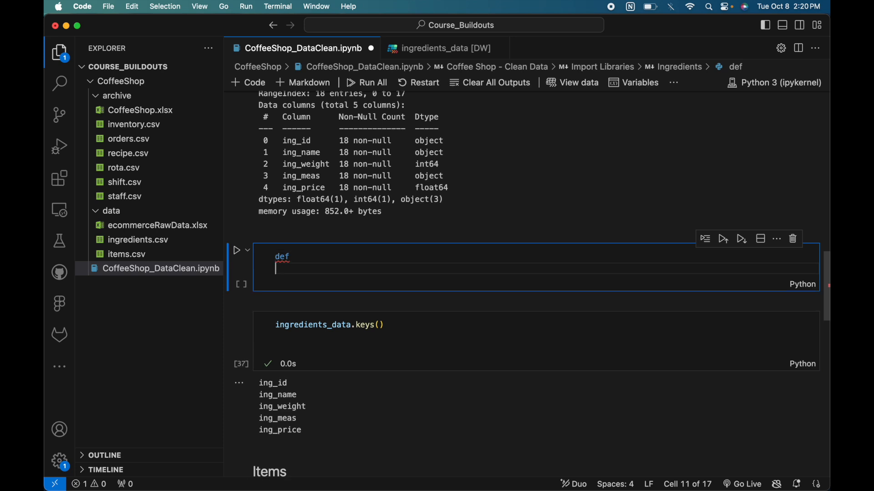
key("super+v")
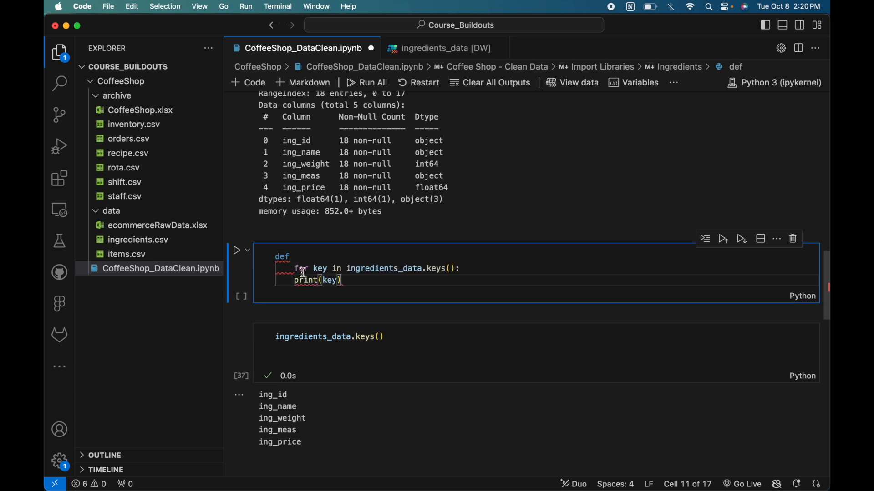
Name the new function get_attribute.
left_click(316, 256)
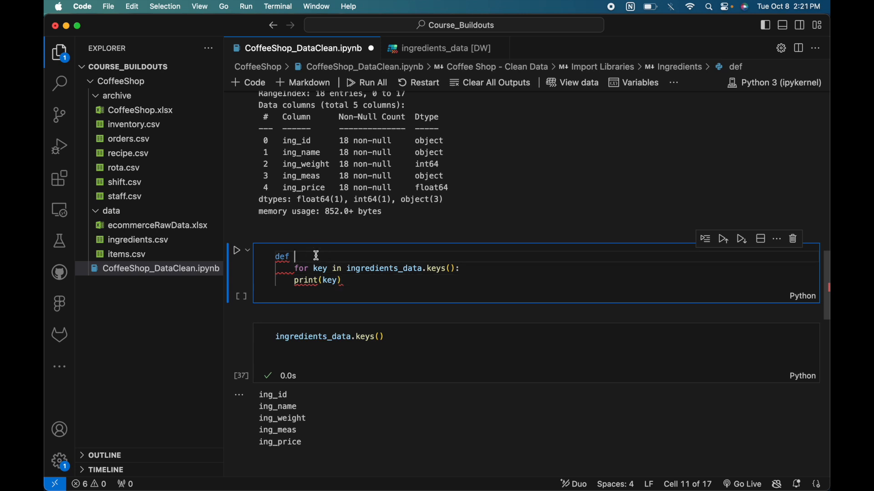
type("get_")
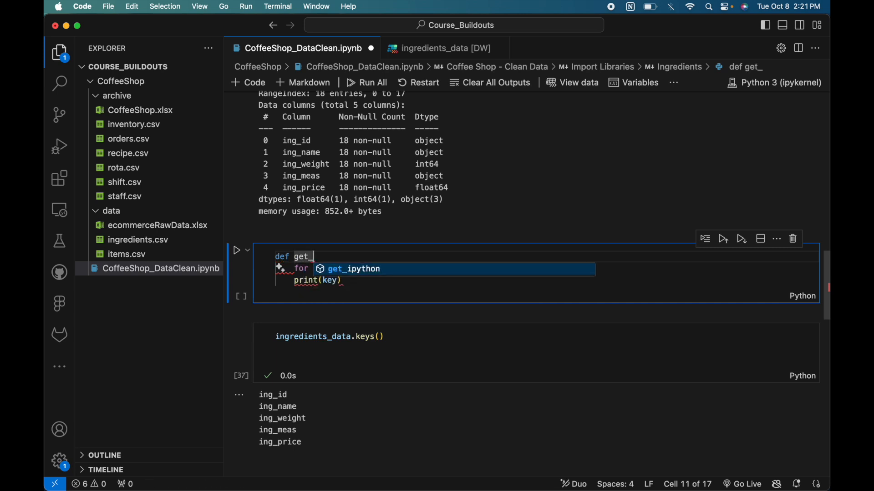
type("attri")
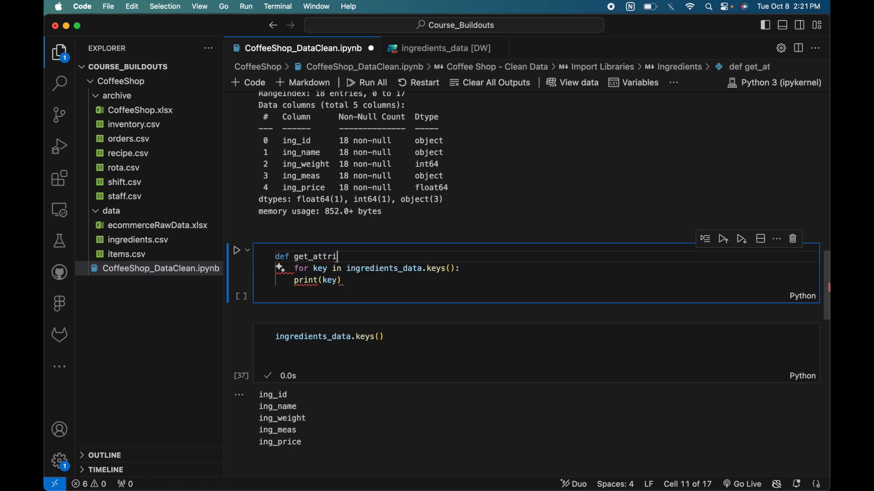
type("bute")
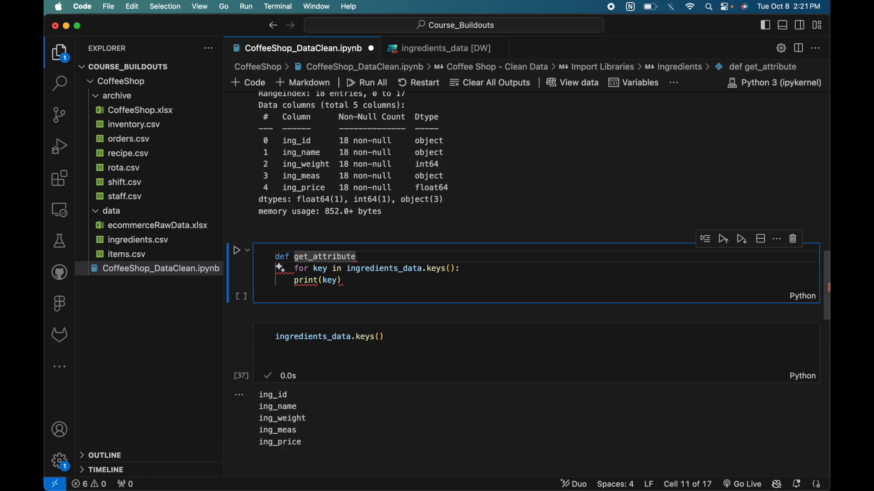
Switch to the HappyBean Cafe Data Dictionary spreadsheet in Safari and check its column headings for the function's name.
key("ctrl+Up")
left_click(359, 137)
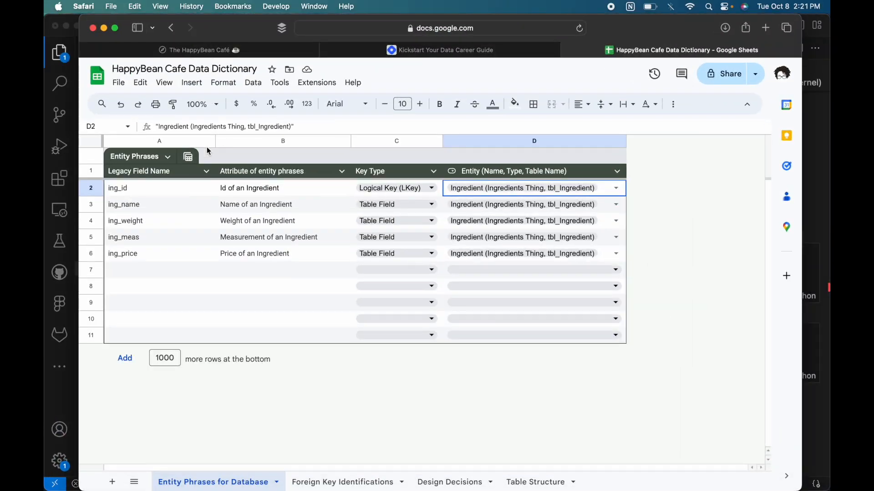
key("ctrl+Up")
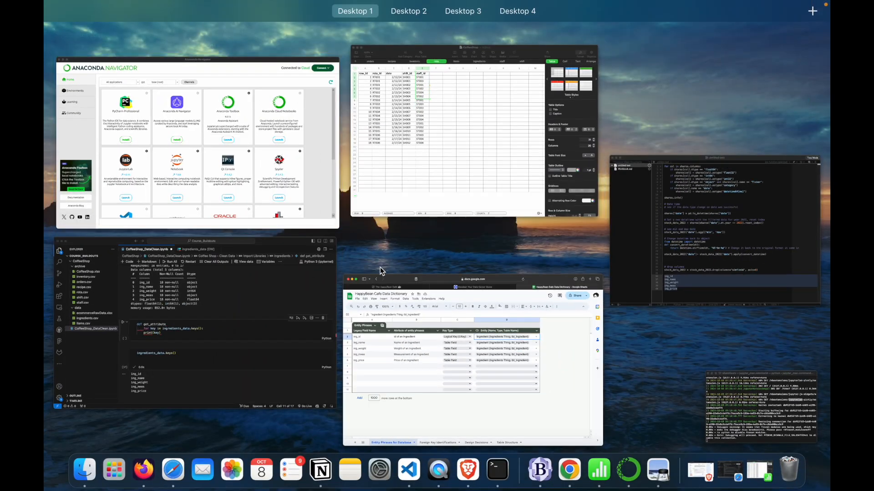
Return to the notebook in VS Code and rename the function get_legacy_field_name, adding parentheses after it.
left_click(260, 326)
key("BackSpace")
key("BackSpace")
key("BackSpace")
key("BackSpace")
key("BackSpace")
key("BackSpace")
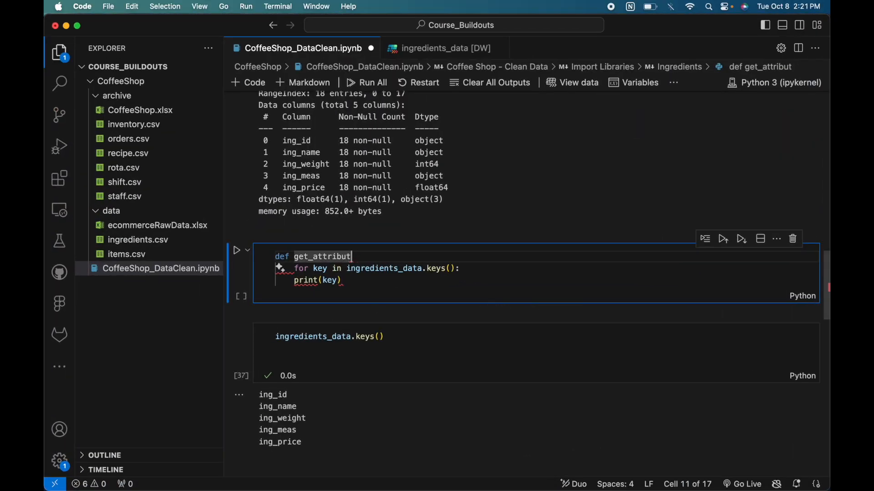
key("BackSpace")
type("le")
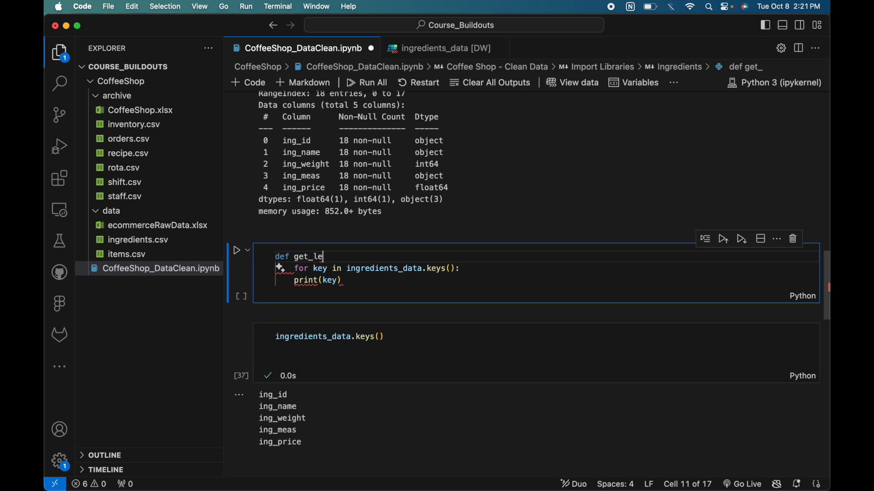
type("gacy_field_name")
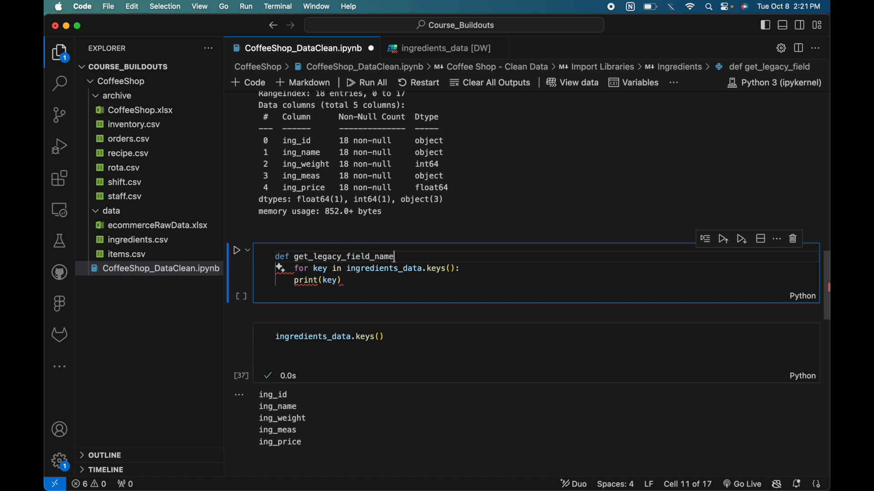
type("(")
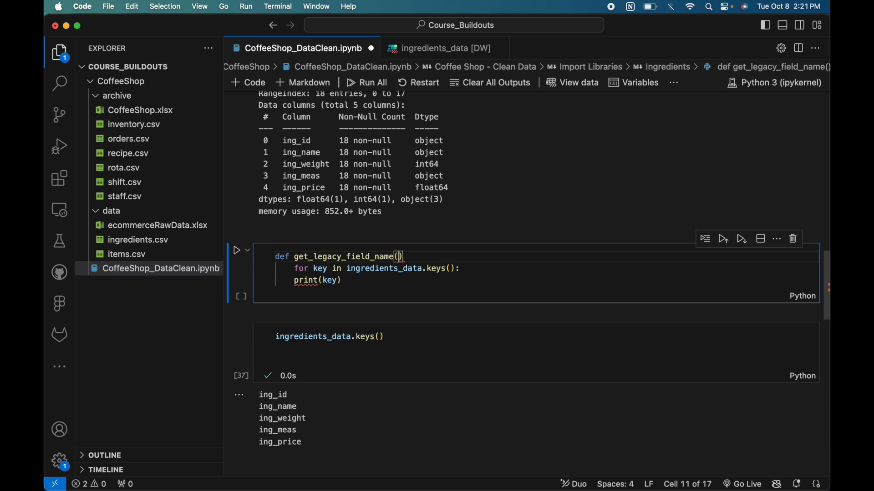
type("dat")
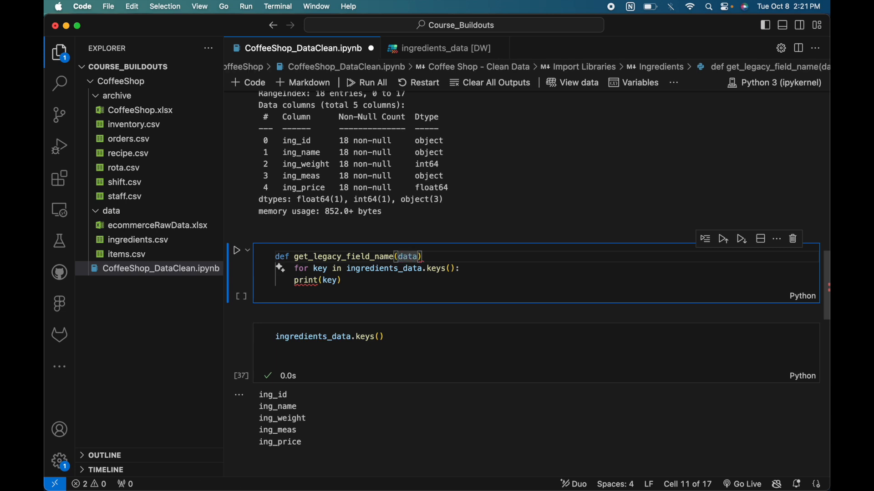
key("BackSpace")
key("BackSpace")
type("f")
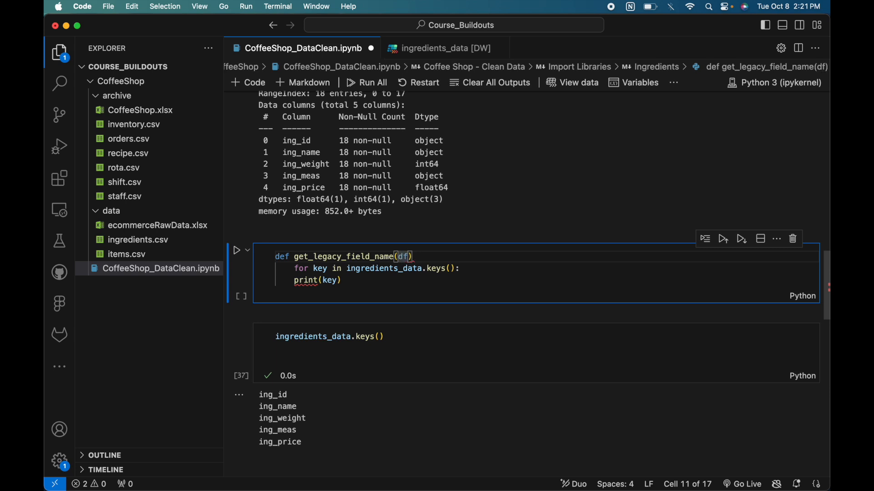
key("BackSpace")
key("BackSpace")
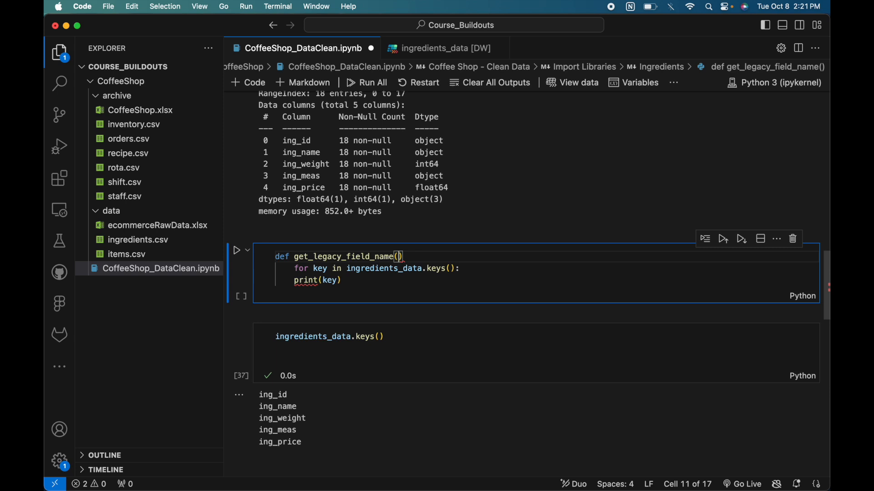
Give the function the parameter df_data, end its header with a colon, and make the loop use df_data instead of ingredients_data.
type("df_dat")
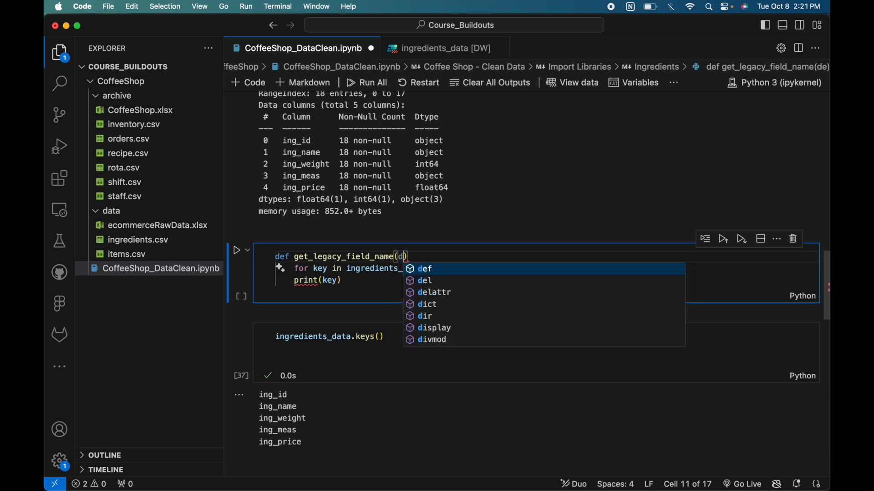
type("a):")
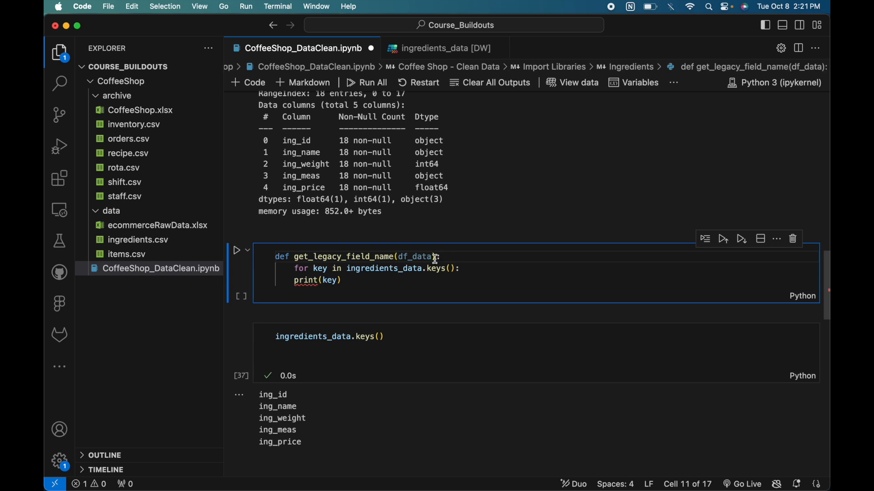
double_click(398, 269)
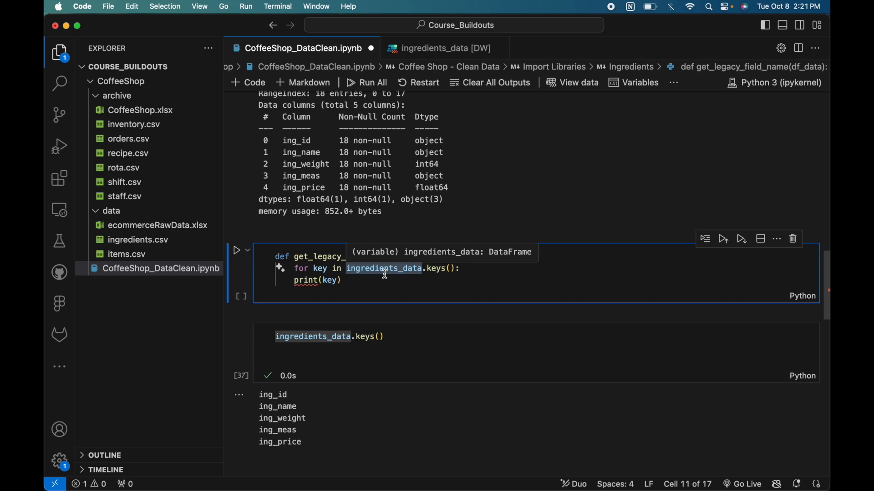
key("BackSpace")
type("df")
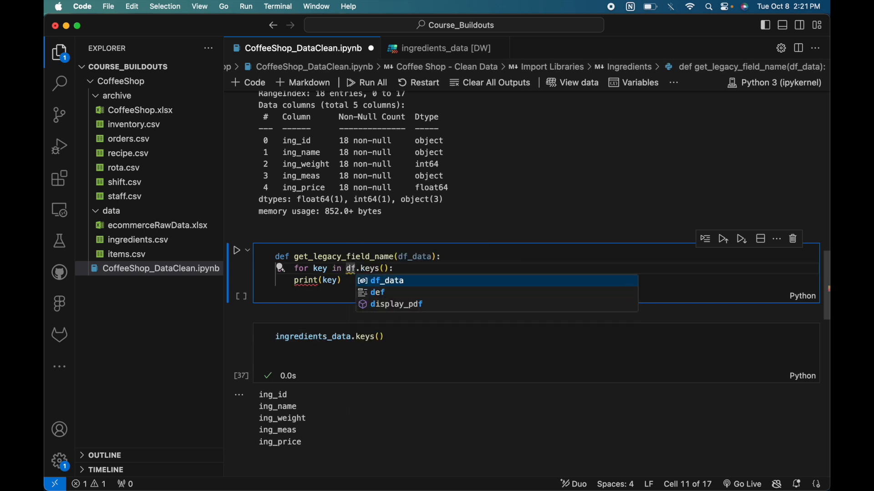
type("_data")
Indent the print(key) line one level so that it sits inside the for loop.
left_click(330, 280)
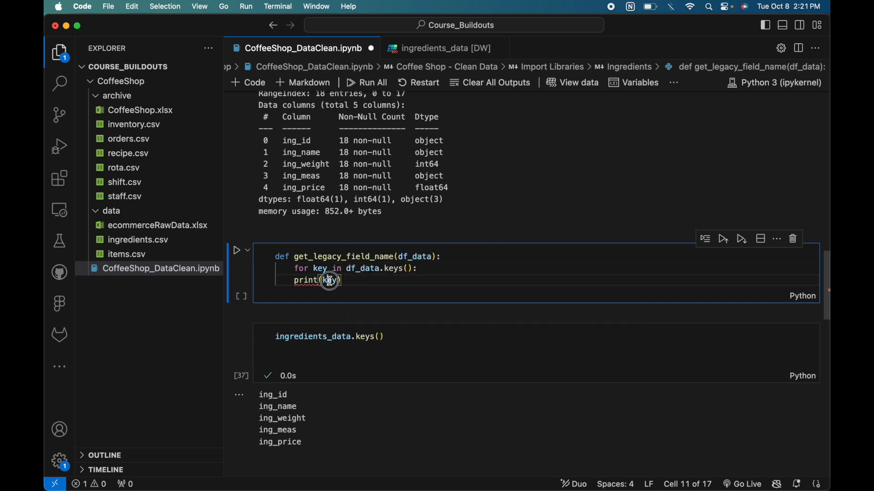
left_click(296, 280)
key("Tab")
left_click(321, 268)
left_click(361, 282)
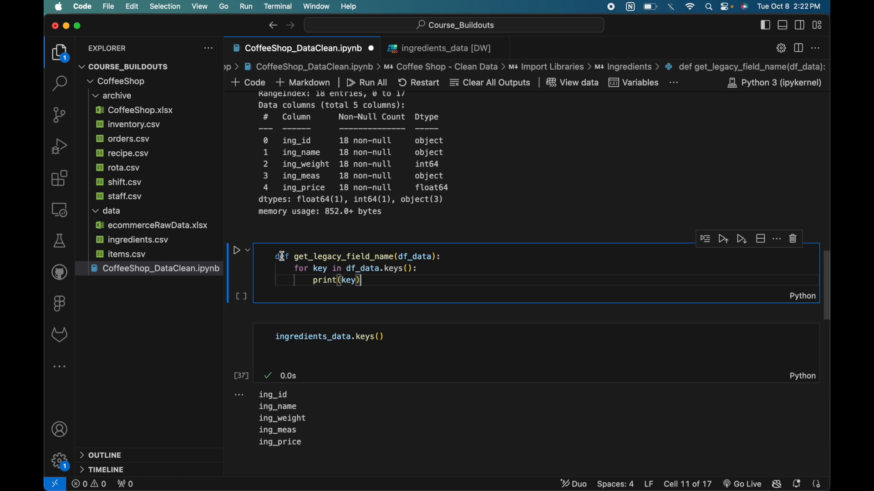
Replace the ingredients_data.keys() line with the call get_legacy_field_name(ingredients_data) and run the cell.
double_click(322, 256)
key("cmd+c")
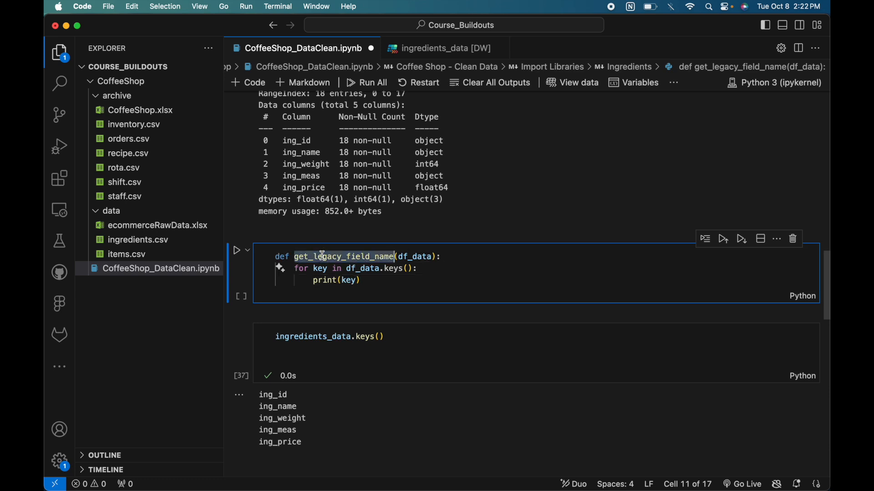
left_click(279, 337)
key("cmd+v")
left_click(500, 340)
key("BackSpace")
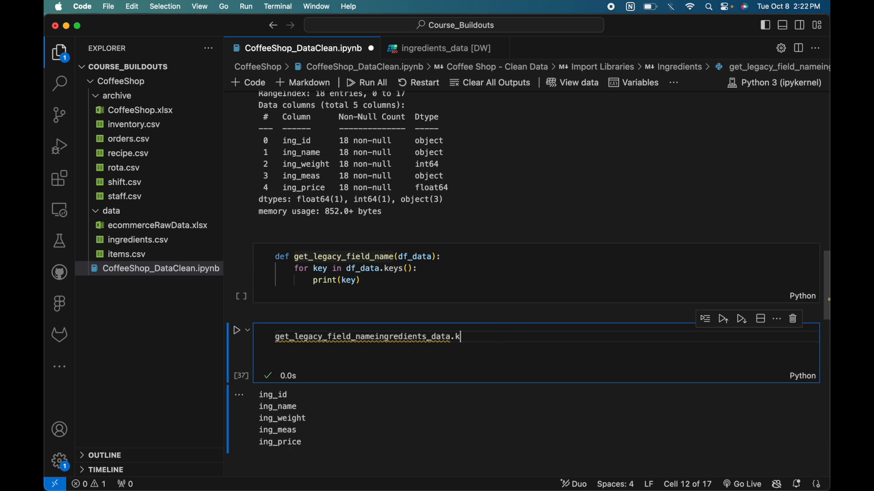
key("cmd+a")
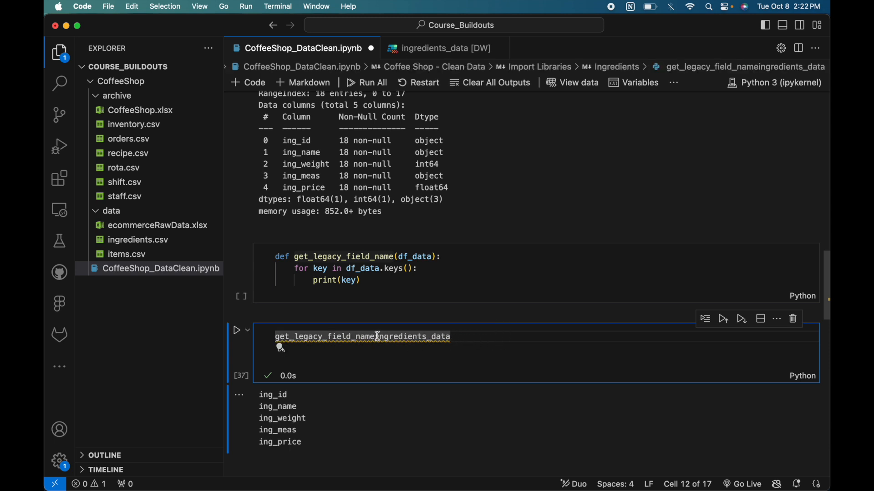
left_click_drag(465, 334, 380, 337)
type("(")
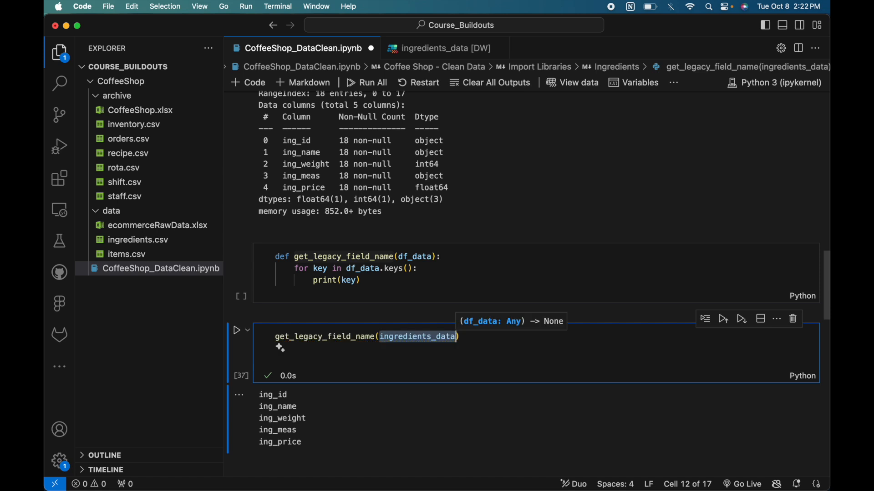
left_click(447, 355)
key("shift+Return")
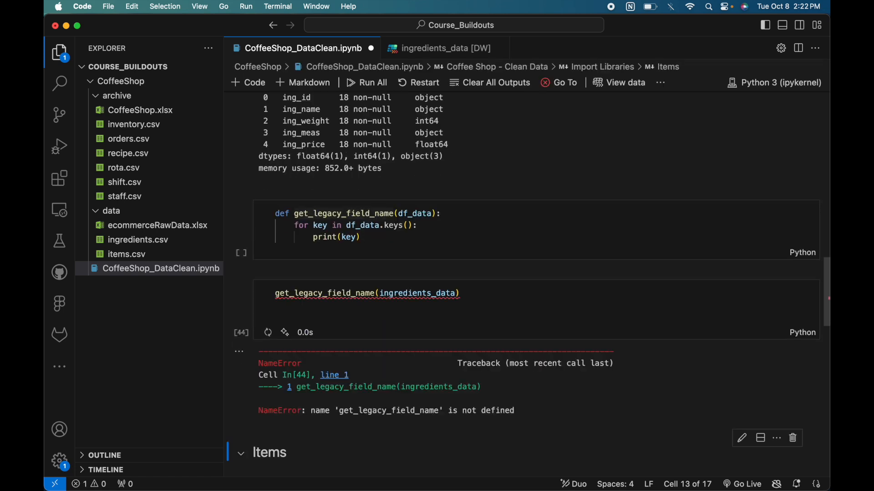
Run the cell defining get_legacy_field_name, and rerun the cell that calls it on ingredients_data.
left_click(452, 249)
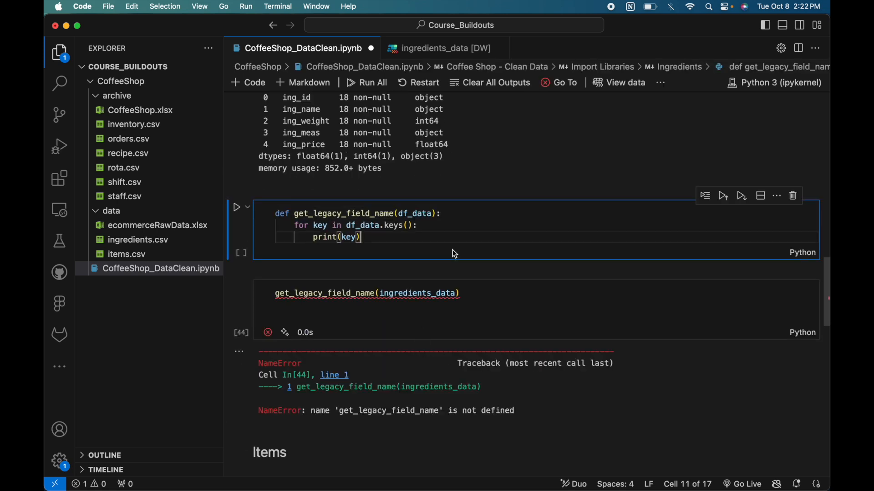
key("shift+Return")
left_click(426, 310)
key("shift+Return")
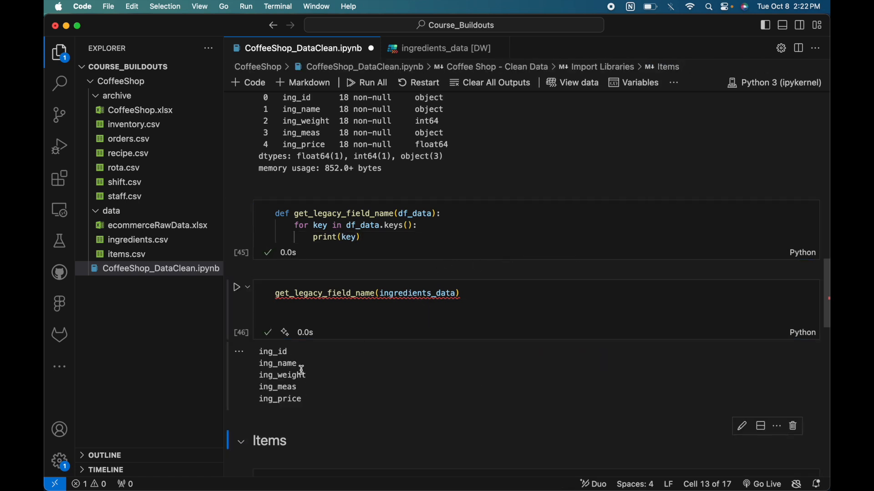
Remove the extra blank line below the get_legacy_field_name(ingredients_data) call.
left_click(355, 313)
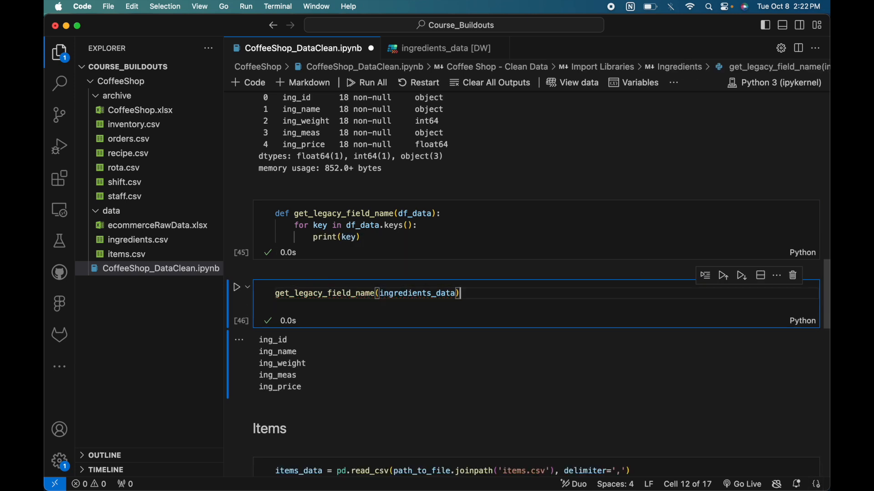
key("BackSpace")
triple_click(307, 212)
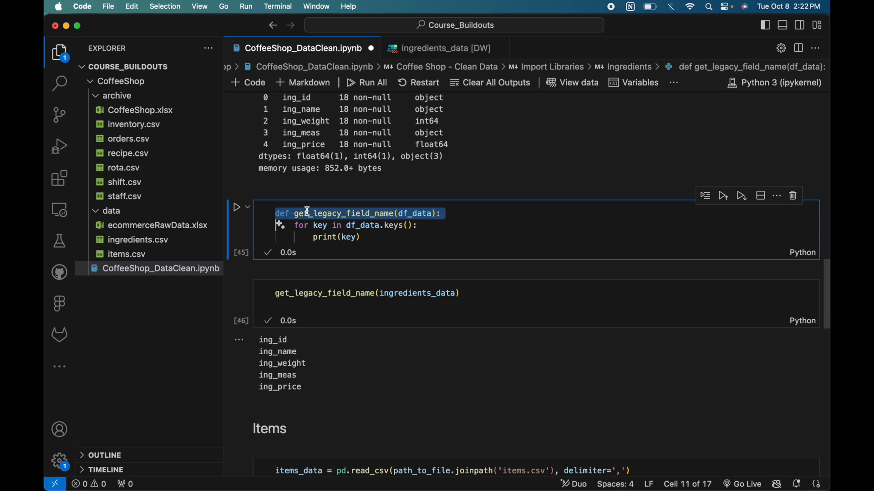
Rerun the Items cells that load items.csv into items_data and preview it with head().
scroll(308, 212, "down", 4)
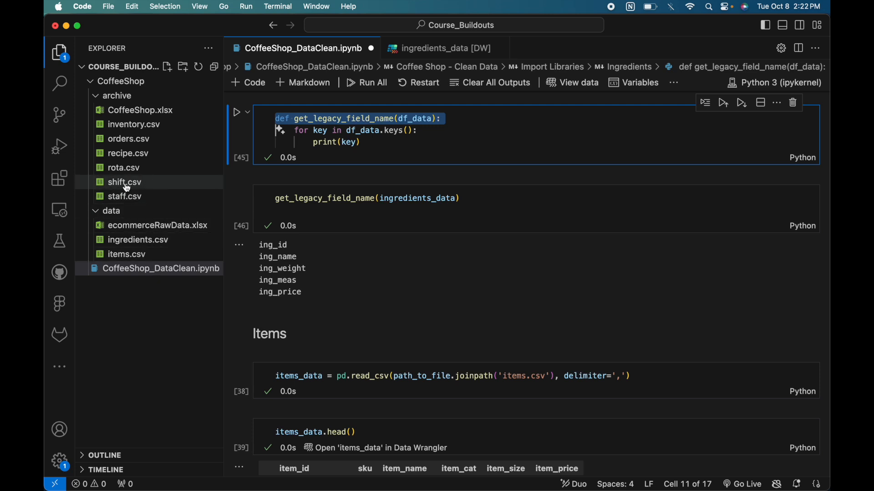
scroll(419, 321, "down", 2)
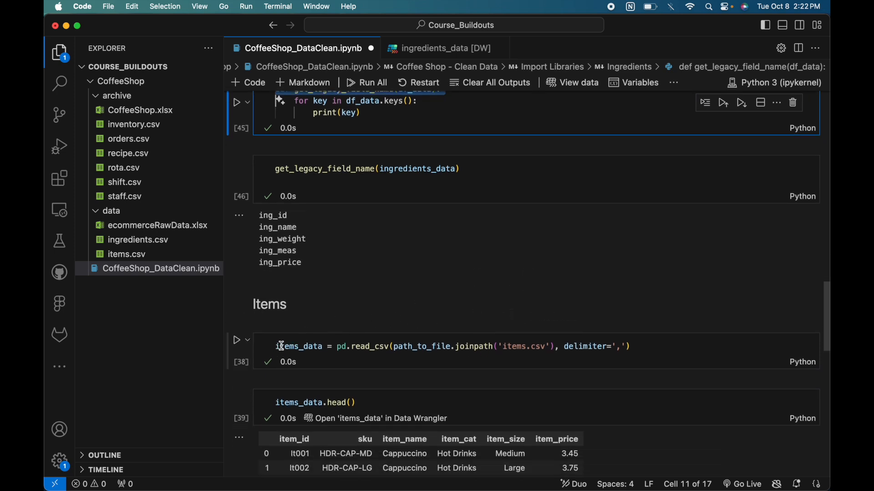
left_click(394, 349)
key("shift+Return")
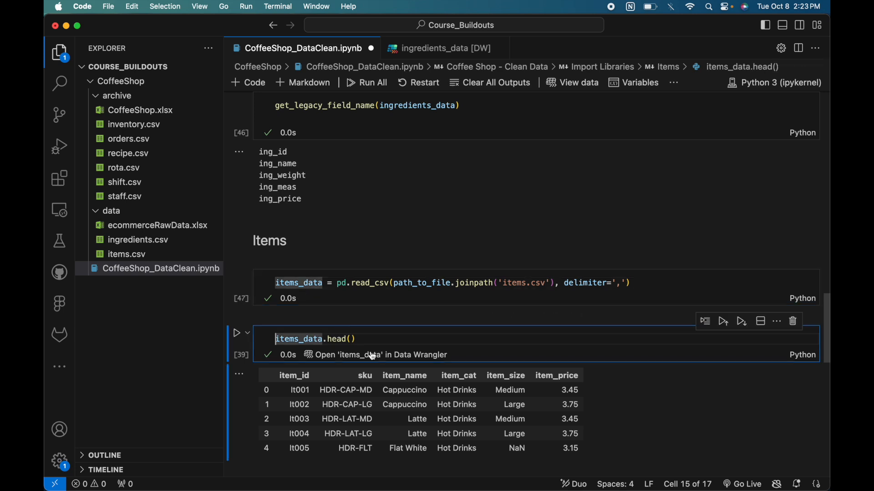
left_click(413, 341)
key("shift+Return")
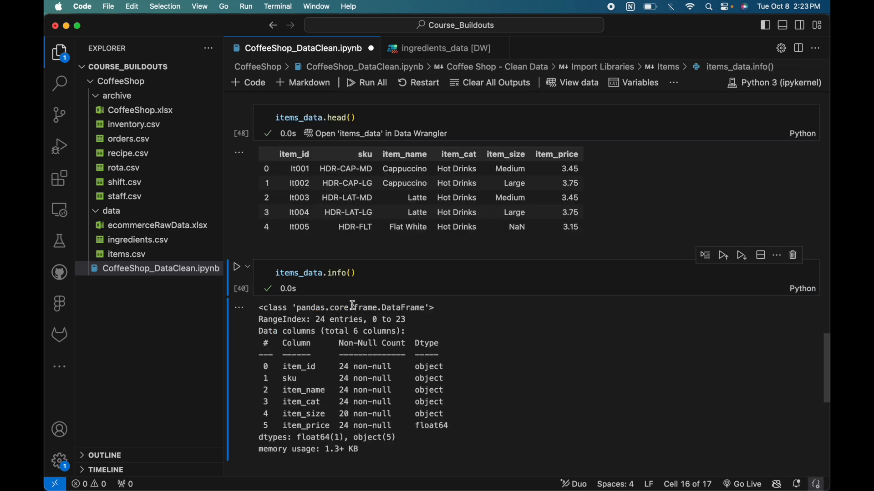
Change the items_data preview to head(10), run the cell and look over the rows.
left_click(354, 118)
type("10")
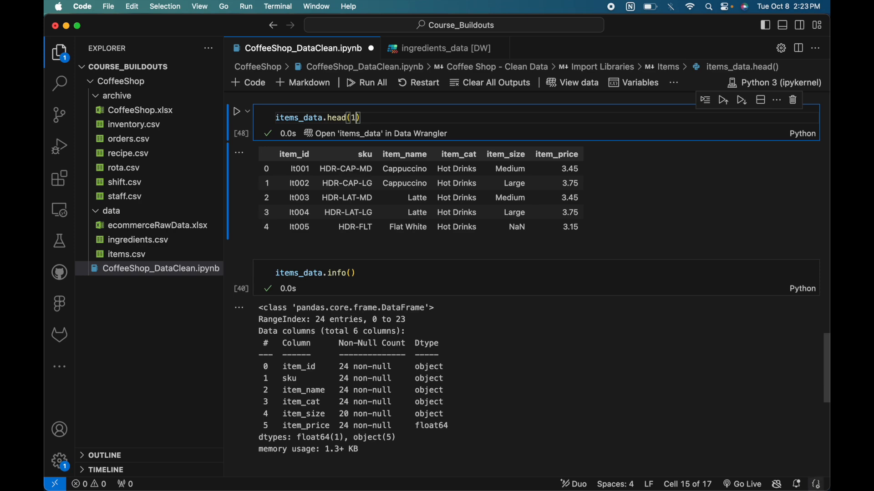
key("shift+Return")
scroll(329, 144, "up", 10)
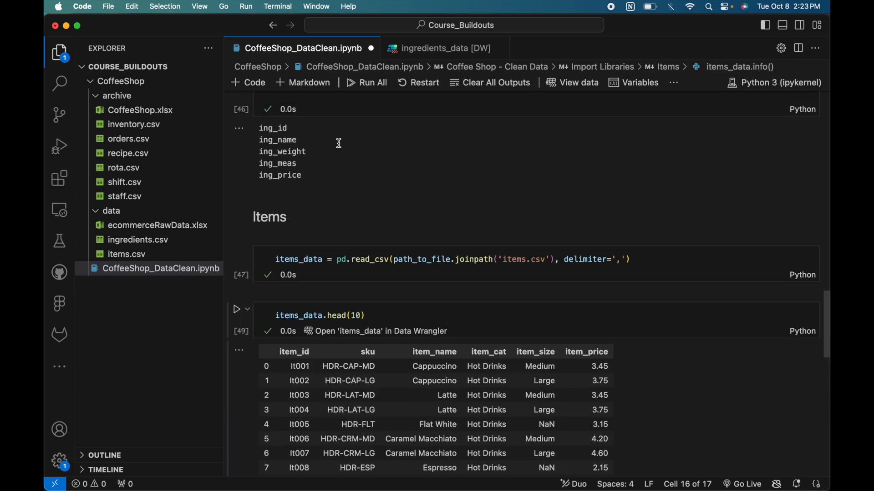
scroll(340, 133, "down", 3)
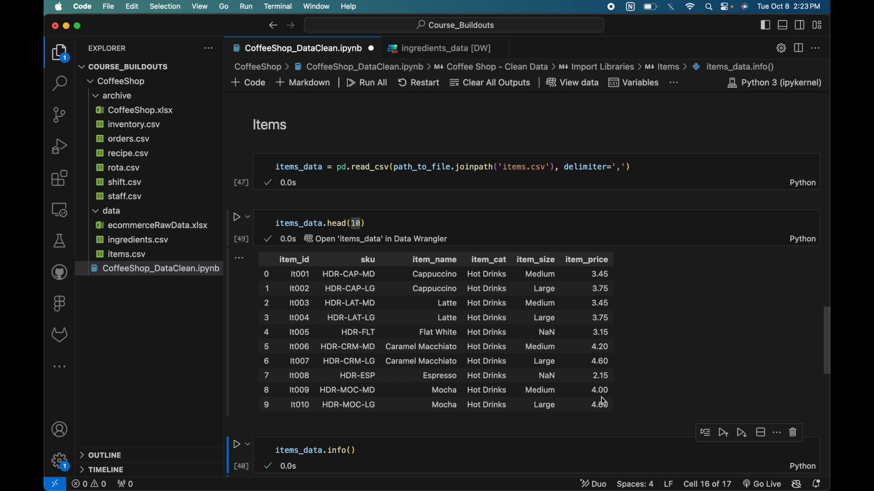
Rerun the items_data.info() cell and check the column data types in its output.
scroll(601, 396, "down", 1)
left_click(524, 423)
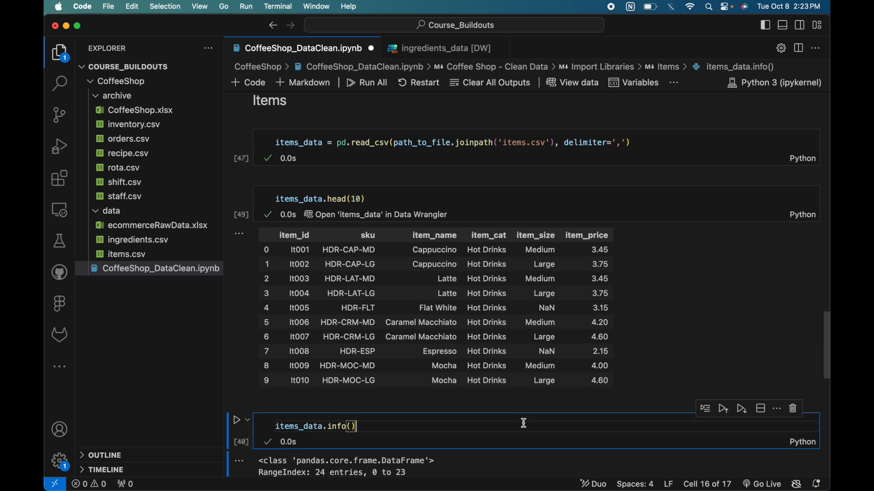
key("shift+Return")
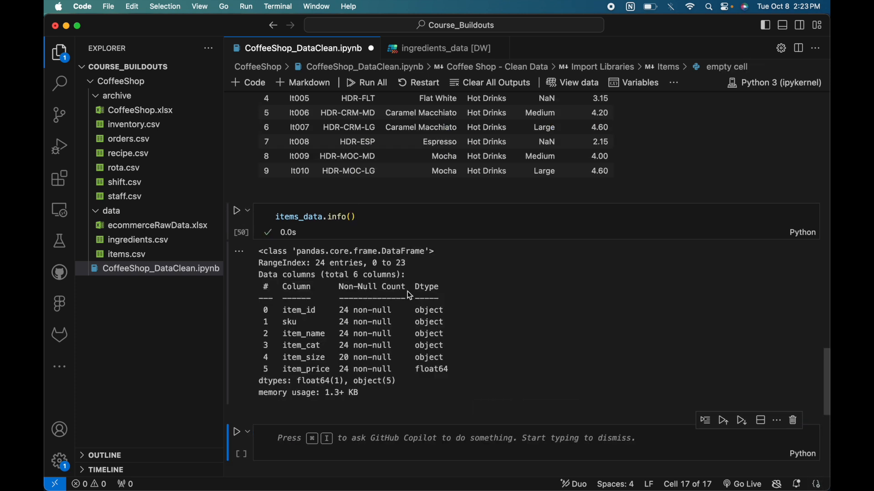
left_click_drag(292, 309, 445, 364)
double_click(434, 370)
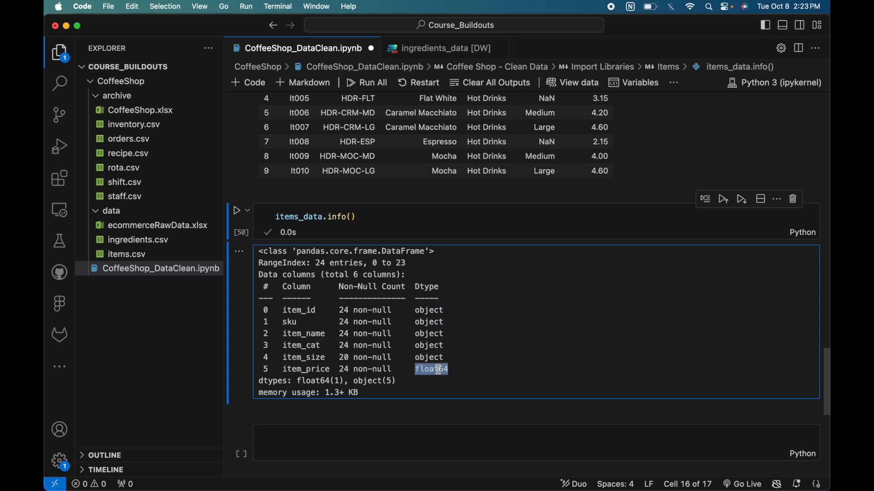
Enter items_data.describe() in the empty cell below the info output and run it.
left_click(323, 444)
type("in")
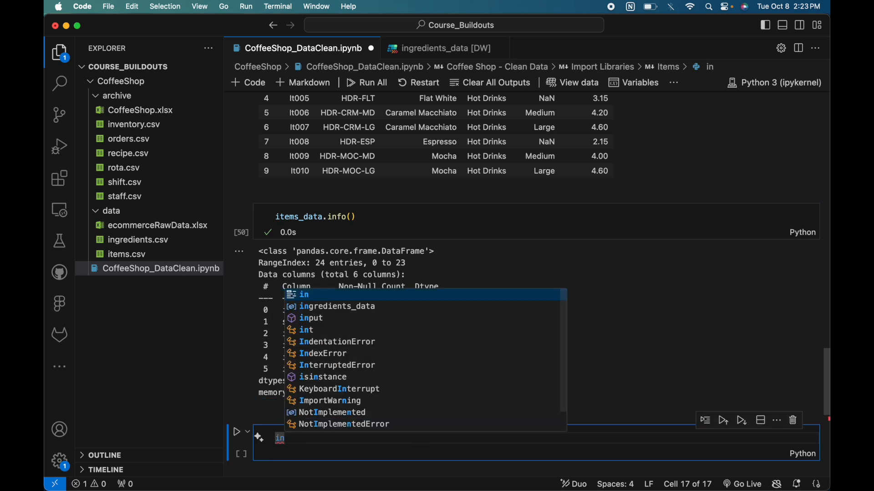
key("BackSpace")
type("te")
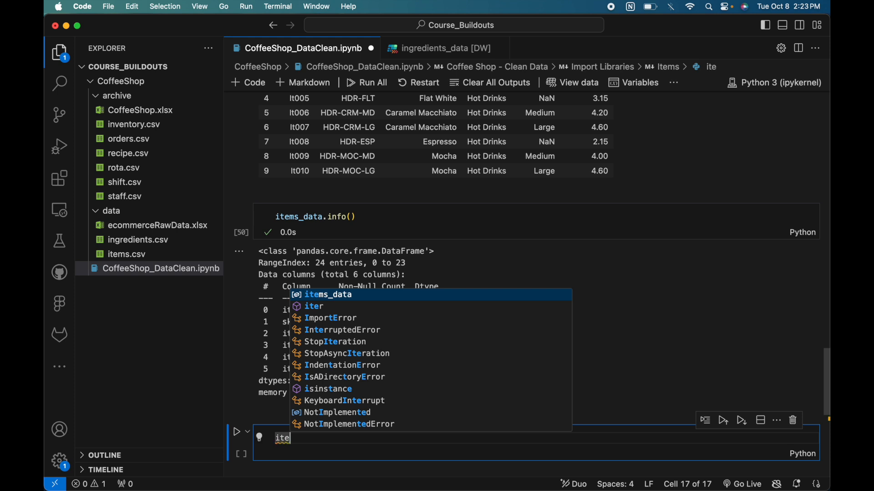
type("ms.")
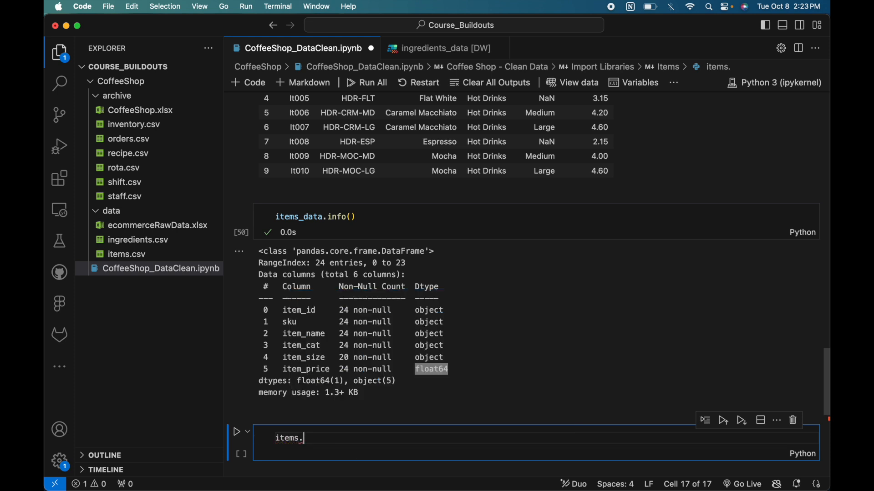
type("decr")
key("BackSpace")
key("BackSpace")
key("BackSpace")
key("BackSpace")
key("BackSpace")
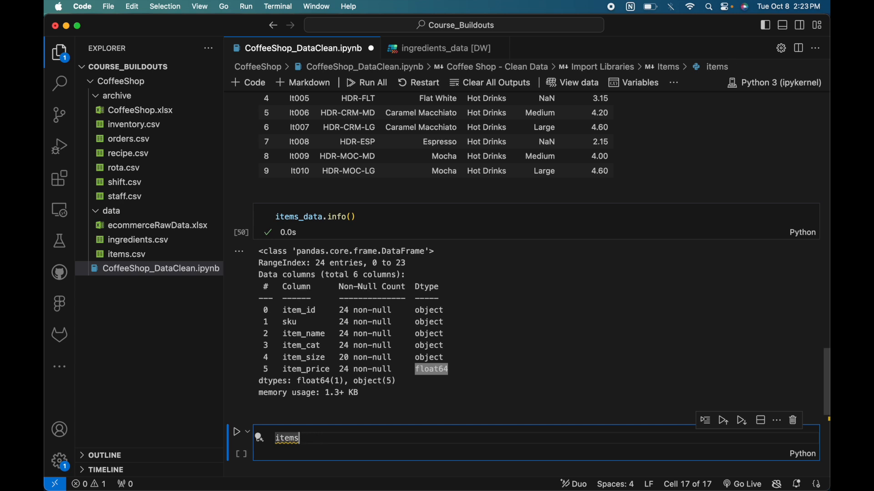
type("_data.des")
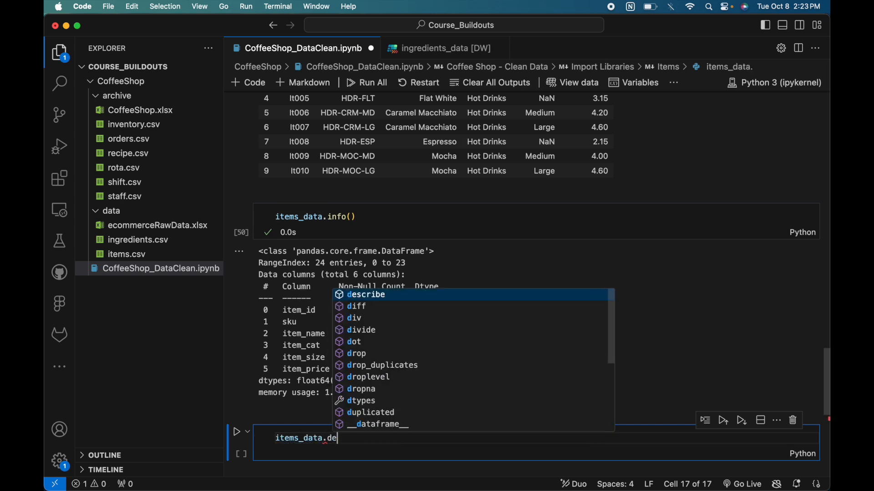
key("Tab")
type("()")
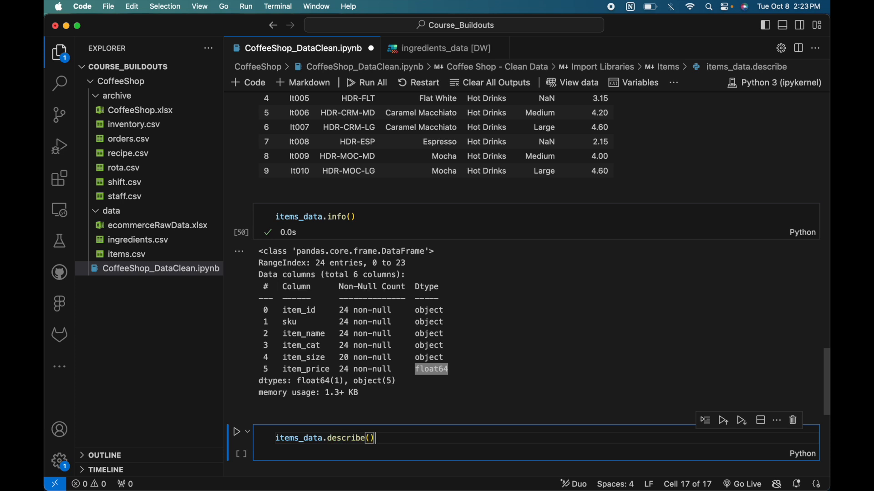
key("shift+Return")
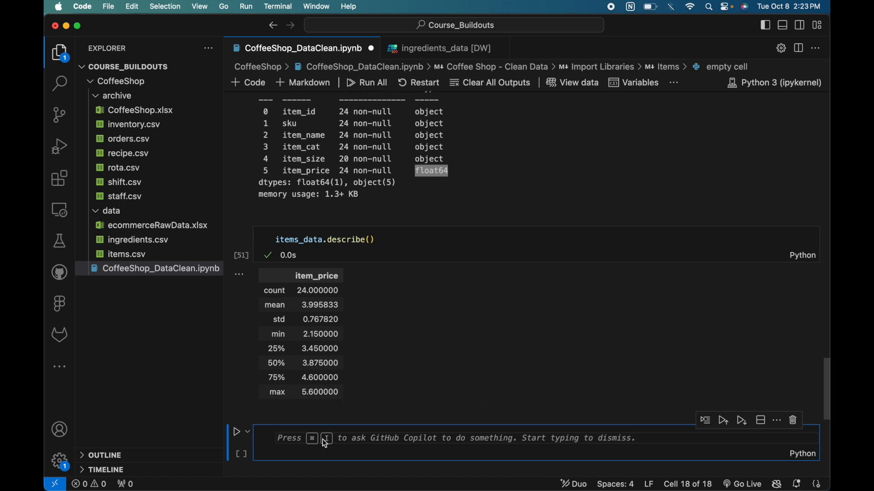
Call get_legacy_field_name(items_data) in the new cell below the describe output and run it.
type("get_legacy_field_name")
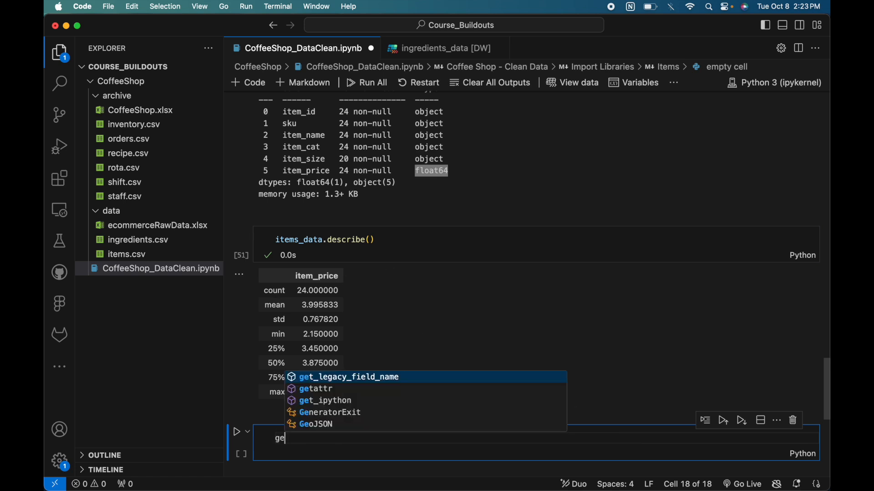
type("(")
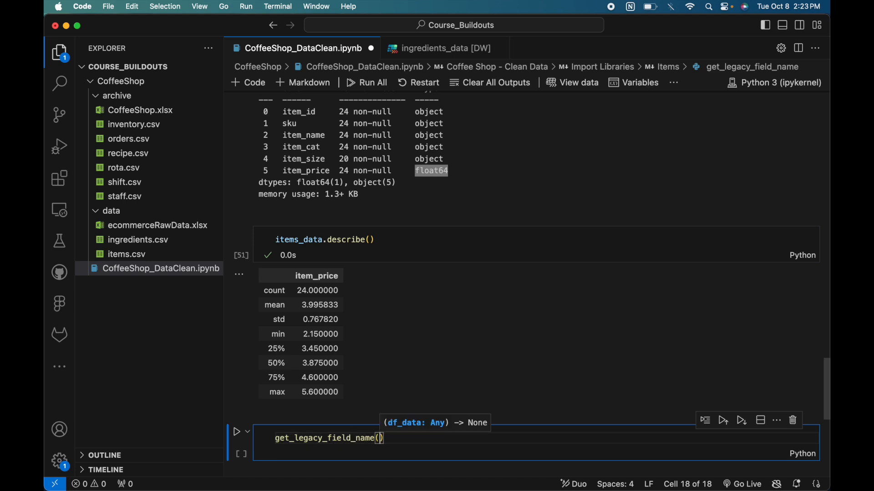
type("item")
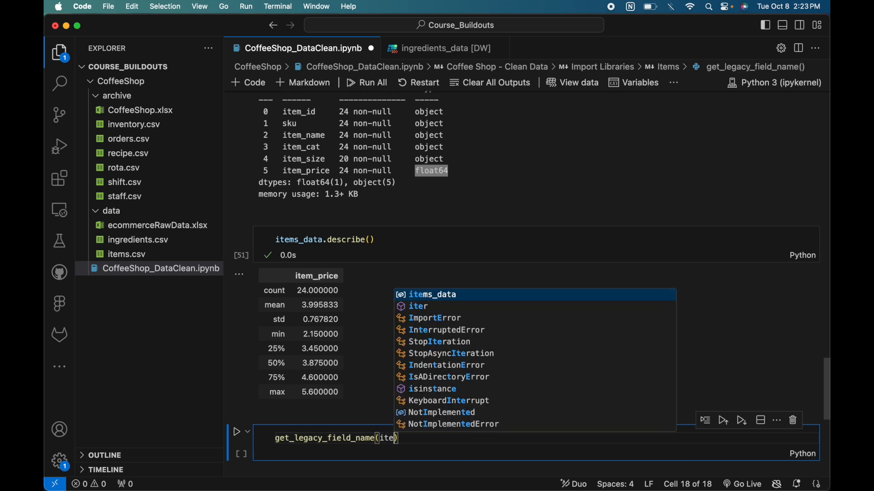
key("Tab")
key("shift+Return")
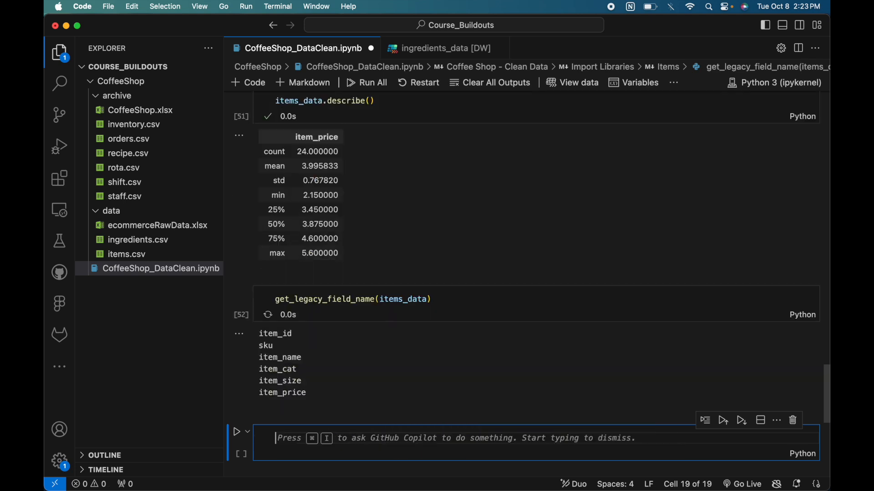
Copy the printed items field names, from item_id through item_price, out of the cell output.
left_click(261, 331)
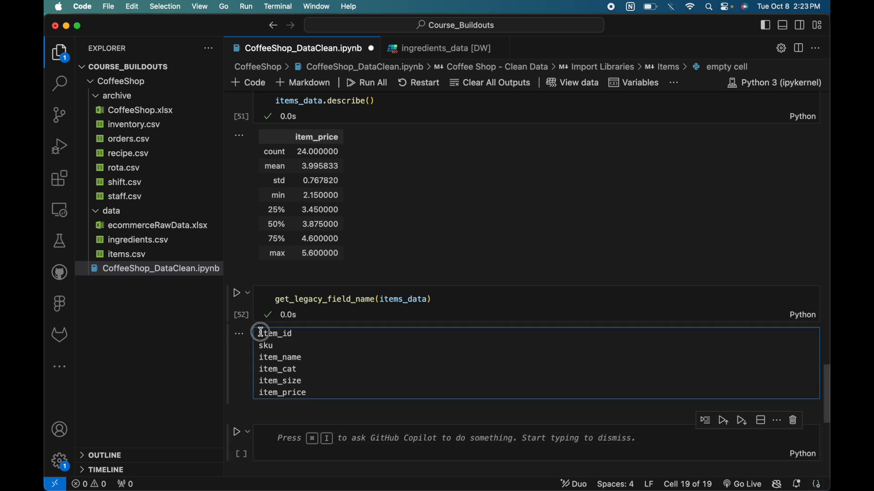
left_click_drag(261, 332, 320, 392)
key("super+c")
key("ctrl+Up")
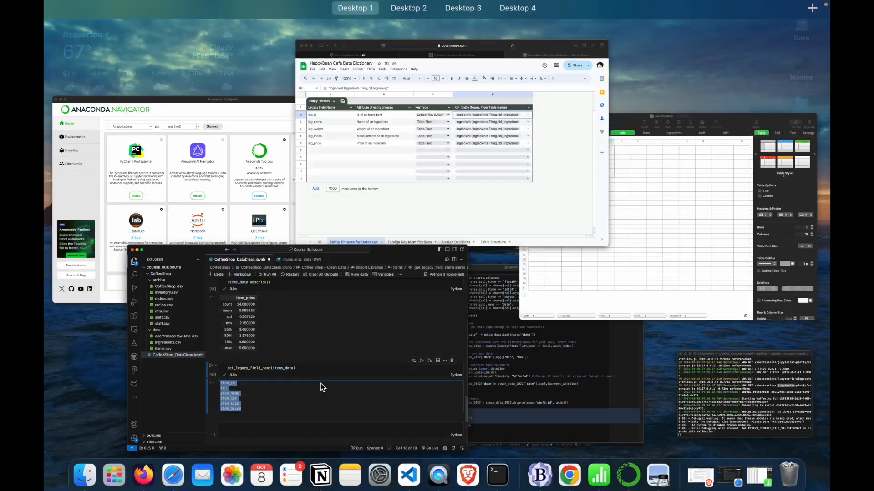
left_click(477, 142)
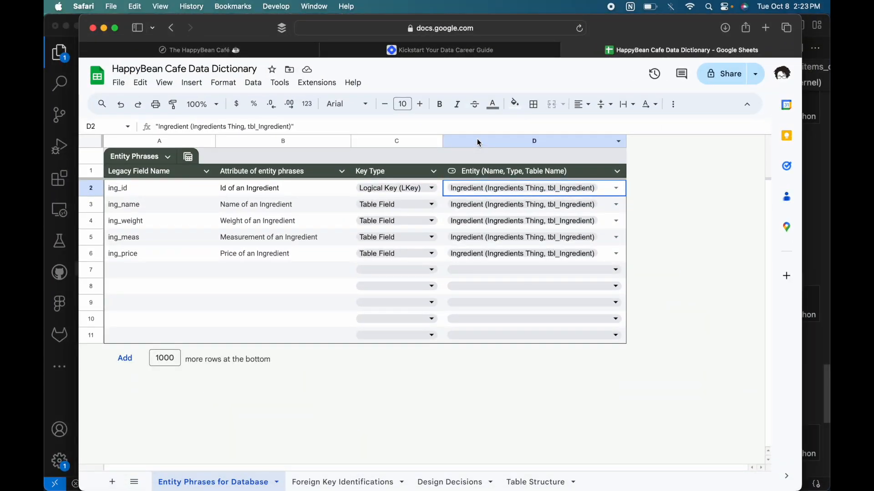
key("ctrl+Up")
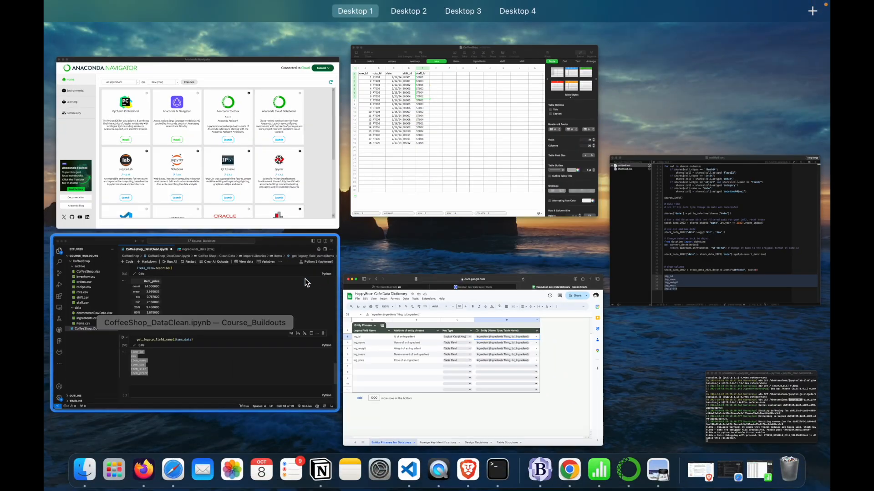
left_click(247, 309)
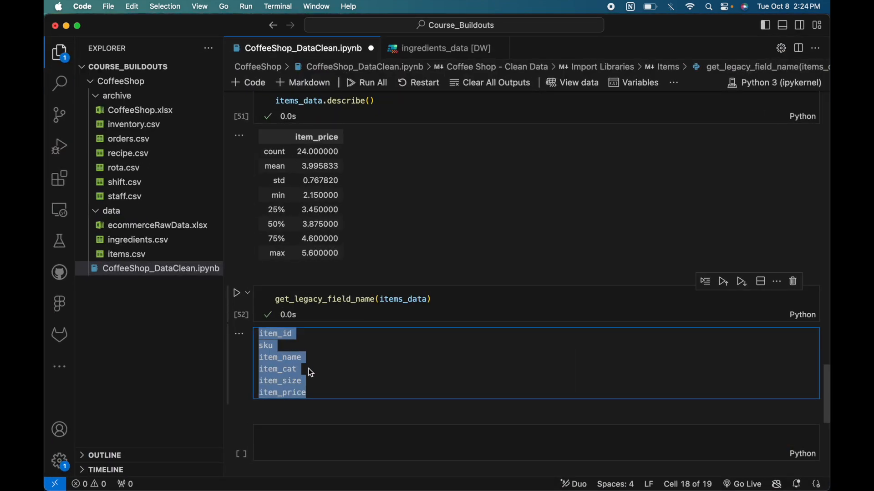
Switch to the HappyBean Cafe Data Dictionary in Google Sheets, try pasting the copied field names into cell A7, and undo the paste.
key("ctrl+Up")
left_click(458, 155)
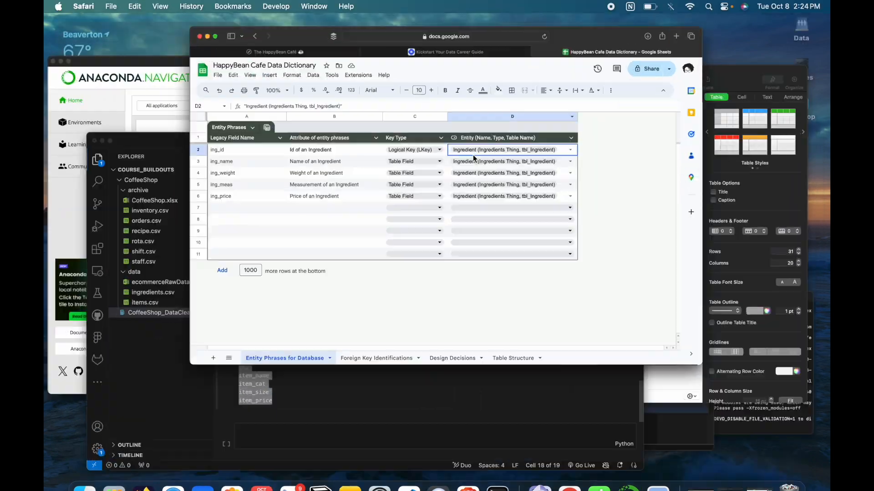
left_click(151, 272)
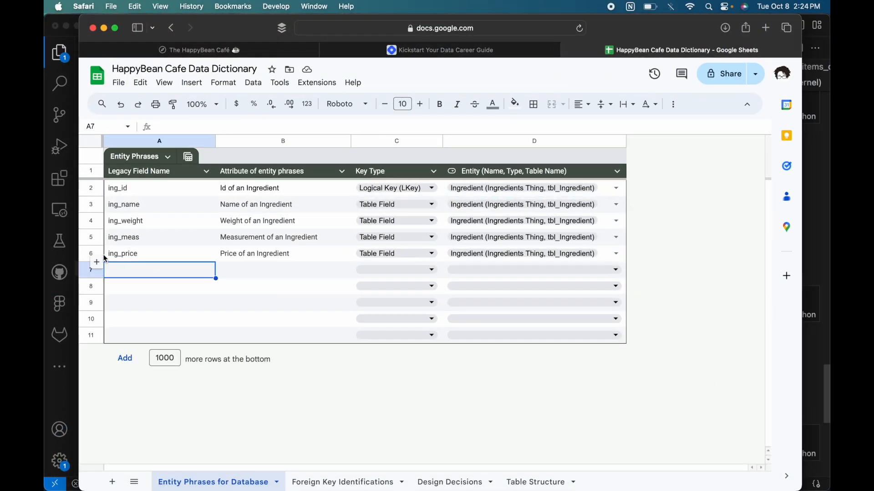
key("super+v")
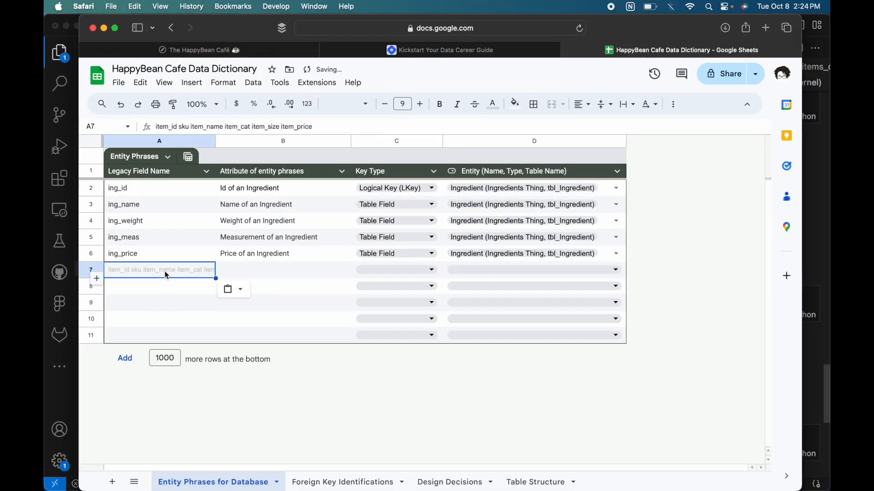
key("super+z")
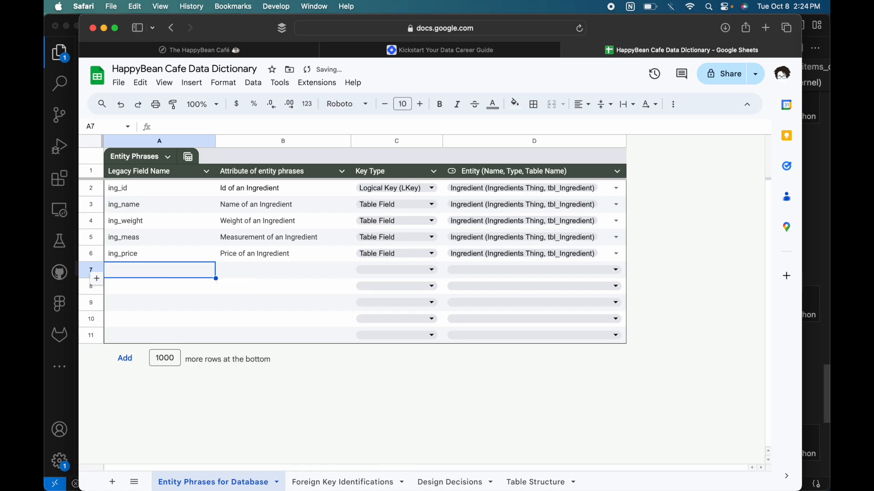
Switch to the untitled text in BBEdit, paste the copied field names over the selected ingredient names, and select the pasted lines for copying.
key("ctrl+Up")
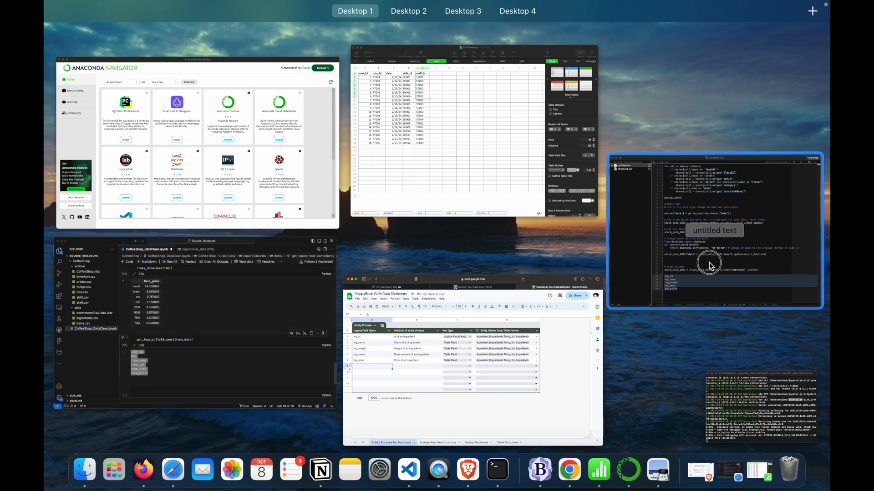
left_click(709, 262)
key("super+v")
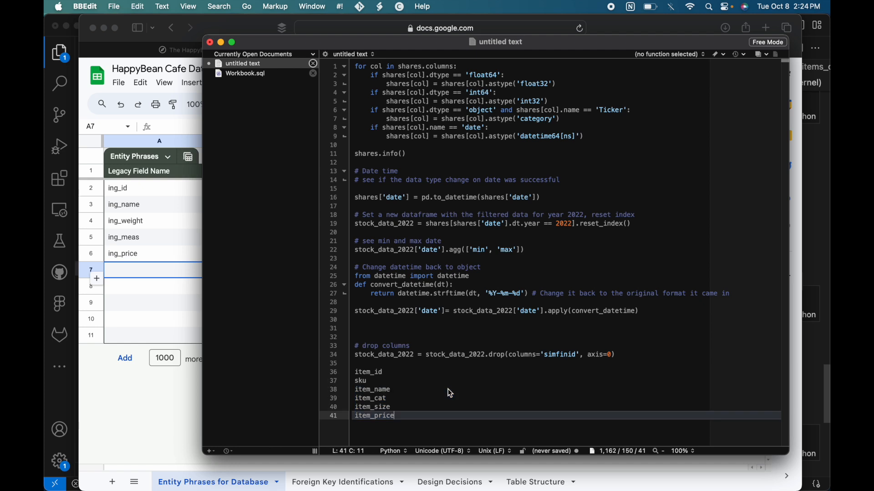
left_click_drag(396, 417, 354, 375)
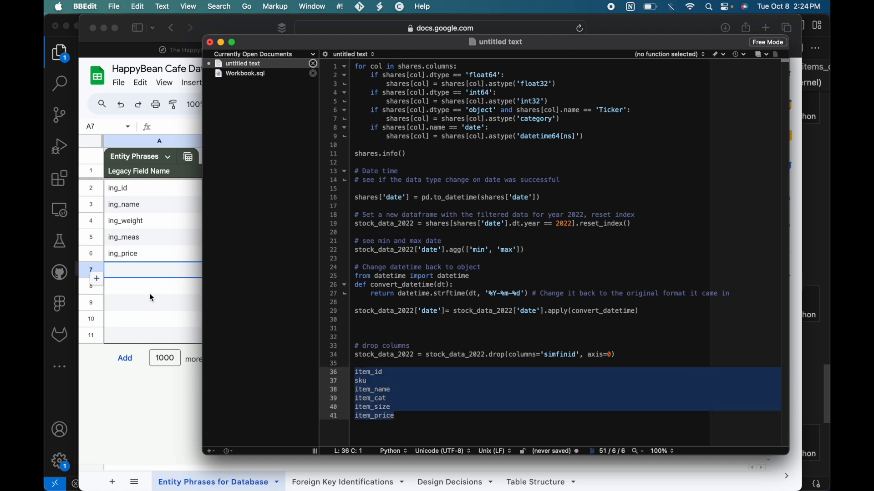
Switch back to the Google Sheets data dictionary and paste the field names, item_id through item_price, into column A from cell A7.
left_click(141, 273)
key("super+v")
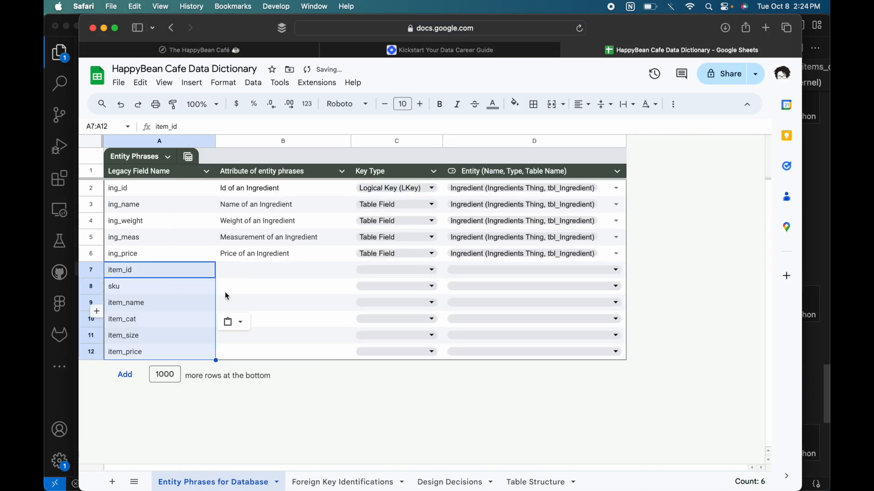
left_click(299, 269)
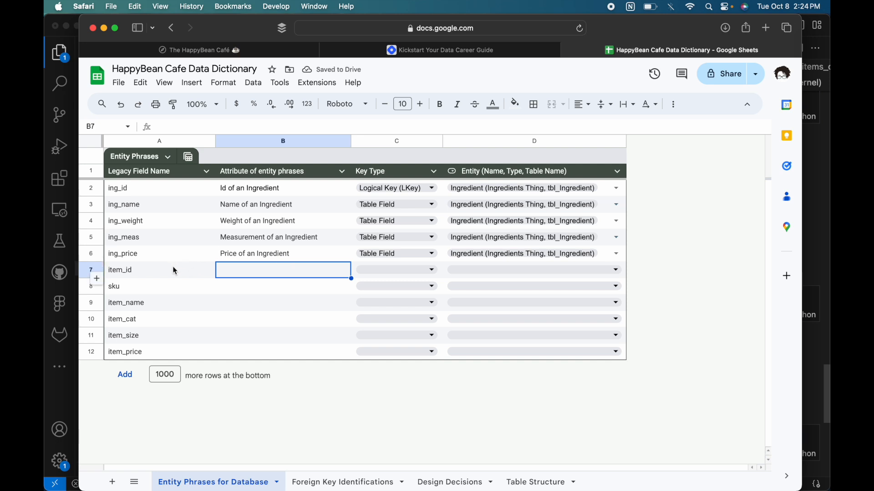
left_click(121, 273)
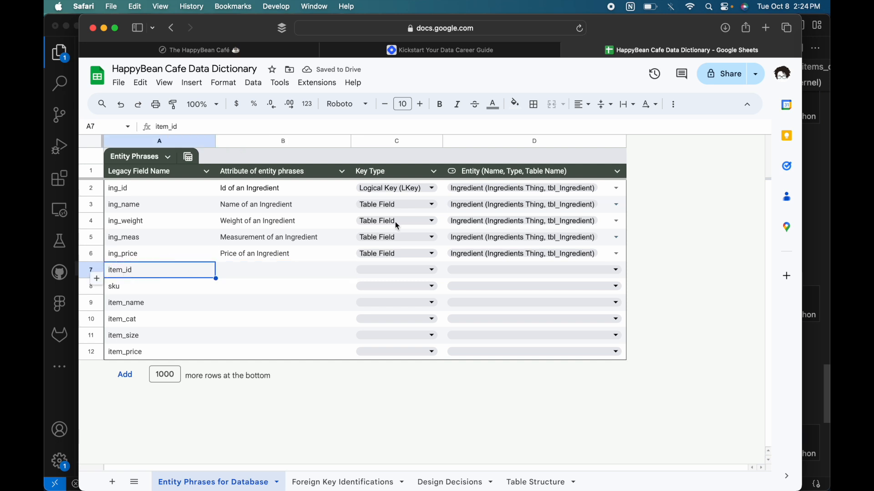
Open the Entity column's dropdown options for editing from cell D7 and start a third option with "Item".
left_click(617, 271)
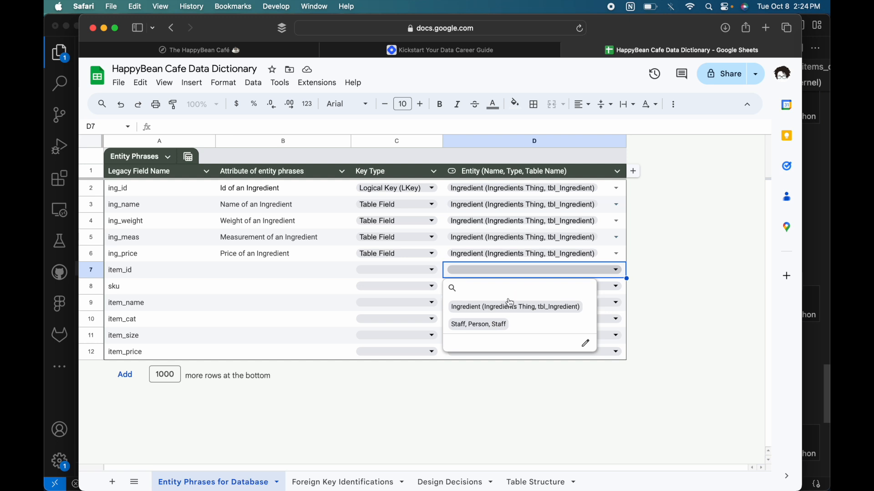
left_click(585, 346)
left_click(621, 290)
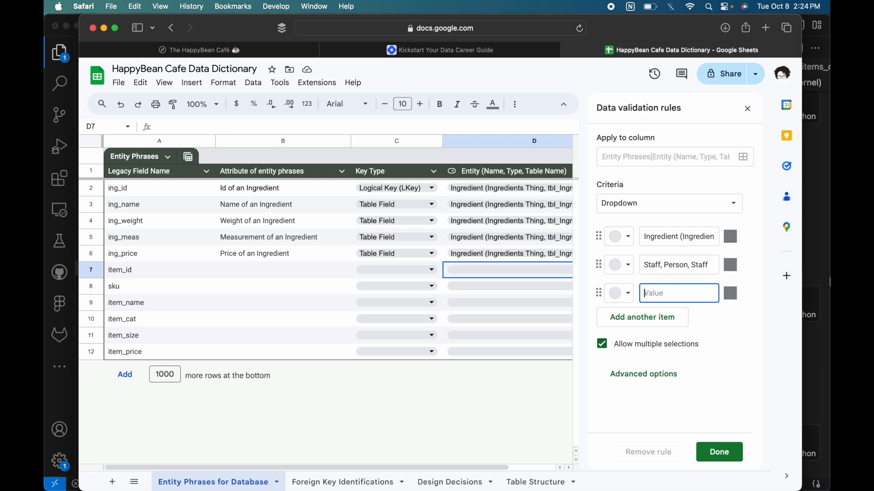
type("Item")
Check the CoffeeShop spreadsheet in Numbers and return to the data dictionary in Safari.
key("ctrl+Up")
left_click(506, 129)
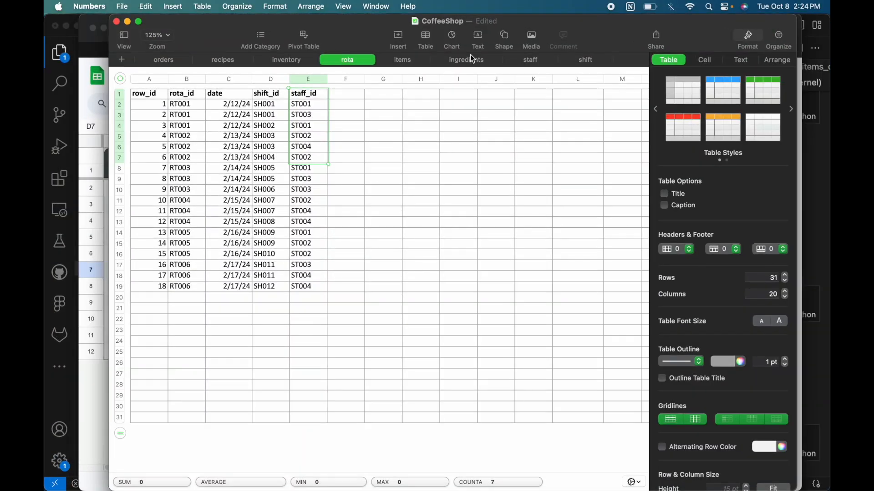
key("ctrl+Up")
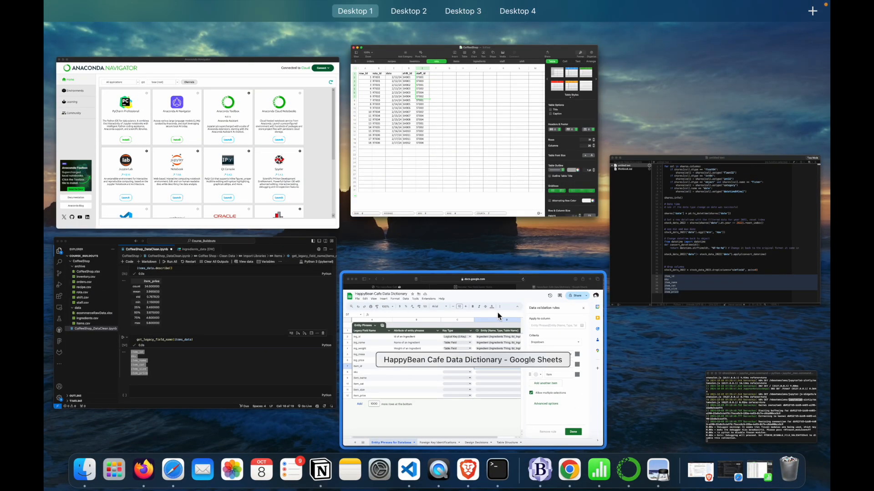
left_click(493, 329)
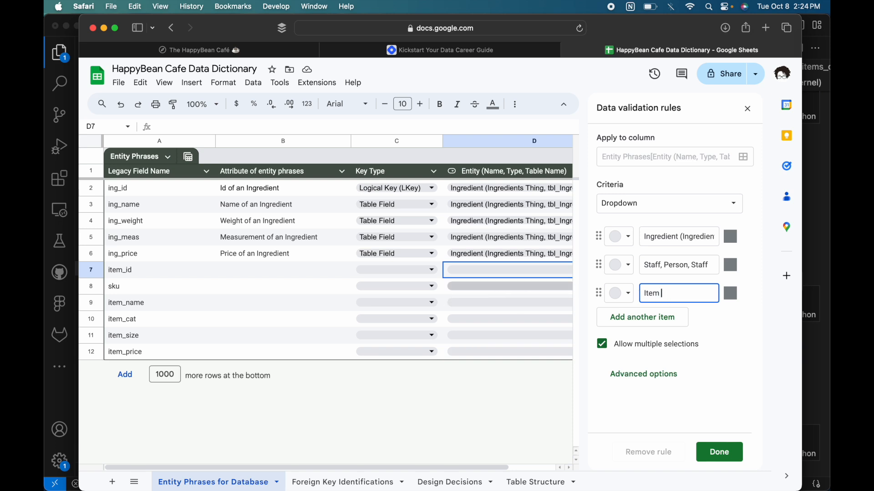
Extend the new dropdown option to "Item (items,", glancing at the CoffeeShop spreadsheet in Numbers to check the naming.
type("(Items,")
key("ctrl+Up")
left_click(515, 143)
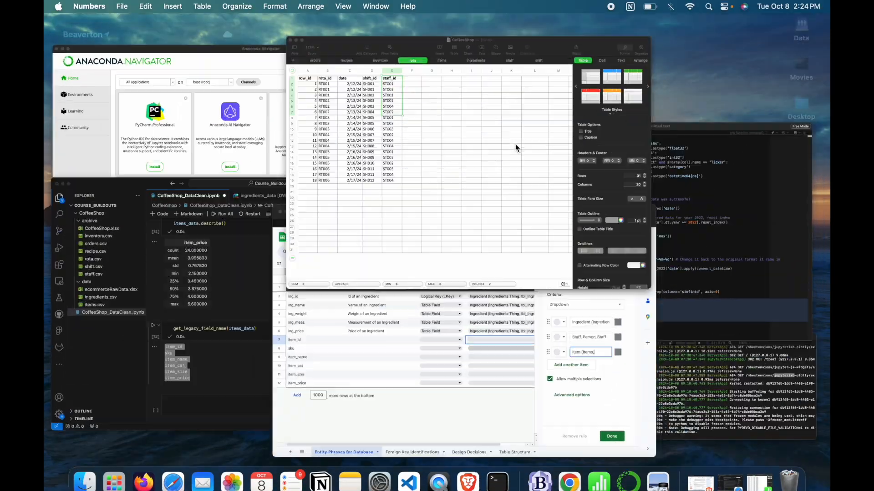
key("ctrl+Up")
left_click(473, 346)
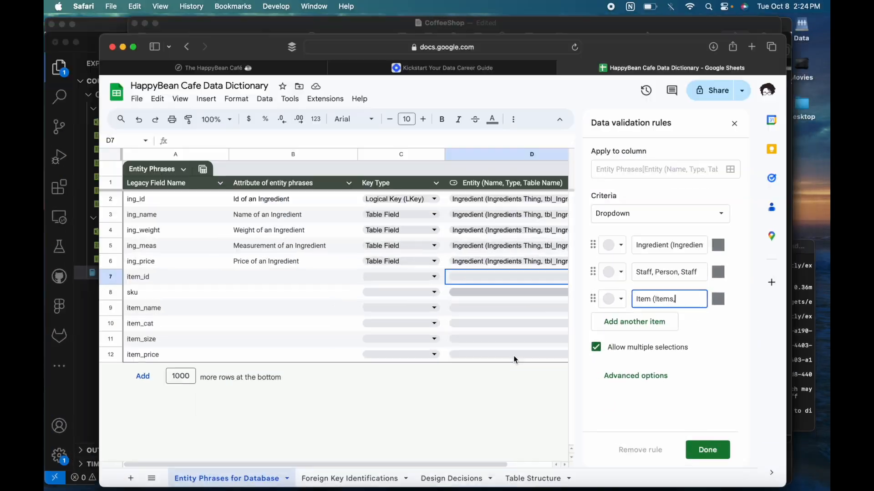
key("BackSpace")
key("BackSpace")
key("BackSpace")
key("BackSpace")
key("BackSpace")
type("items,")
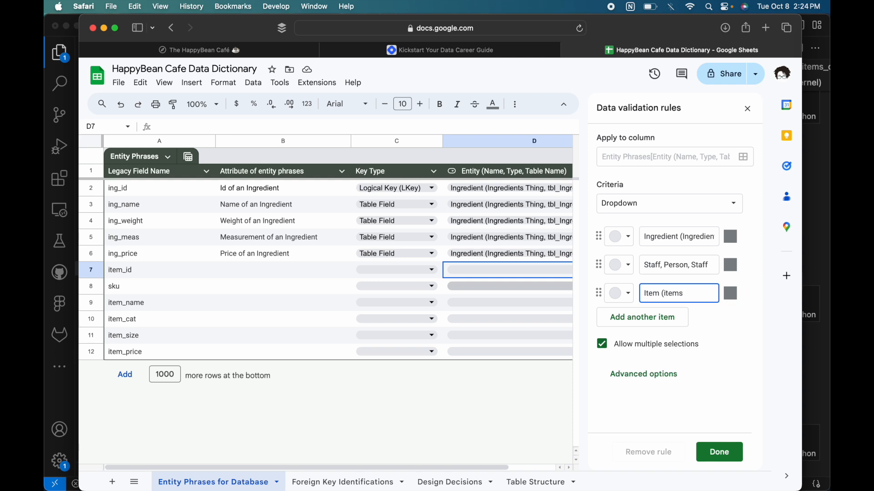
Complete the new dropdown option as "Item (items, Things, tbl_Items)" and save the validation rule.
type(" t")
key("BackSpace")
type("Things, tbl_Items)")
key("Return")
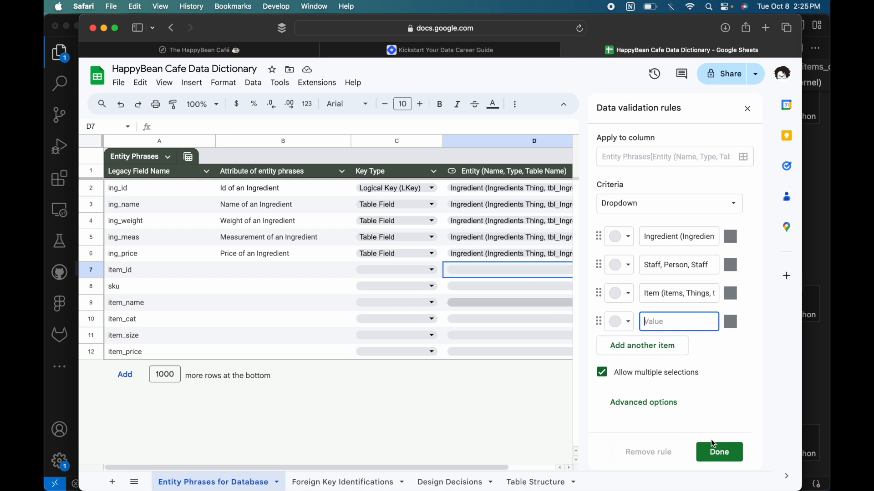
left_click(719, 451)
Set the entity of item_id to "Item (items, Things, tbl_Items)" and fill it down through the item_price row.
left_click(572, 273)
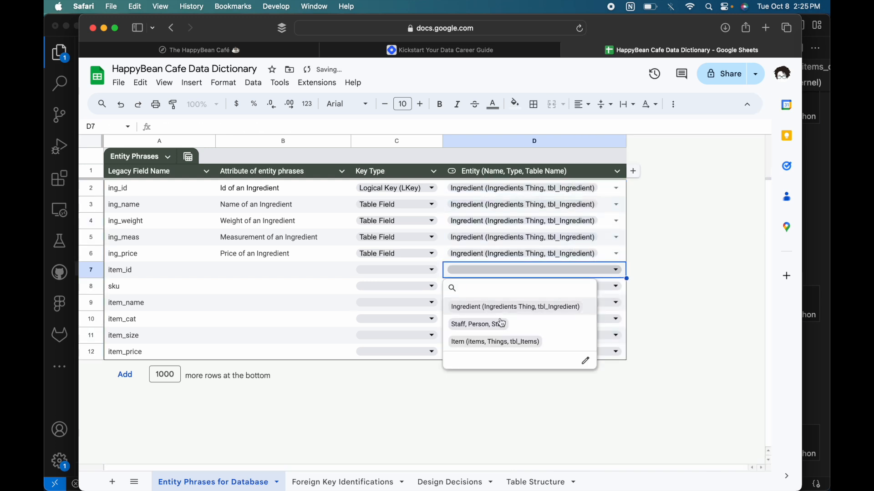
left_click(495, 342)
left_click_drag(627, 278, 623, 357)
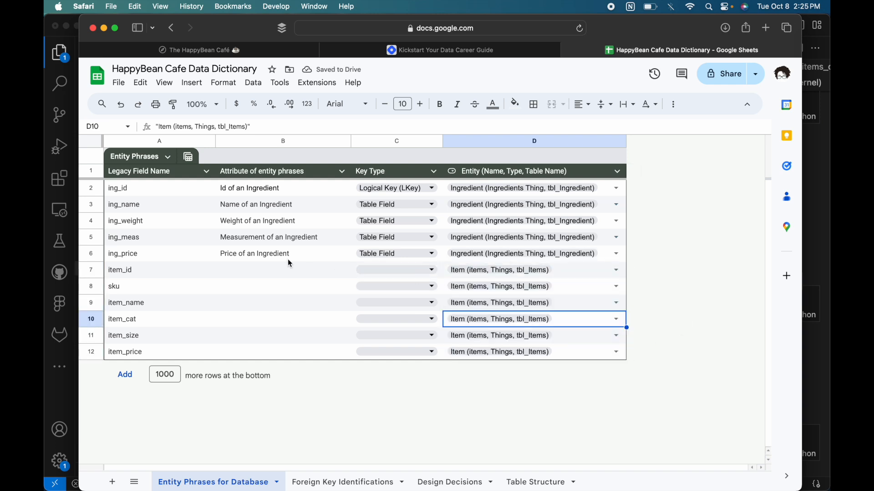
Enter "Id of an Item" as the attribute phrase for item_id in cell B7.
left_click(145, 273)
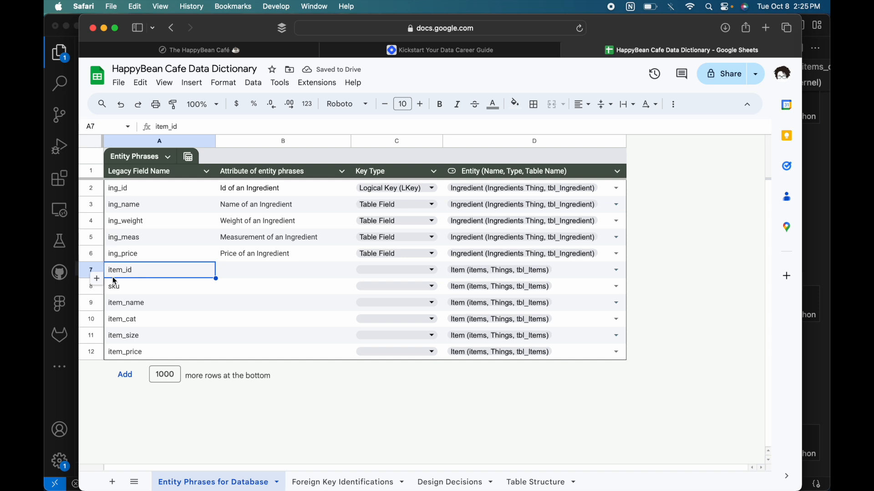
left_click(271, 270)
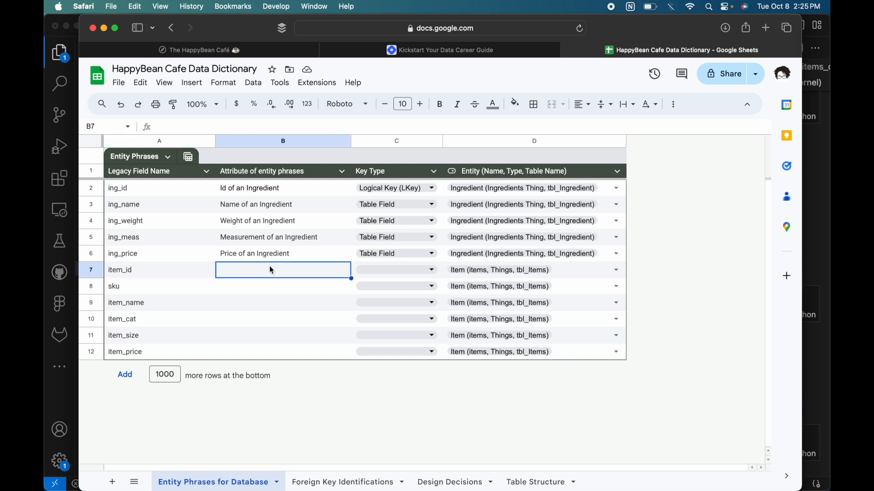
type("Id")
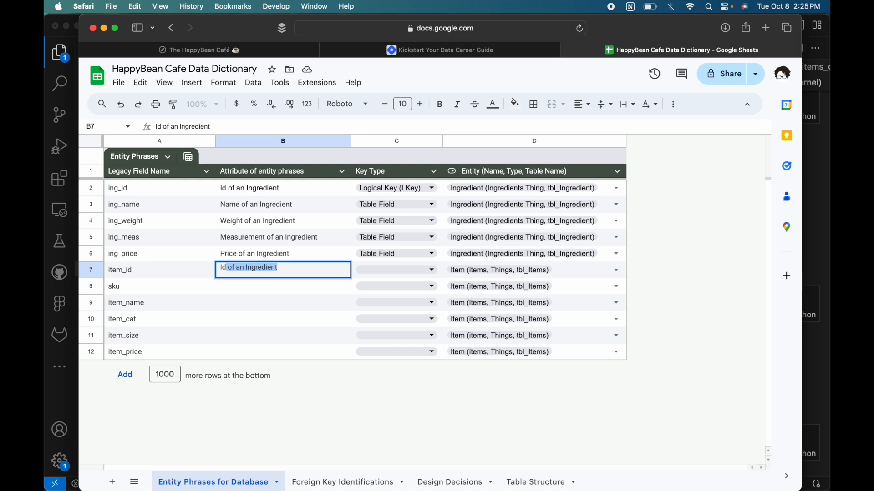
type(" of an Item")
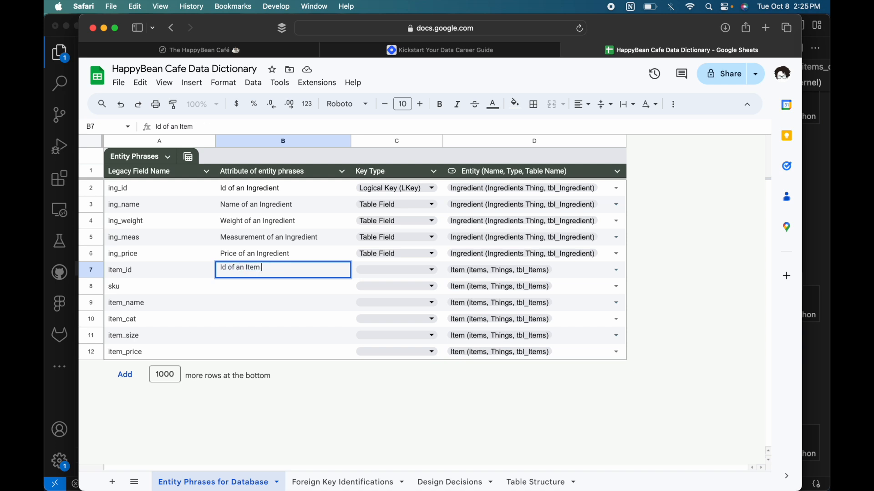
left_click(232, 288)
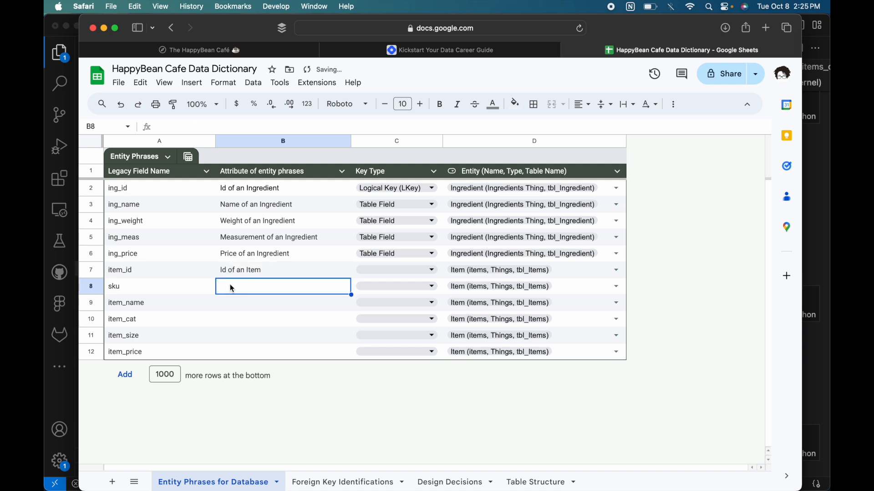
Examine the items sheet of the CoffeeShop spreadsheet in Numbers, including its sku column and the sandwich entries.
key("ctrl+Up")
left_click(409, 128)
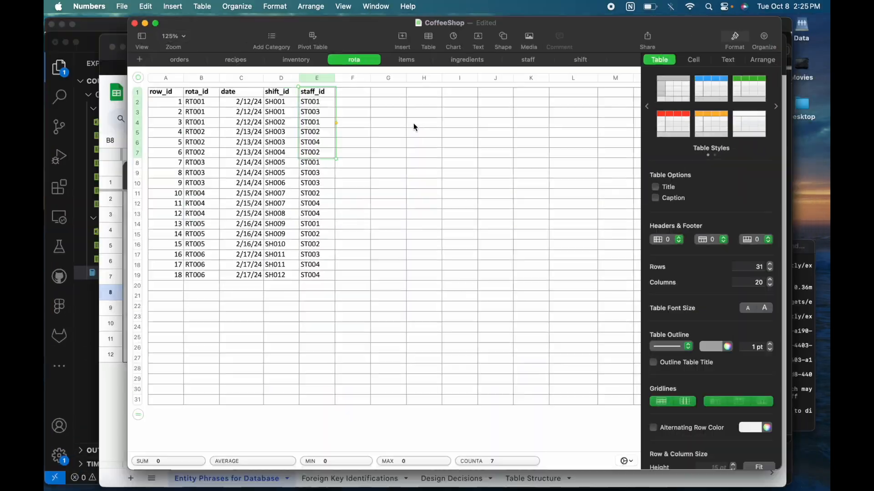
left_click(402, 60)
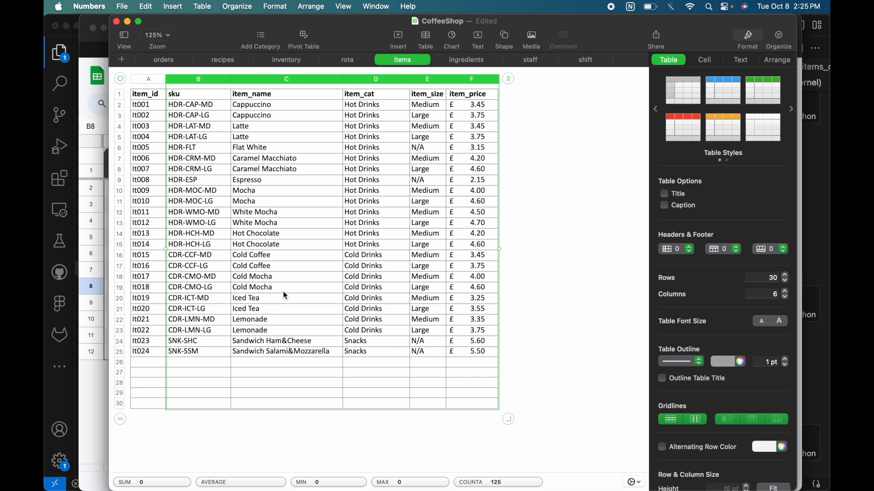
left_click_drag(266, 341, 262, 362)
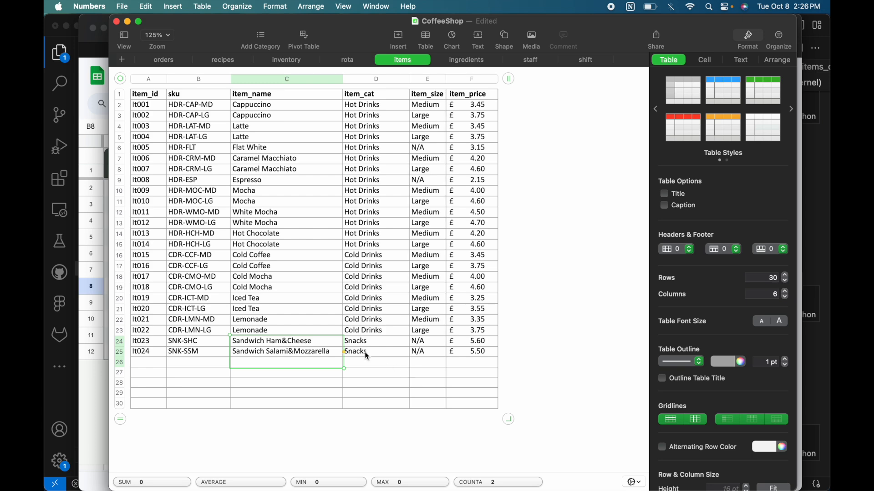
Back in the data dictionary, move the Design Decisions sheet ahead of Foreign Key Identifications and enter "Items" as its first entity name.
left_click(89, 396)
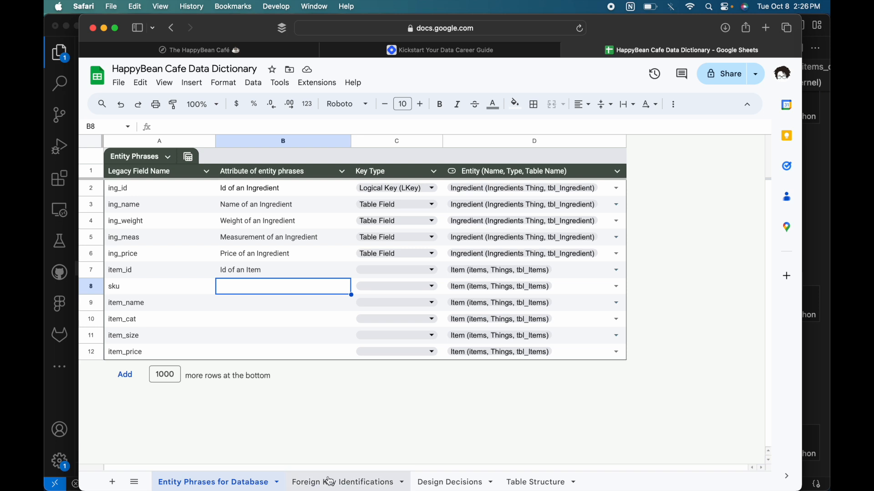
left_click_drag(467, 486, 341, 479)
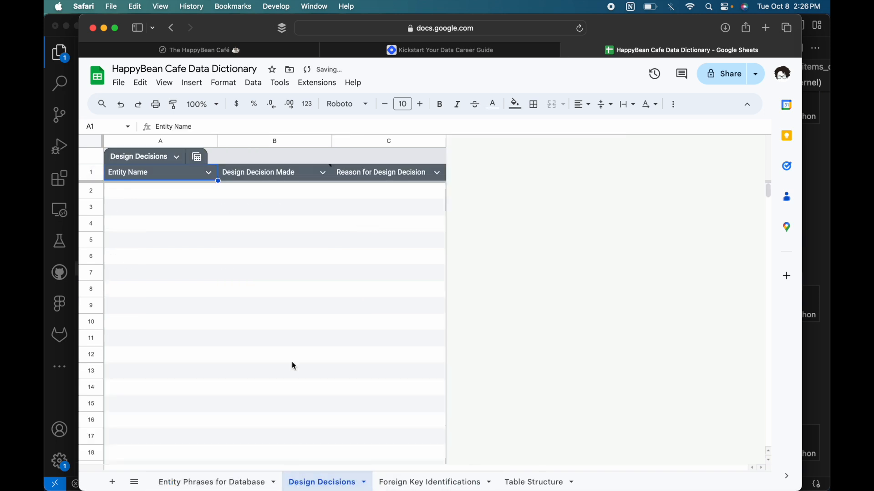
left_click(150, 191)
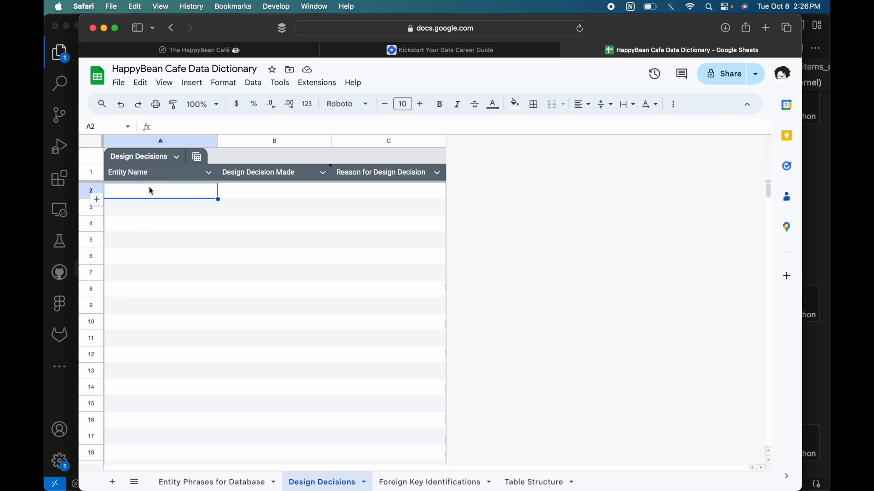
type("Items")
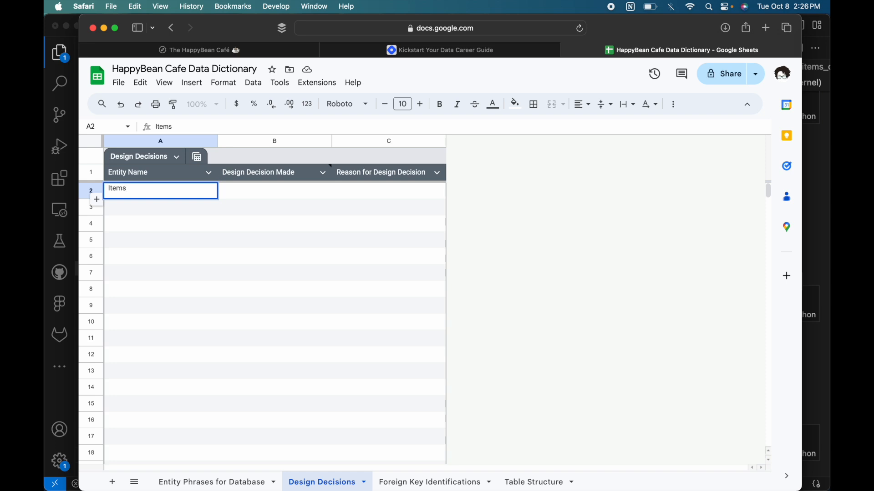
Record "Want to pull out drinks from food." as the design decision made for Items in cell B2.
left_click(279, 189)
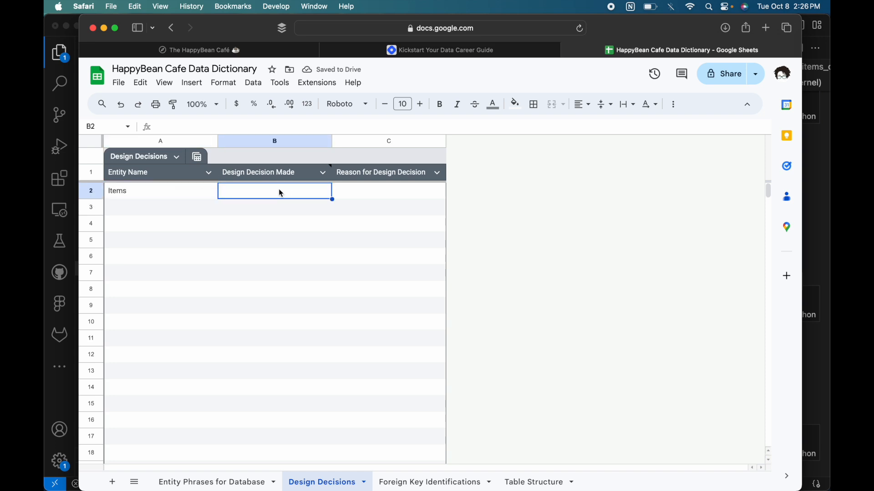
type("Want to pull out drinks from ")
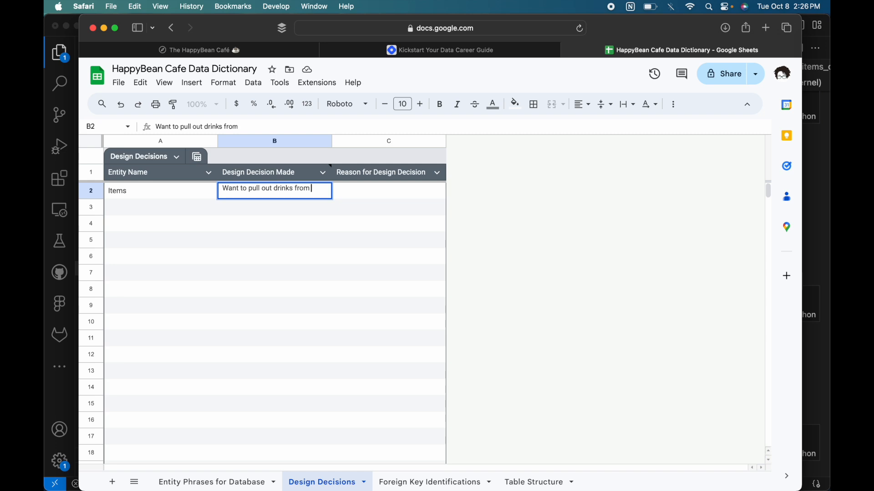
type("food item")
key("BackSpace")
key("BackSpace")
key("BackSpace")
key("BackSpace")
key("BackSpace")
type(". I")
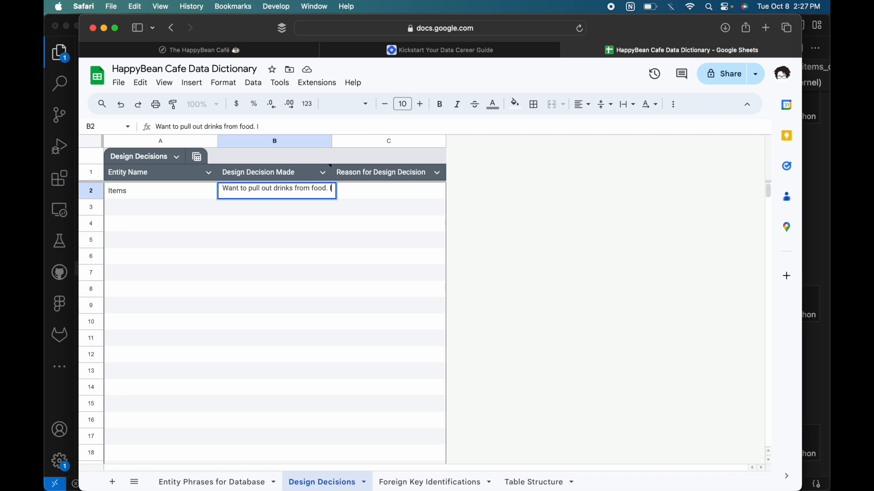
key("BackSpace")
key("BackSpace")
Enter "In case the cafe wants to add more foodstuff." as the reason for the Items design decision in cell C2.
left_click(355, 193)
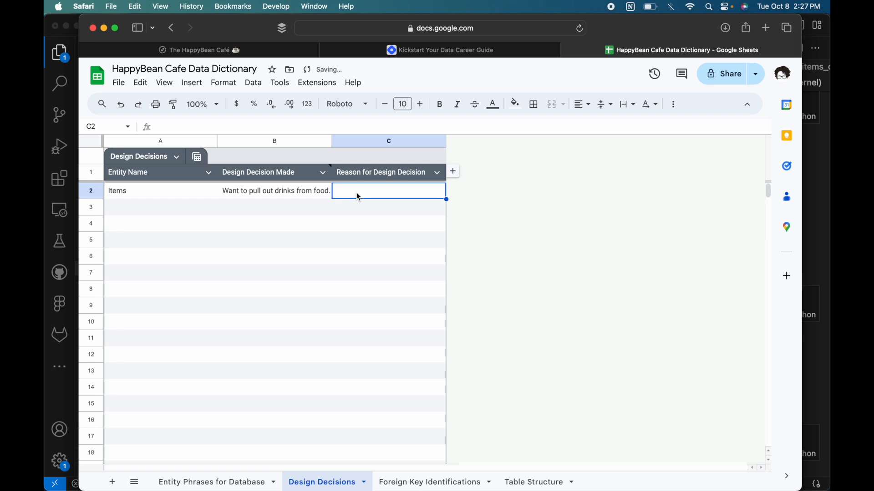
type("I want to")
key("BackSpace")
key("BackSpace")
key("BackSpace")
key("BackSpace")
key("BackSpace")
key("BackSpace")
key("BackSpace")
key("BackSpace")
key("BackSpace")
type("In case ")
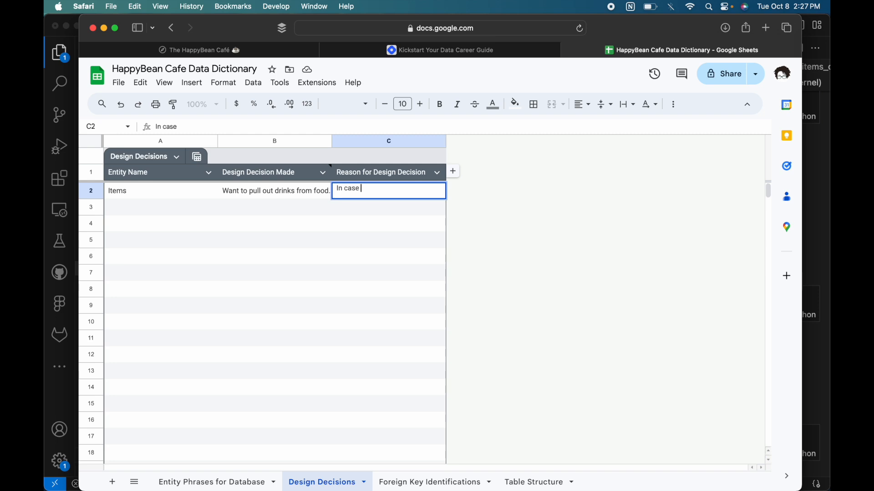
type("the cafe wants ")
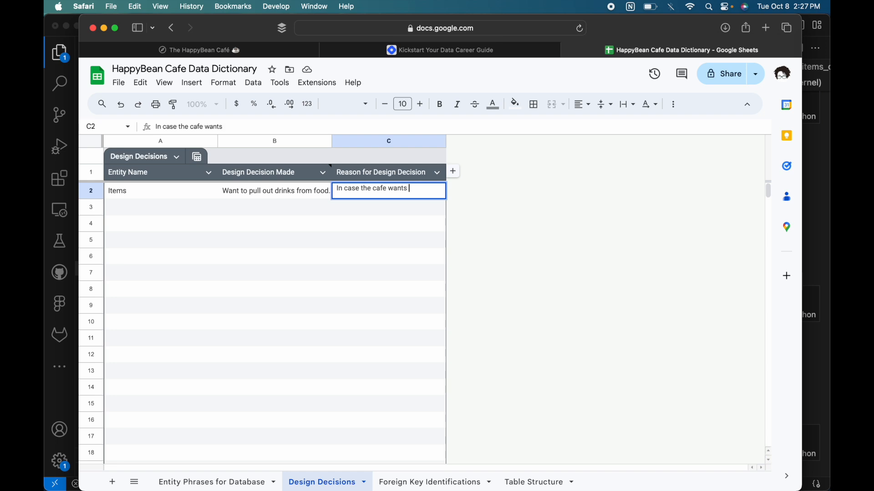
type("to hav")
key("BackSpace")
key("BackSpace")
key("BackSpace")
type("sho")
key("BackSpace")
key("BackSpace")
key("BackSpace")
type("add more")
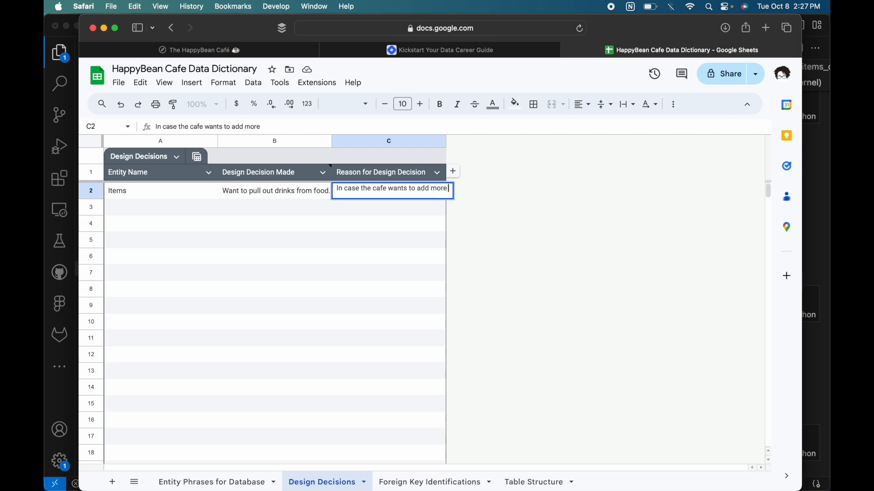
type(" foodstuff.")
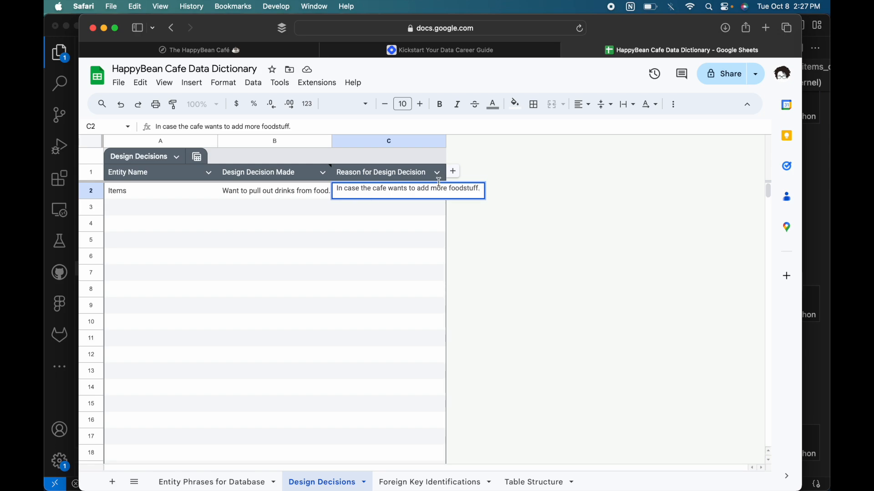
Review the items data in the notebook and in Numbers, including the CoffeeShop spreadsheet's recipes and ingredients sheets.
key("ctrl+Up")
left_click(273, 313)
scroll(329, 239, "up", 10)
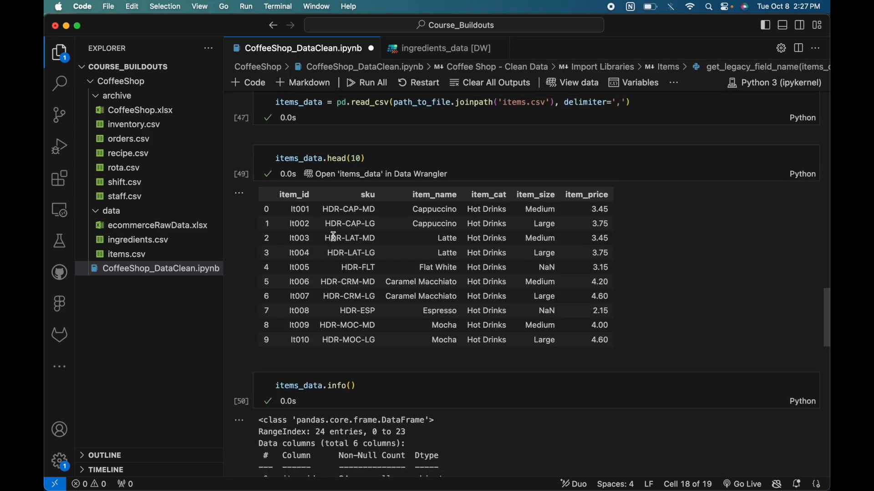
key("ctrl+Up")
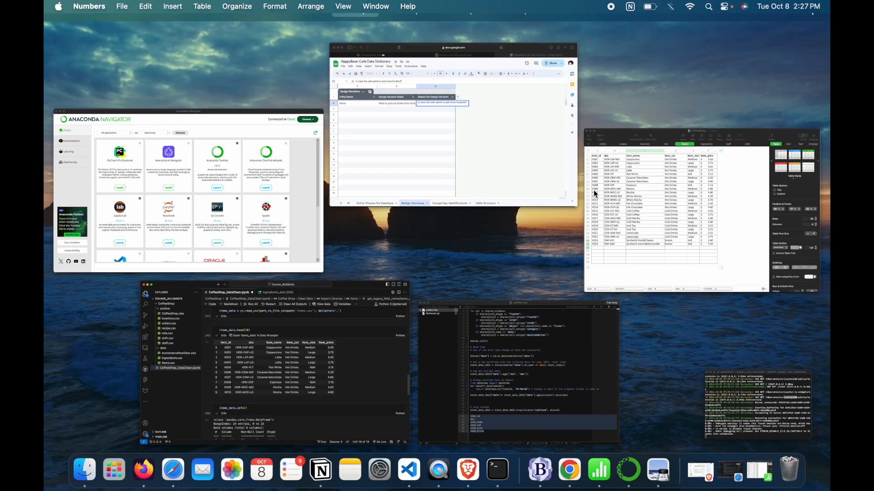
left_click(678, 209)
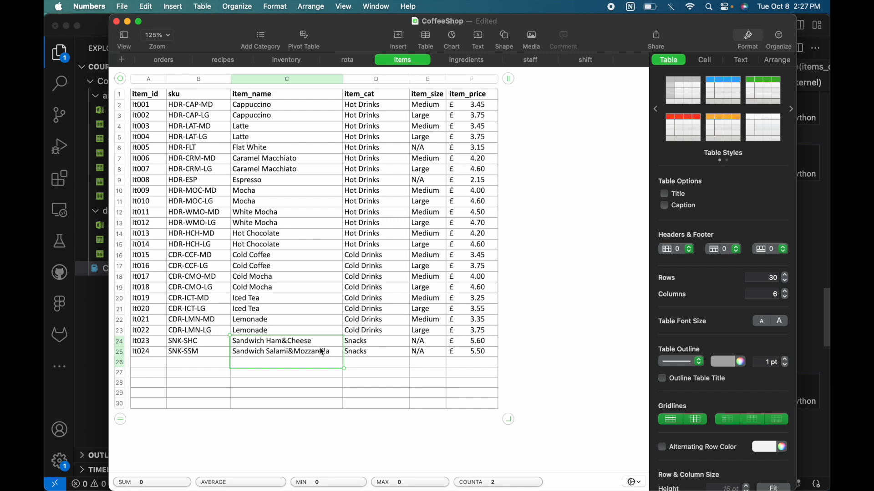
left_click(293, 324)
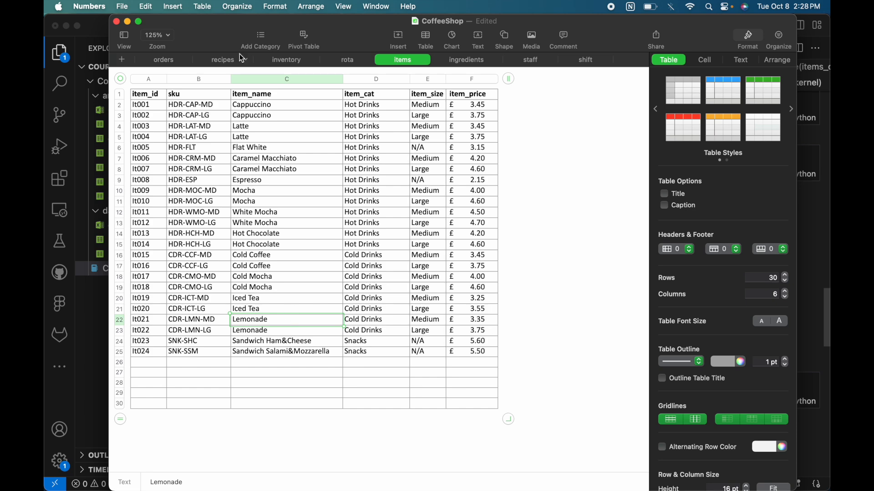
left_click(223, 60)
scroll(201, 263, "down", 3)
scroll(201, 263, "down", 2)
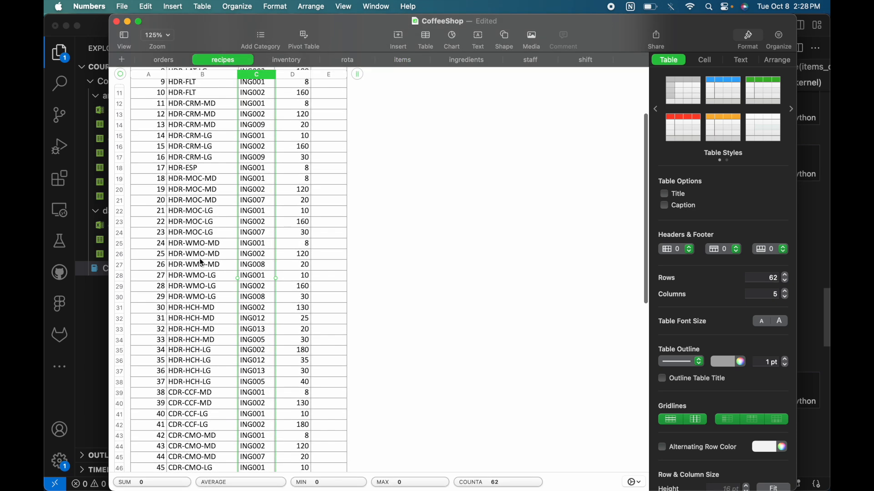
scroll(201, 262, "down", 5)
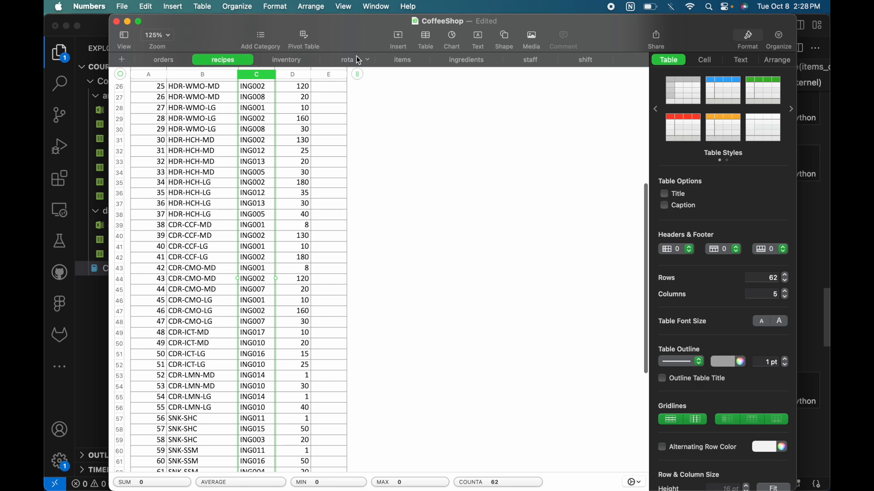
left_click(290, 61)
left_click(474, 59)
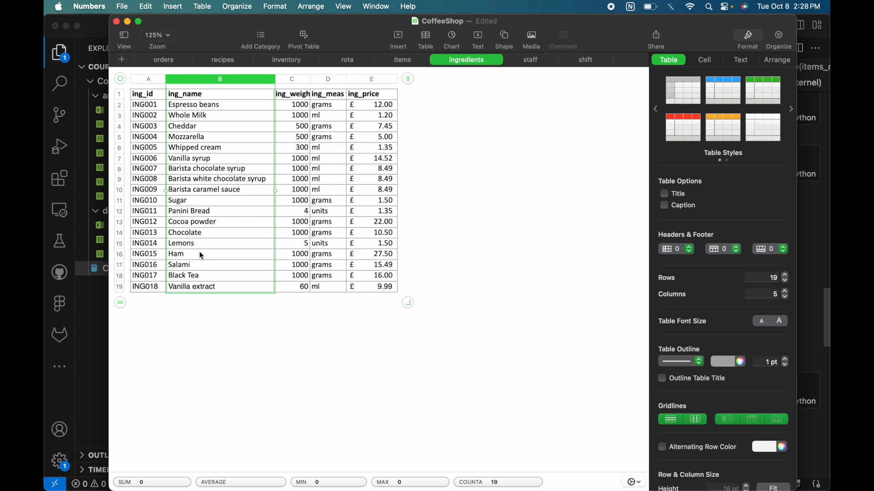
left_click(202, 131)
left_click(204, 138)
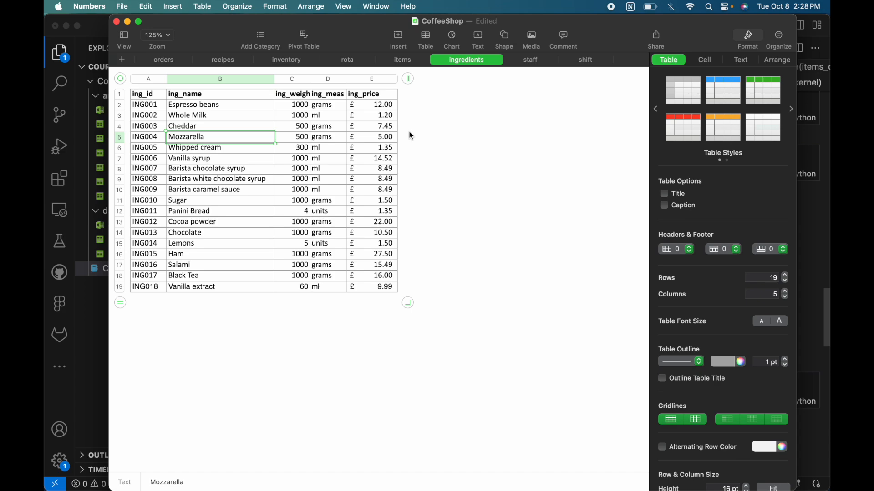
Back in the data dictionary, apply text wrapping to the design decision and reason cells of the Items row.
key("ctrl+Up")
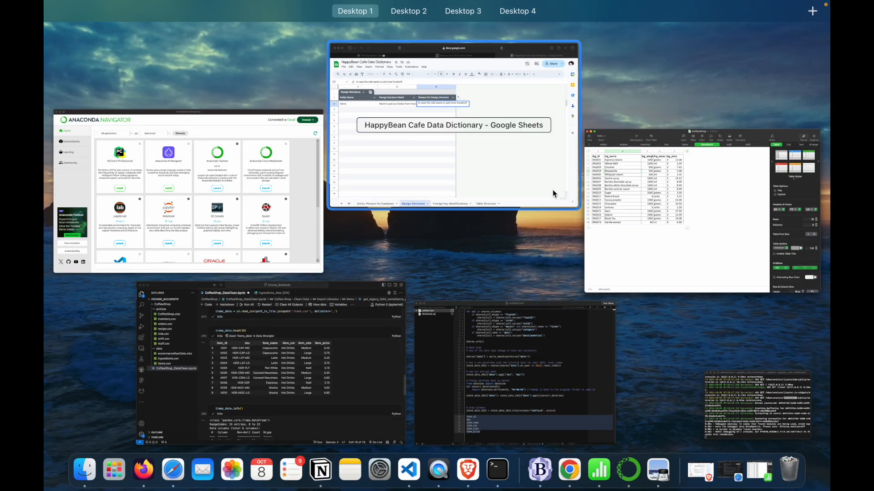
left_click(476, 157)
left_click(317, 220)
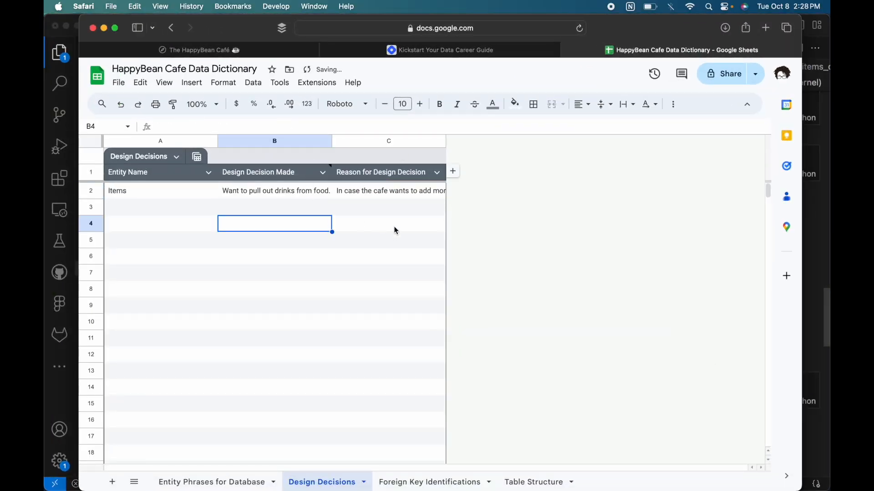
left_click(417, 192)
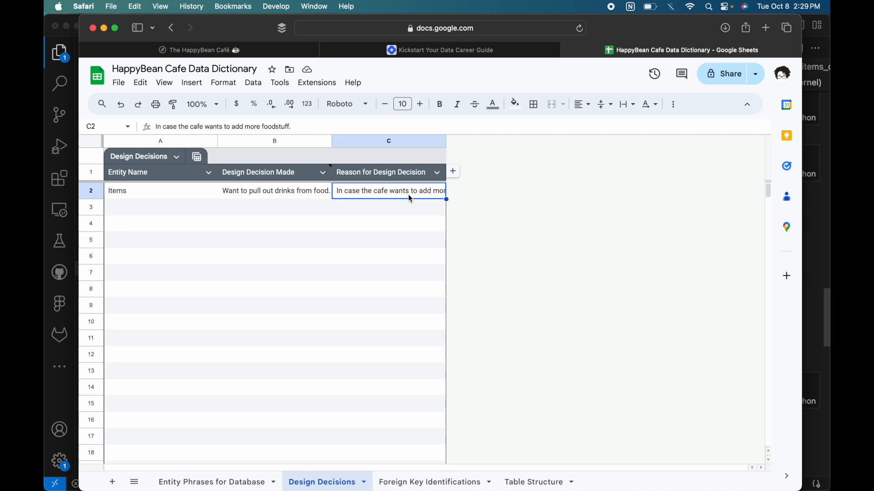
left_click(311, 191)
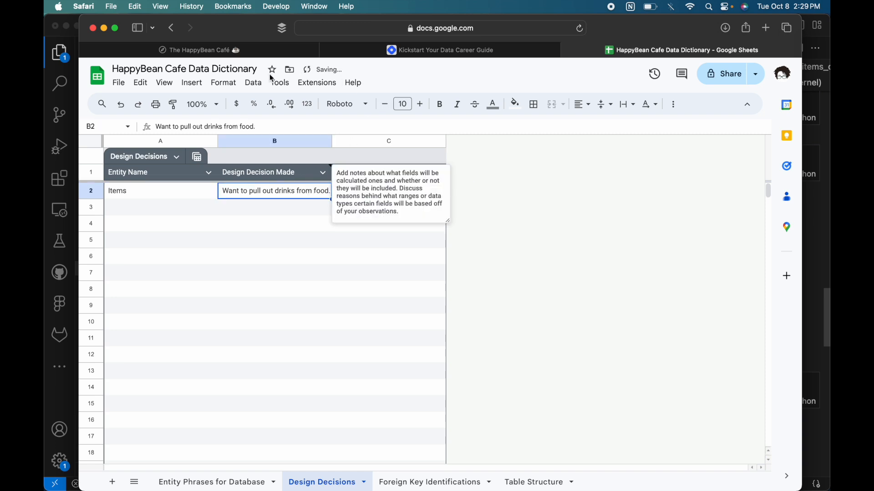
left_click(255, 84)
mouse_move(224, 82)
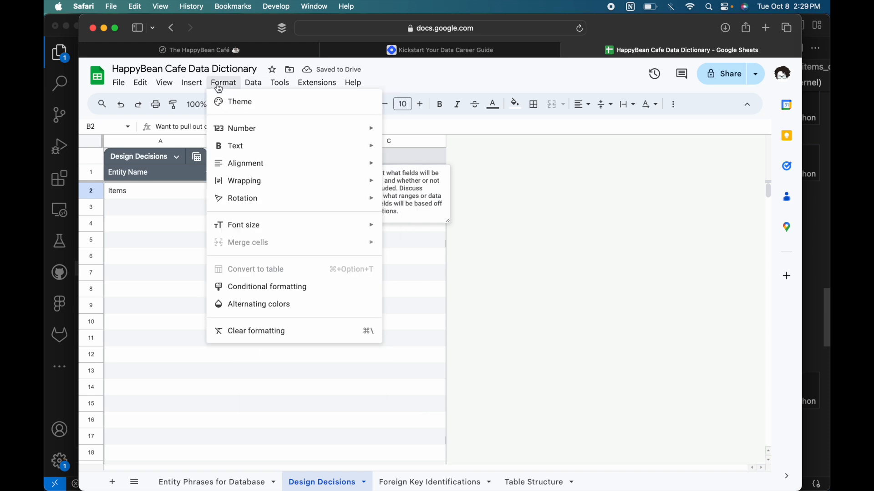
left_click(247, 184)
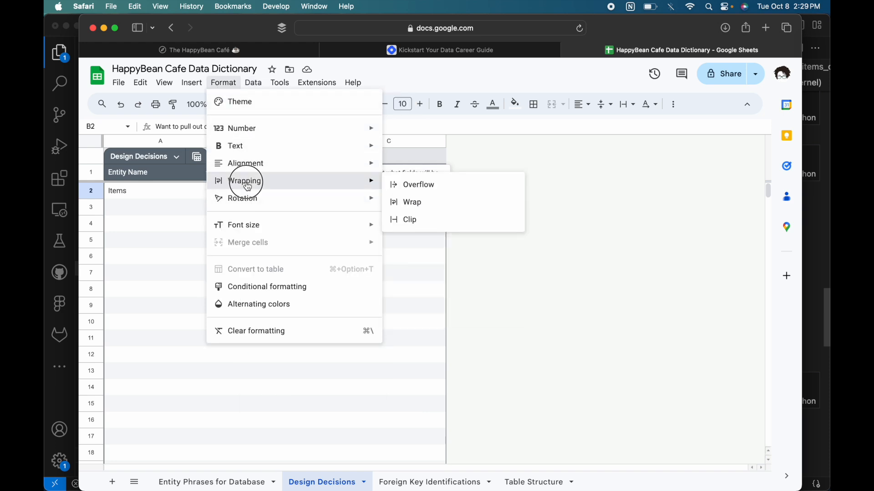
left_click(430, 202)
Append "Would need Drinks, Meal, Menu." to the Items design decision in cell B2.
left_click(318, 193)
double_click(319, 193)
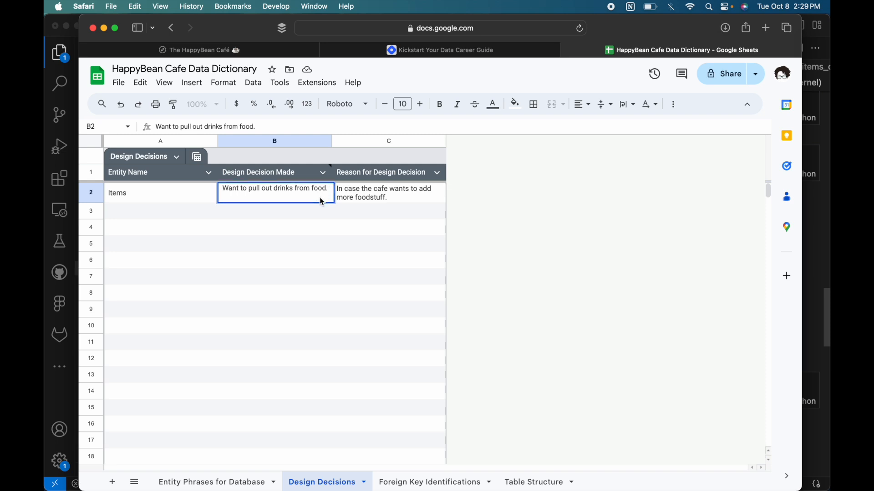
type("Would need")
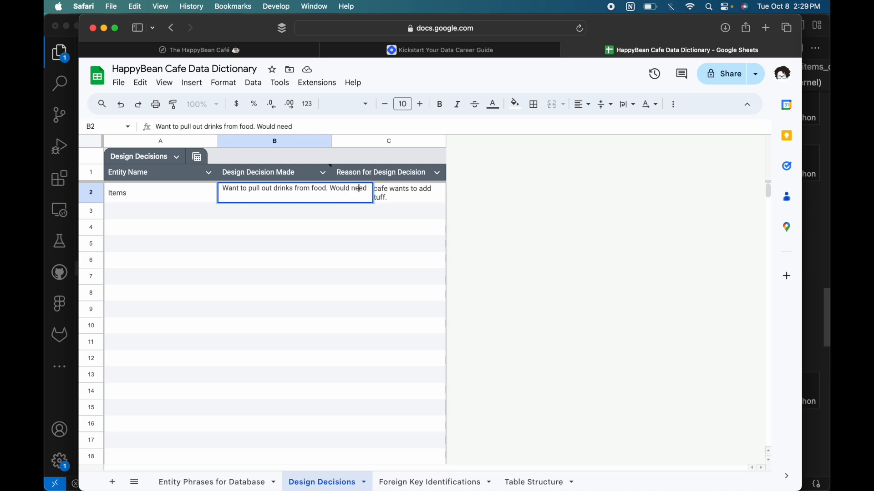
type("Drin")
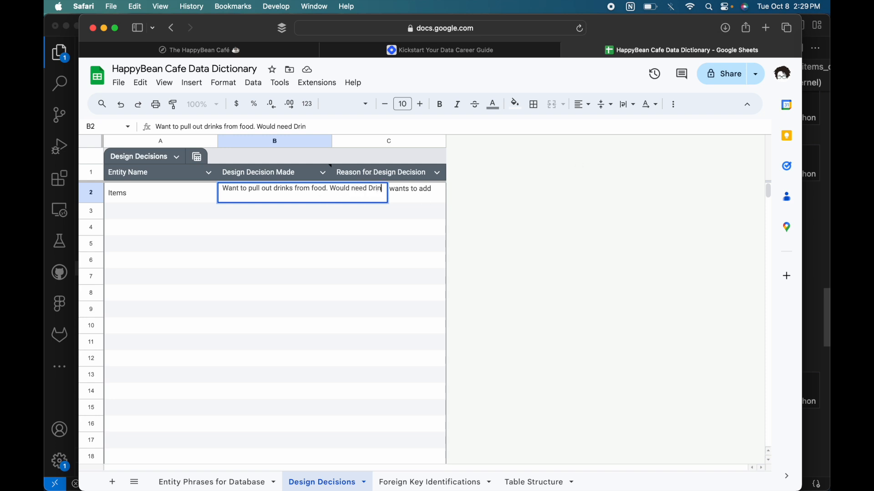
type("ks,")
type(" Foo")
key("BackSpace")
key("BackSpace")
key("BackSpace")
type("Meal,")
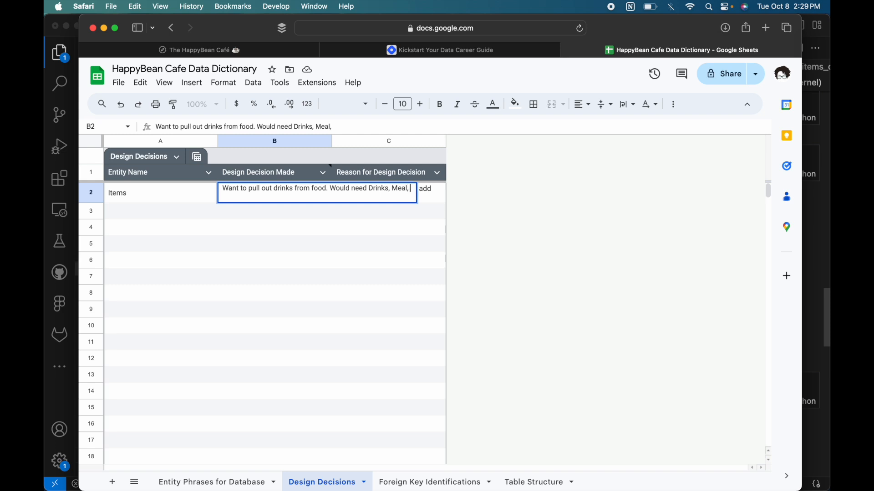
type(" Menu")
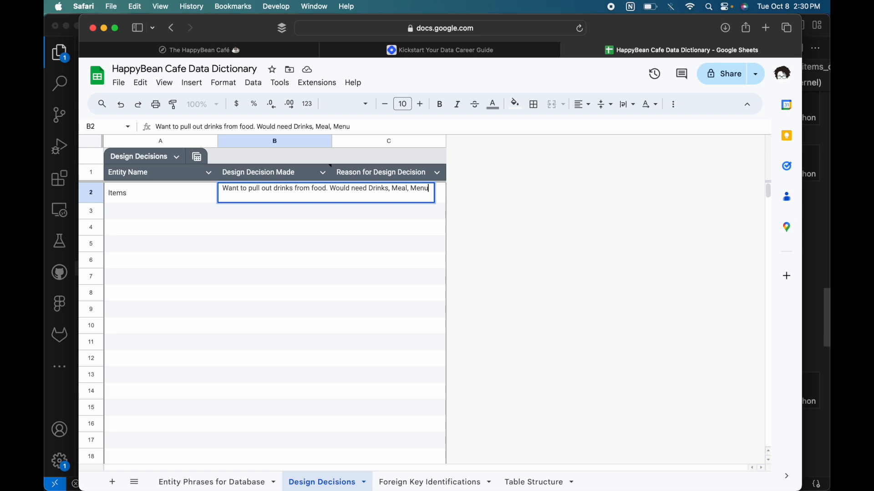
type(".")
key("Return")
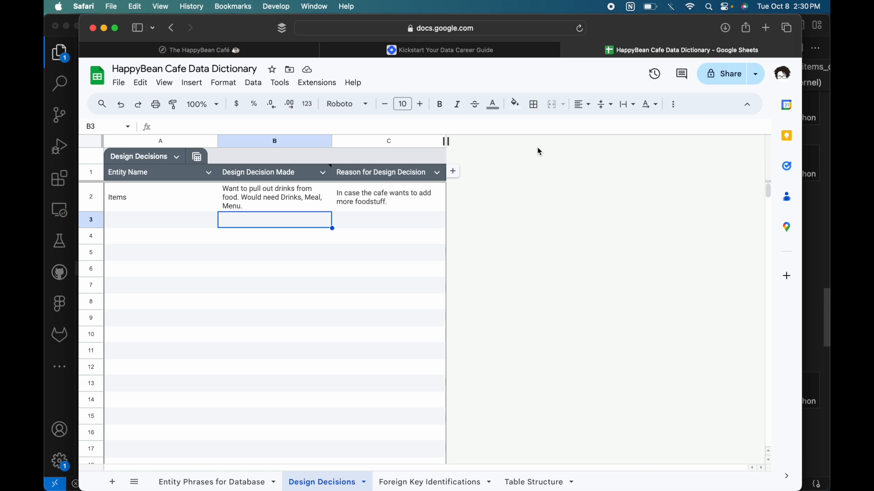
left_click(412, 208)
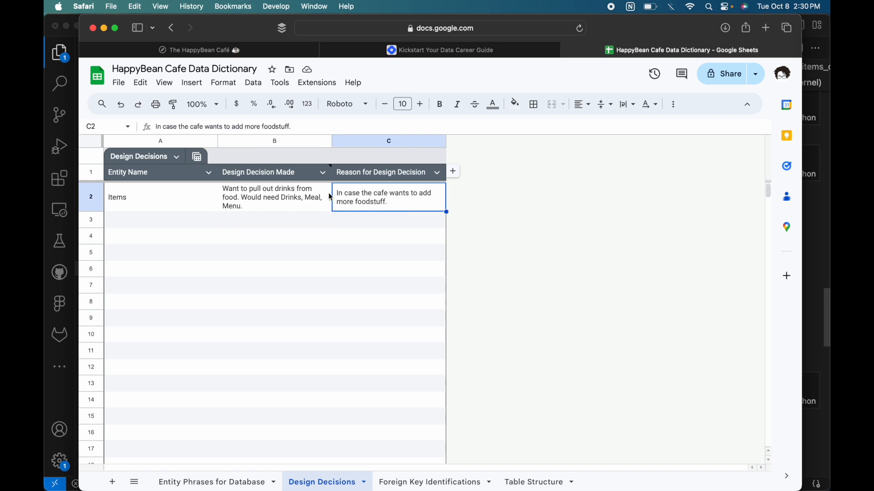
left_click(309, 198)
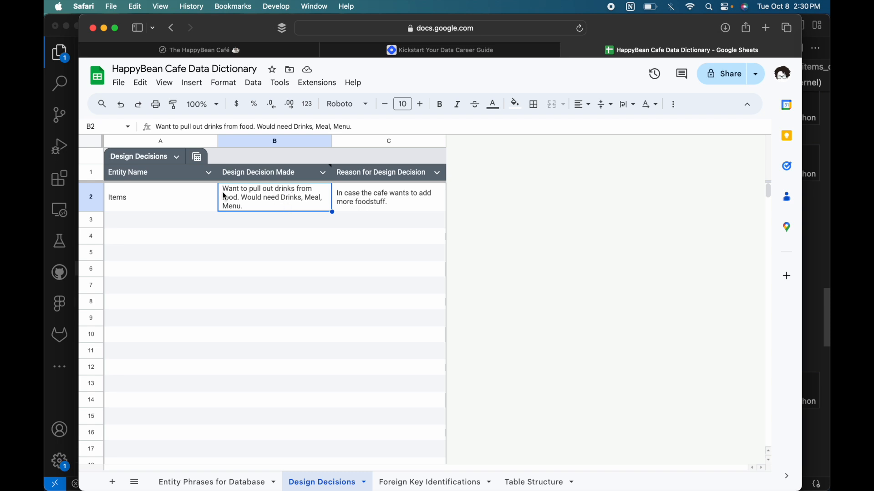
left_click(148, 210)
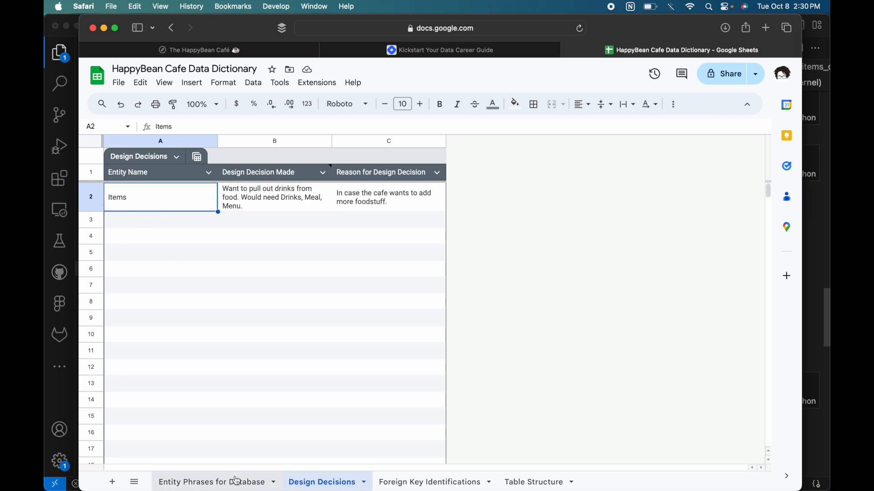
On the Entity Phrases for Database sheet, enter the attribute phrases "SKU of Item" for sku and "Item Name" for item_name.
left_click(214, 482)
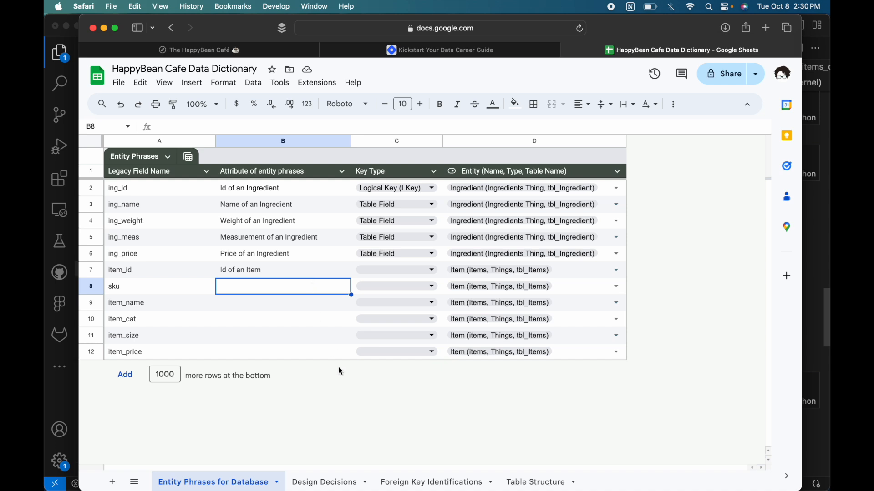
type("SKU of")
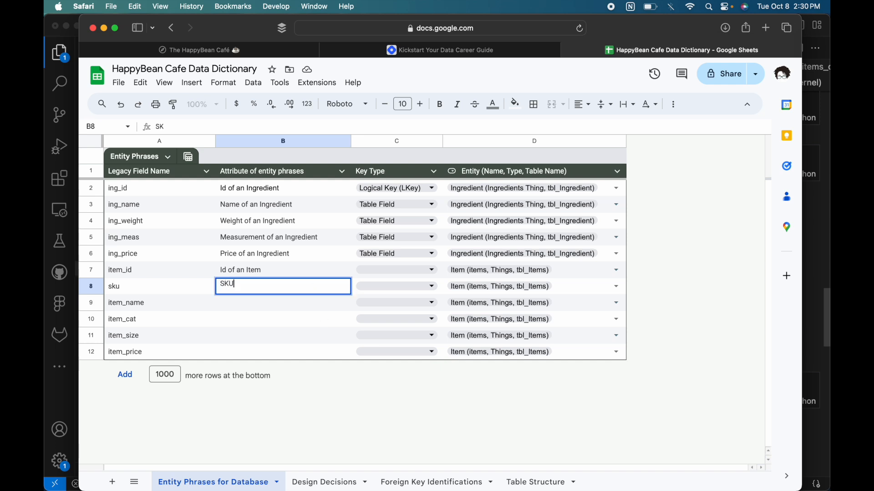
type("tem")
left_click(292, 299)
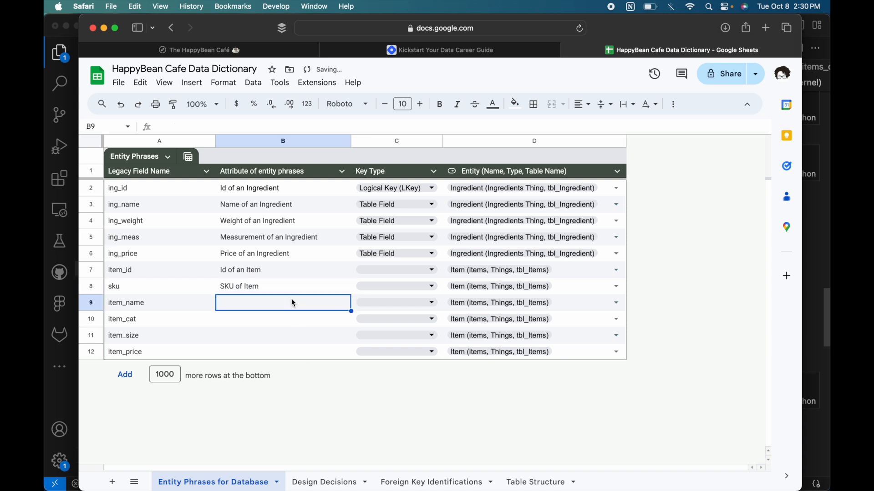
type("Irem")
key("BackSpace")
key("BackSpace")
key("BackSpace")
type("tem Name")
Enter "Item Catagory" as the attribute phrase for item_cat in cell B10.
left_click(264, 323)
type("Item Cata")
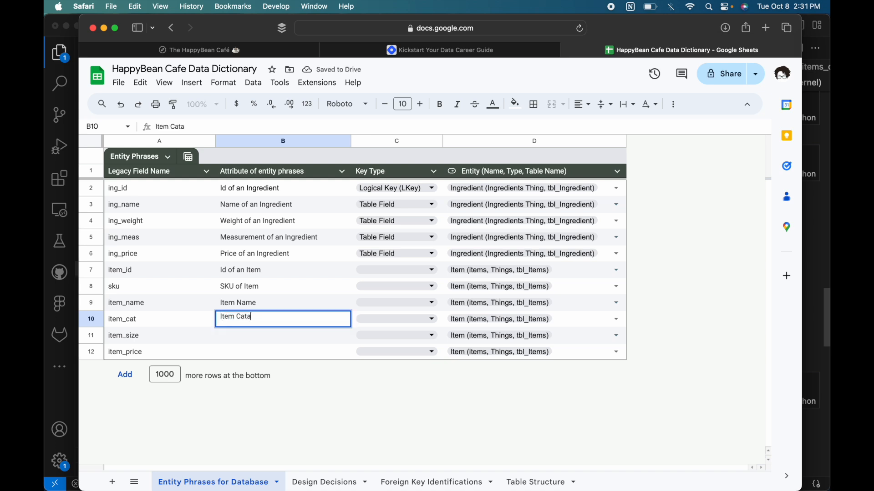
type("gorry")
key("BackSpace")
key("BackSpace")
type("hy")
key("BackSpace")
key("BackSpace")
type("y")
Check the item_cat column on the items sheet of the CoffeeShop spreadsheet in Numbers.
key("ctrl+Up")
left_click(367, 196)
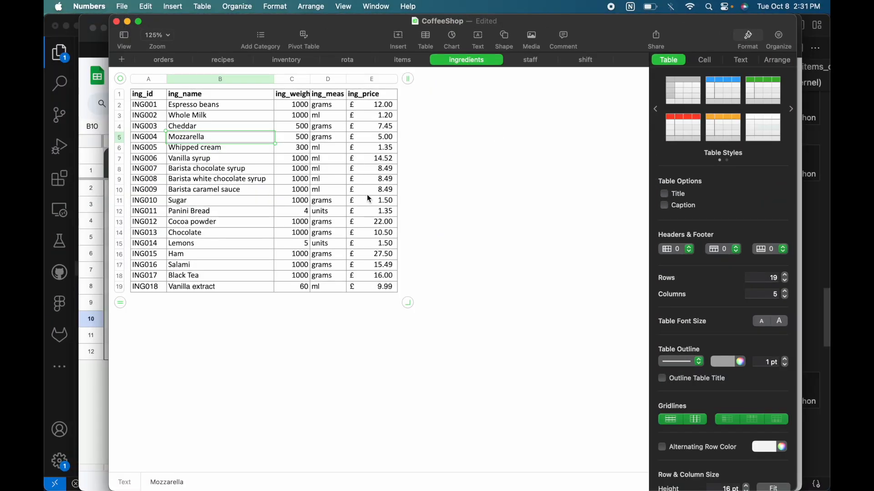
left_click(410, 60)
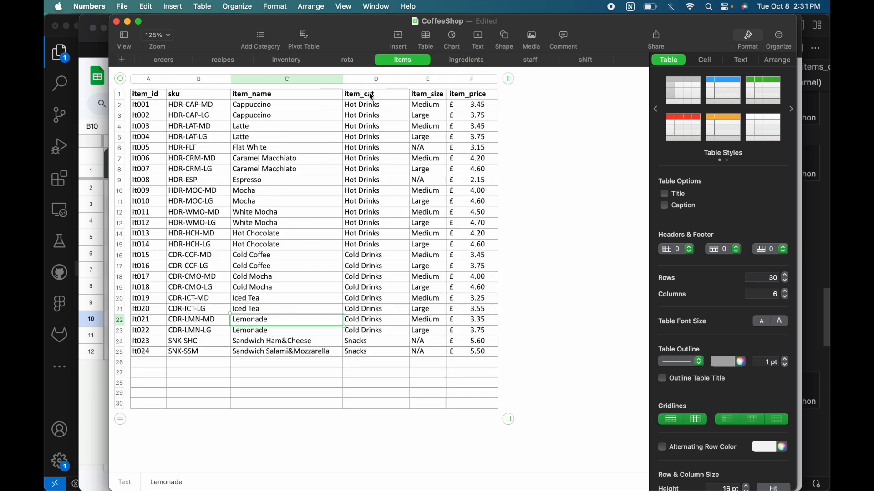
left_click(382, 251)
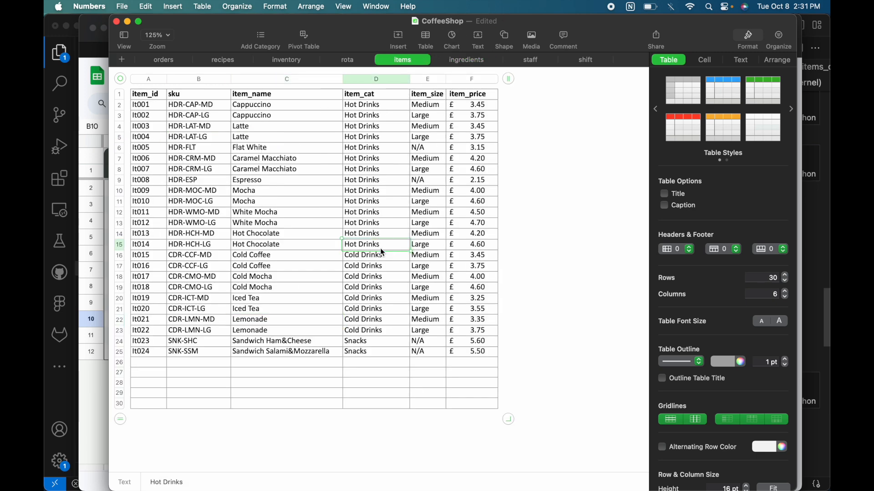
Review the item_cat values and the Cappuccino rows' name, category and size on the items sheet of the CoffeeShop spreadsheet in Numbers.
left_click(392, 101)
left_click_drag(393, 101, 372, 353)
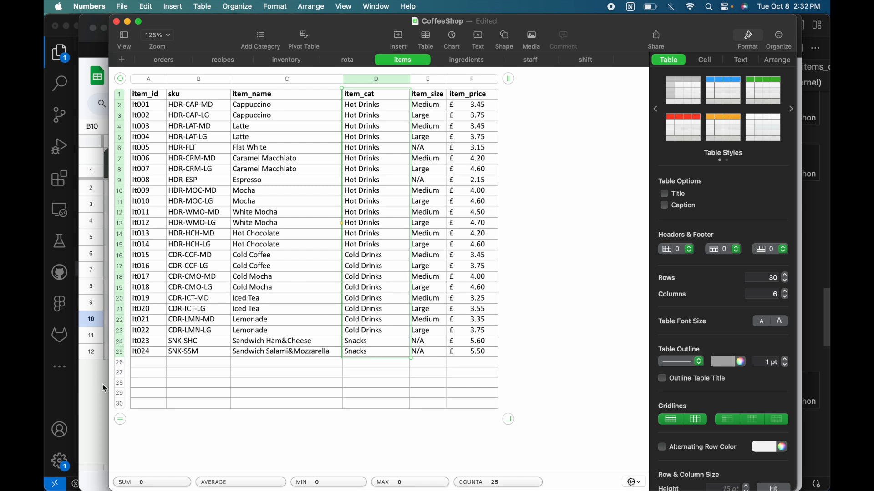
left_click(90, 372)
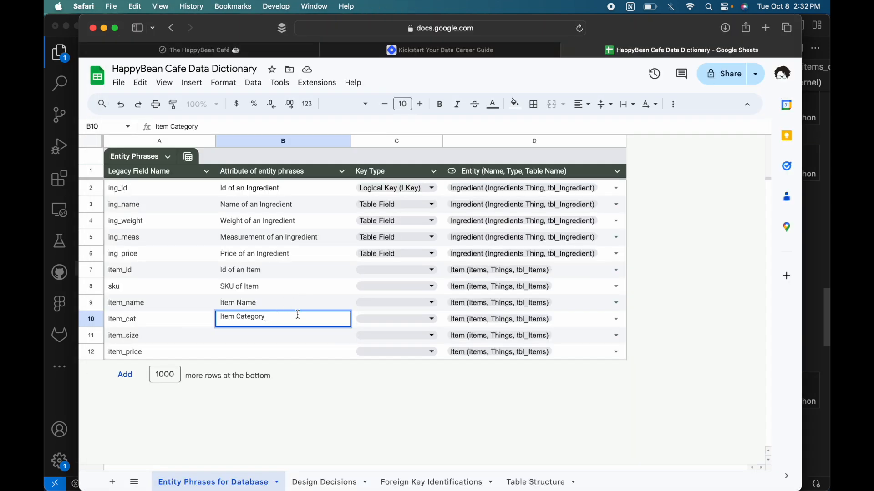
key("ctrl+Up")
left_click(400, 163)
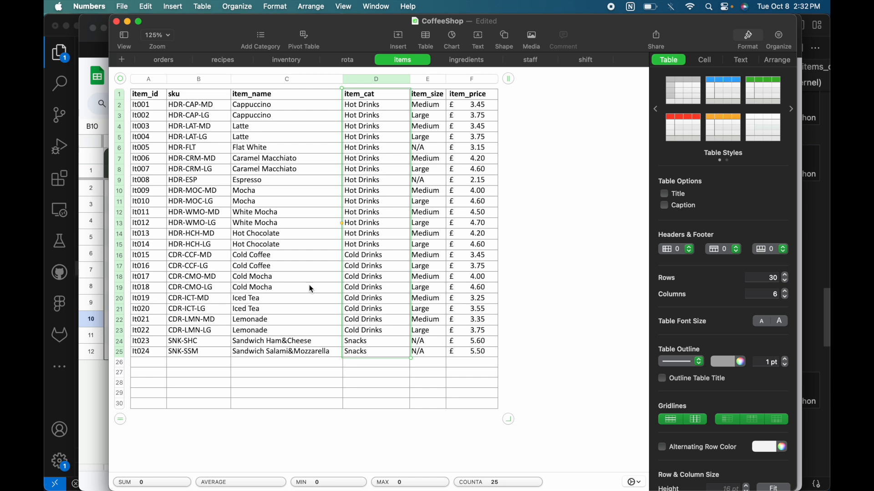
left_click_drag(417, 105, 257, 112)
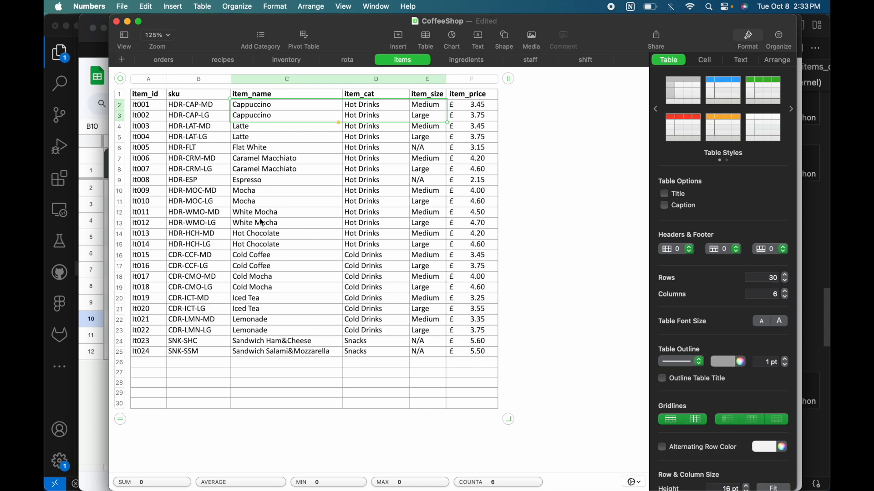
Back in the Google Sheets data dictionary, bold the words Drinks, Meal and Menu in the Items design decision on the Design Decisions sheet.
left_click(97, 390)
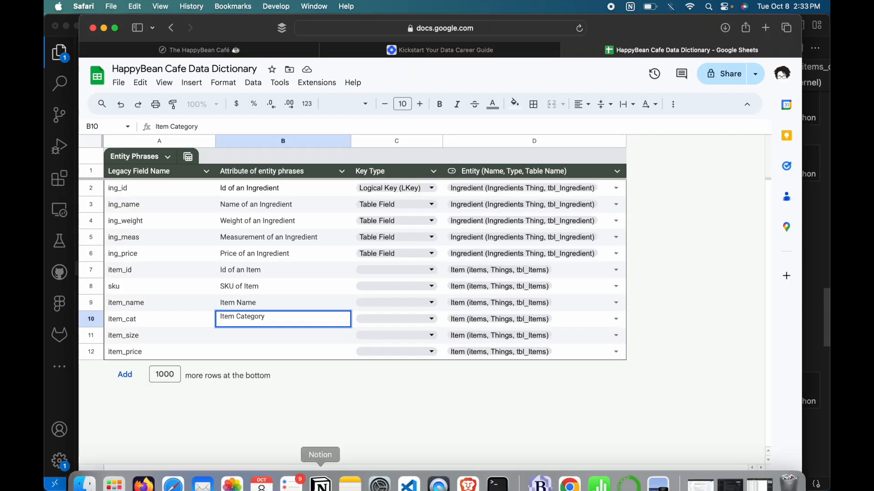
left_click(327, 481)
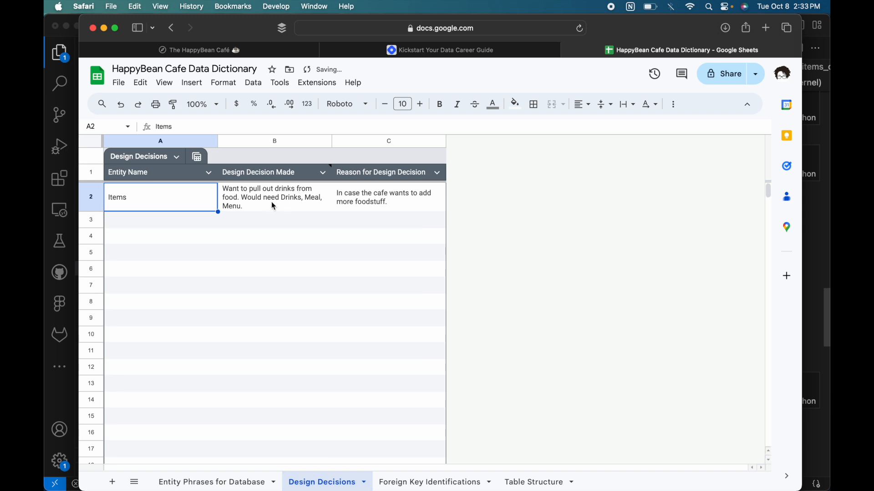
left_click(293, 204)
double_click(288, 195)
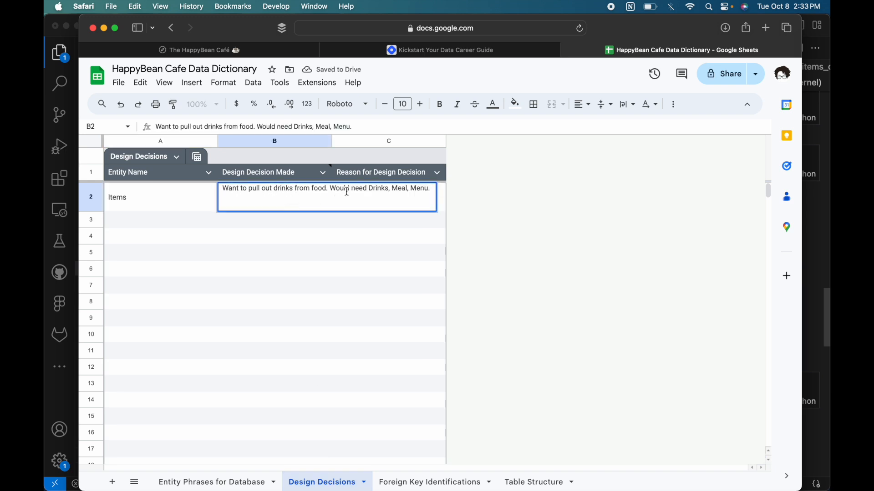
double_click(374, 189)
key("super+b")
double_click(401, 189)
key("super+b")
double_click(420, 189)
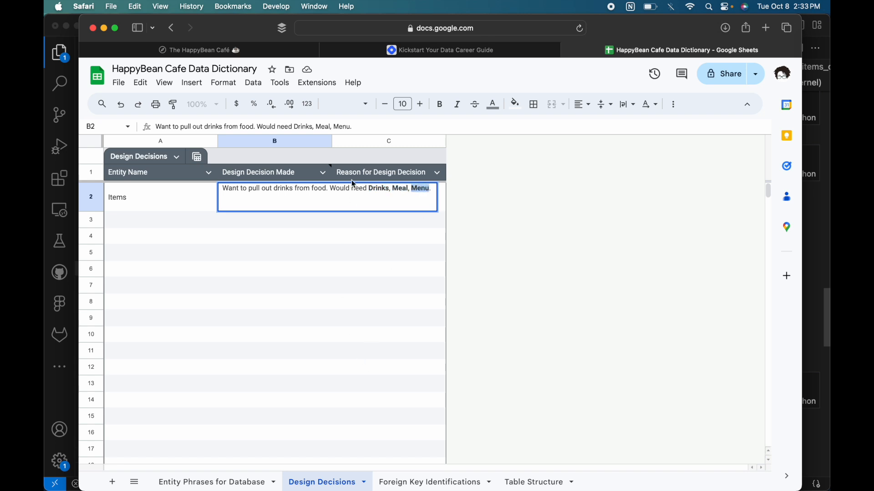
left_click(154, 190)
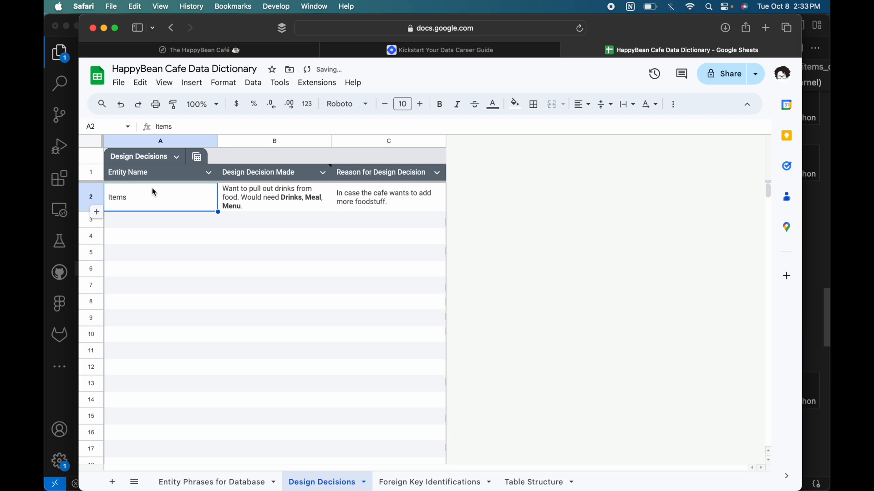
On Entity Phrases for Database, edit the Entity dropdown's Item option, replacing Item with Menu and its table name with tbl_Menu.
left_click(191, 483)
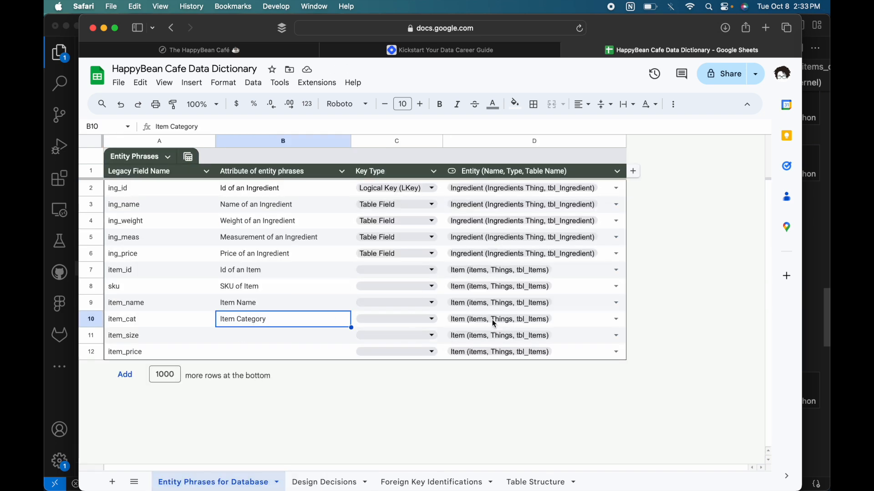
left_click(468, 276)
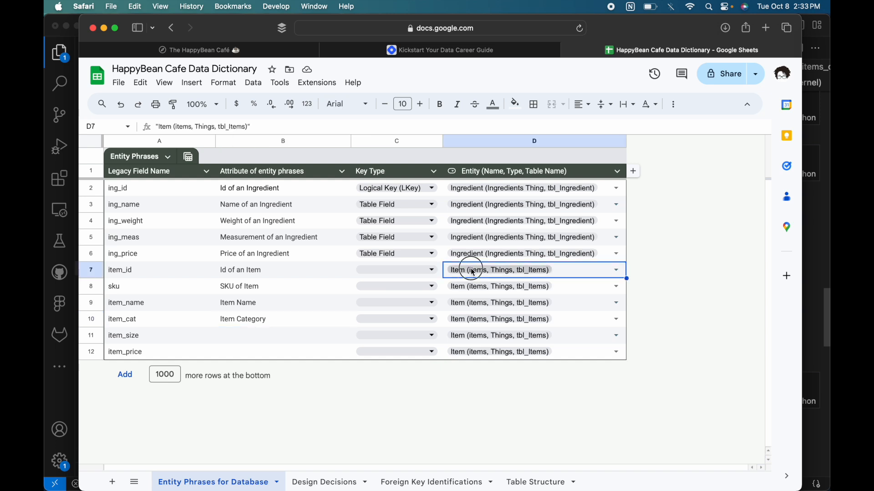
left_click(473, 272)
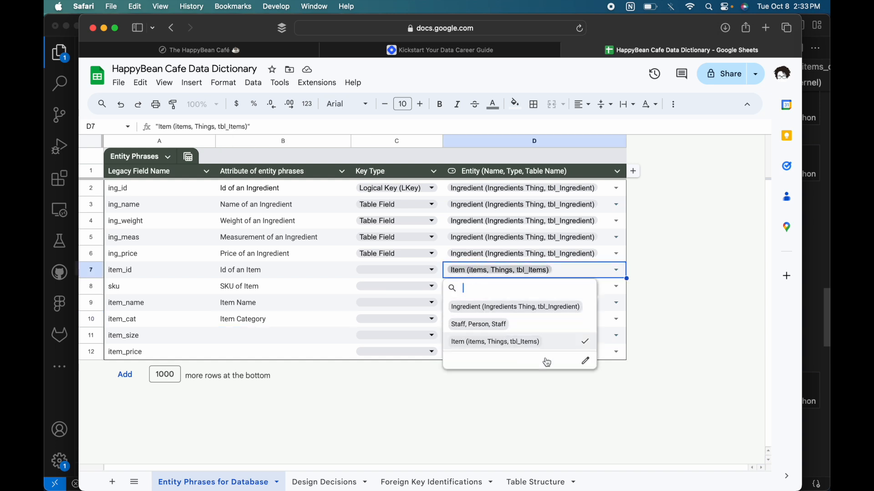
left_click(585, 361)
left_click(664, 291)
double_click(647, 295)
type("Menu (items, Things,")
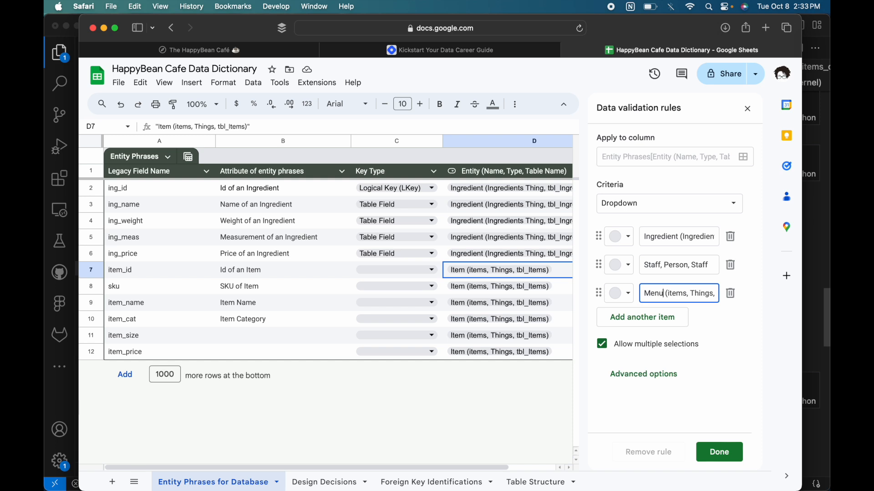
left_click_drag(671, 295, 693, 294)
left_click(695, 296)
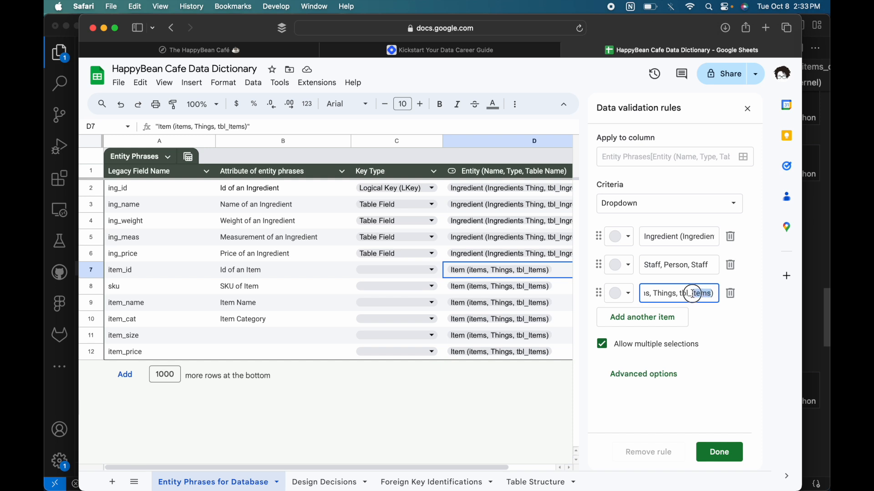
type("Menu")
left_click(736, 334)
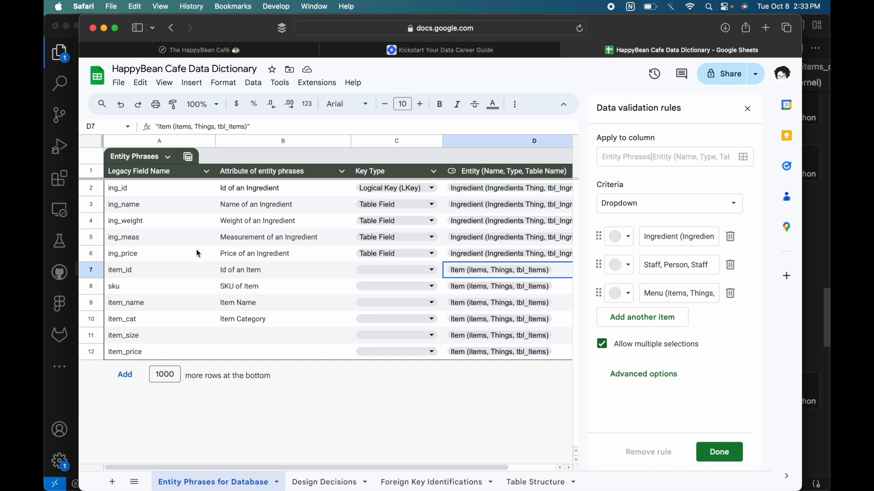
Replace the word Item with Menu in the attribute phrases for item_id and sku.
left_click(248, 336)
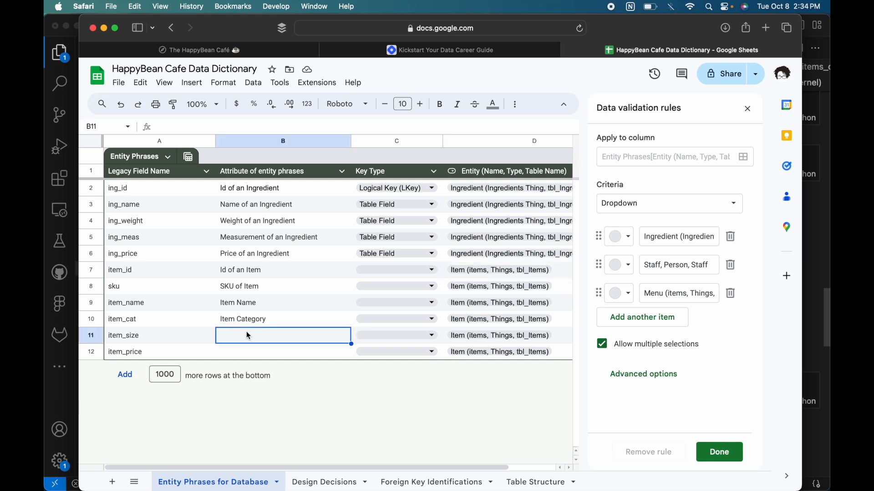
left_click(252, 269)
double_click(251, 269)
double_click(251, 269)
type("Menu")
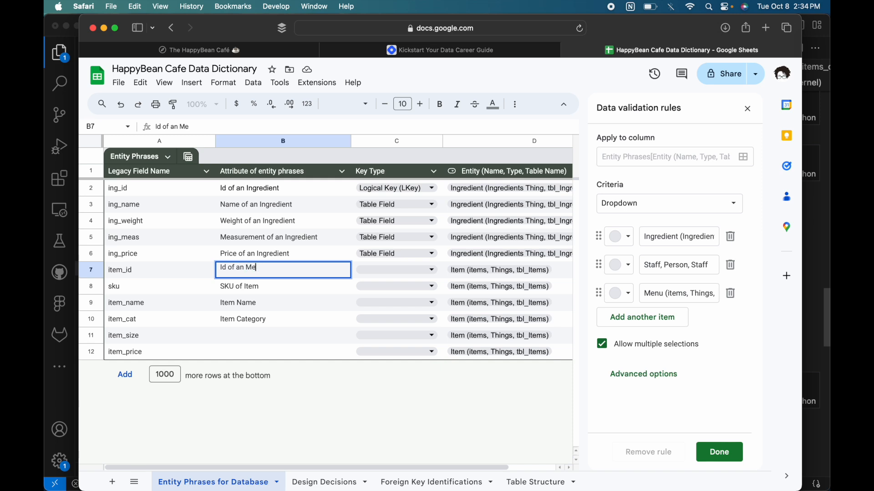
left_click(251, 285)
double_click(252, 286)
double_click(253, 284)
type("Menu")
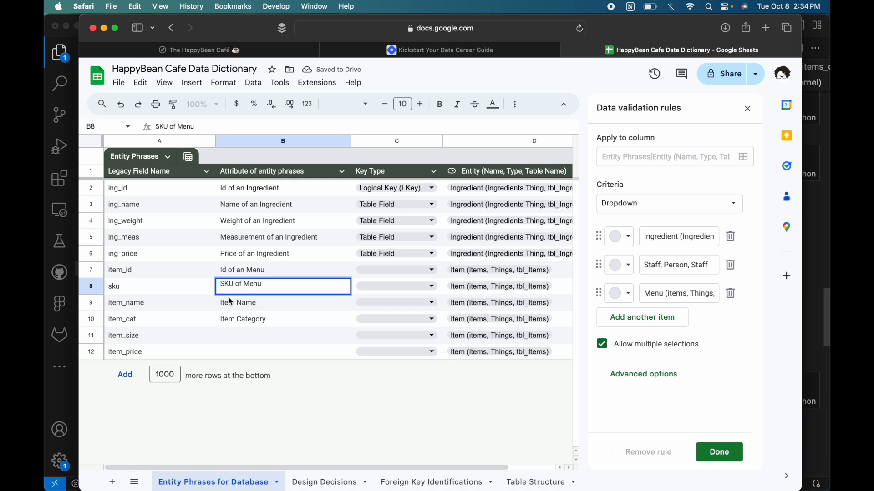
Extend the item_id and sku attribute phrases to "Id of an Menu Item" and "SKU of Menu Item".
left_click(283, 276)
double_click(282, 271)
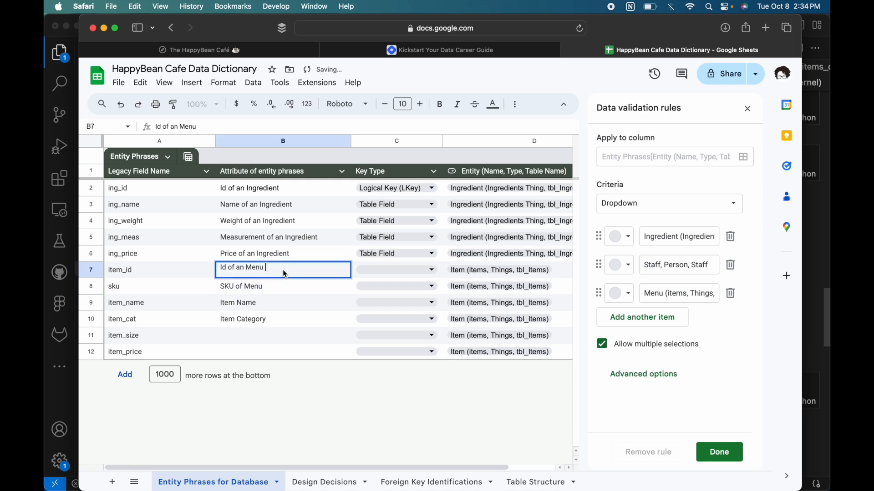
type("Item")
double_click(274, 286)
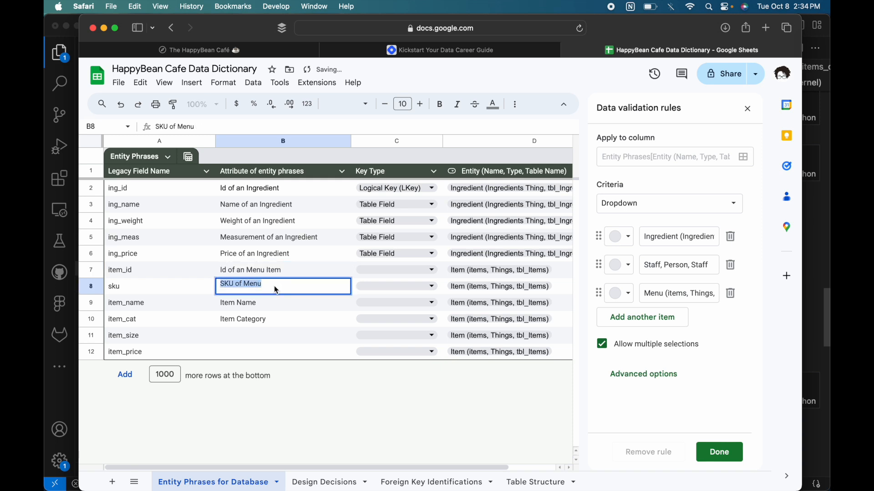
type("Ite")
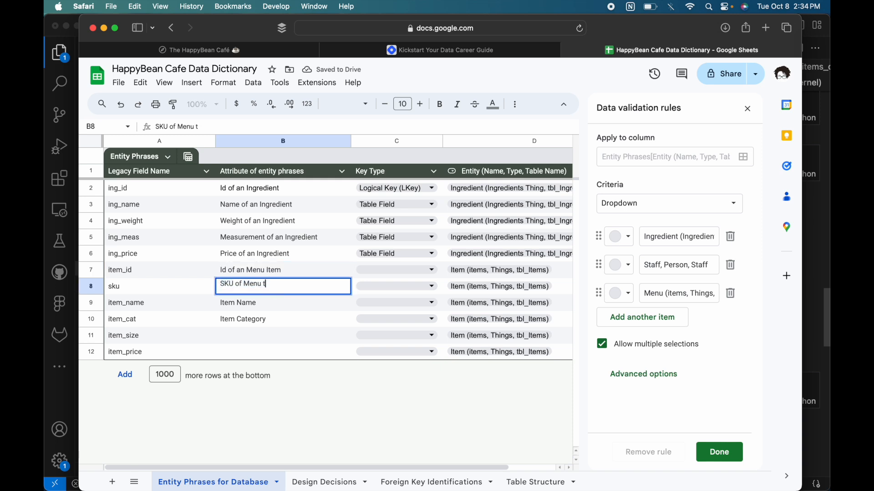
type("m")
Change the attribute phrases to "Menu Item Name" for item_name and "Menu Item Category" for item_cat.
left_click(263, 301)
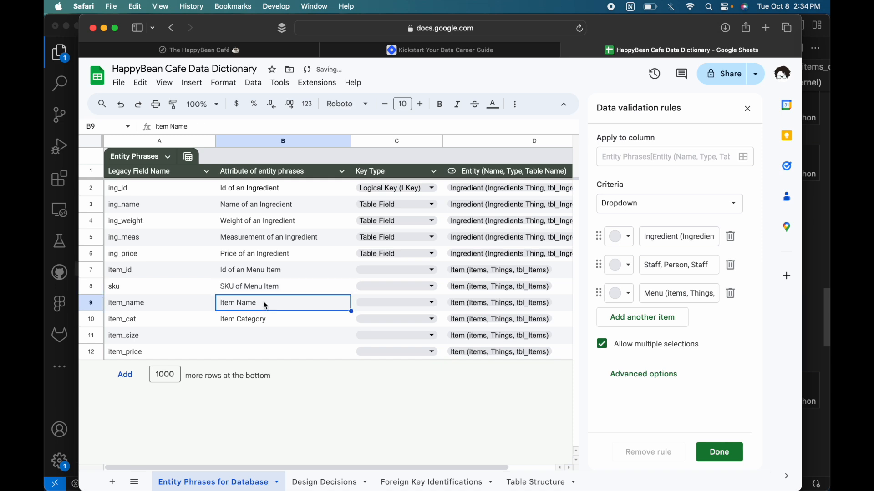
triple_click(249, 301)
left_click(225, 299)
double_click(225, 299)
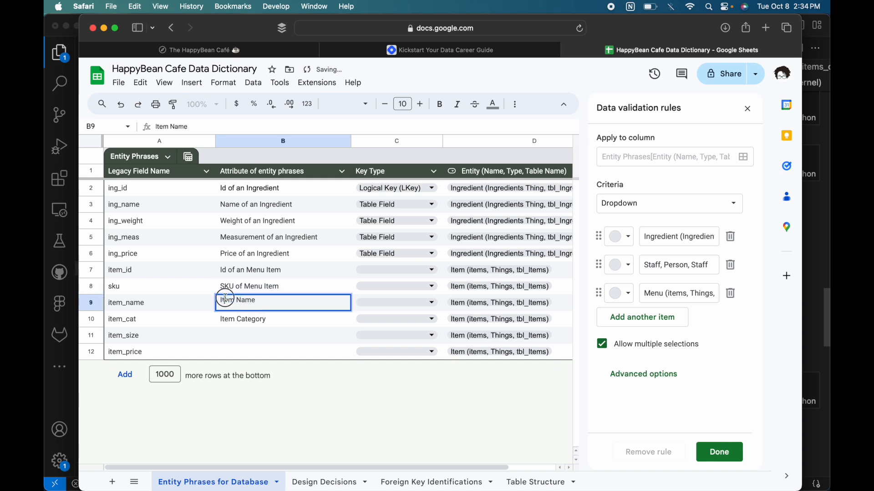
type("Menu Item")
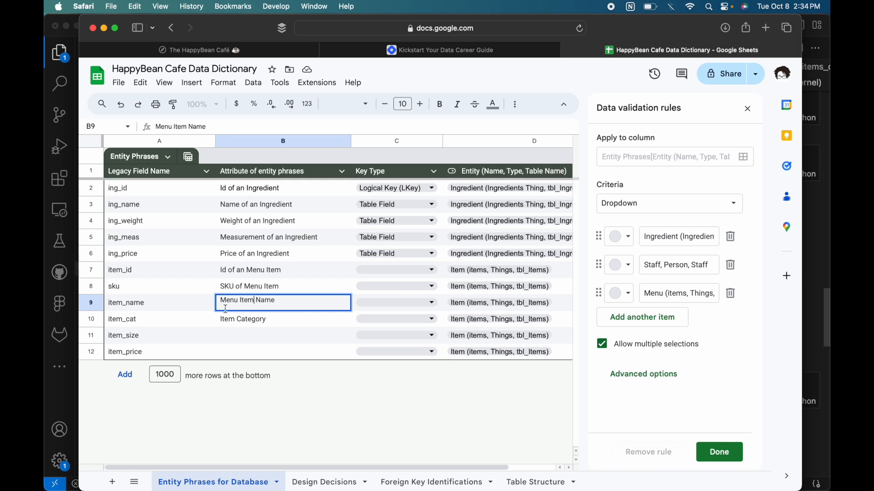
left_click(230, 323)
double_click(230, 320)
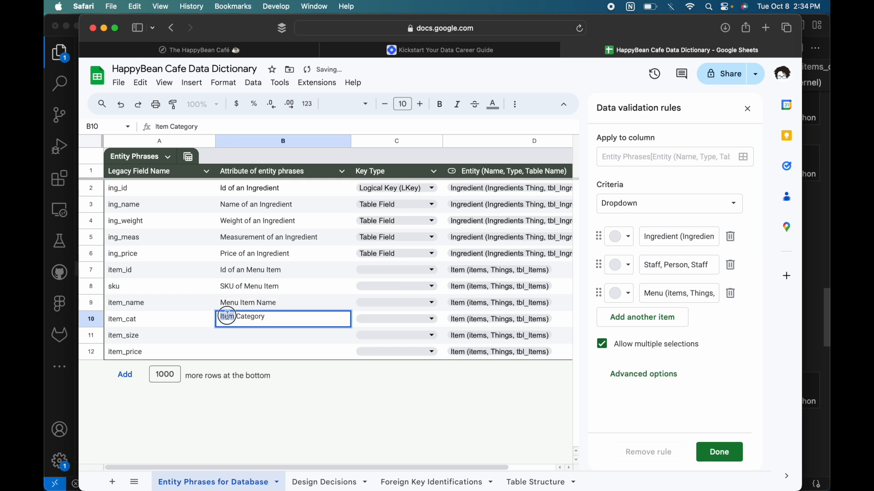
type("Menu Item")
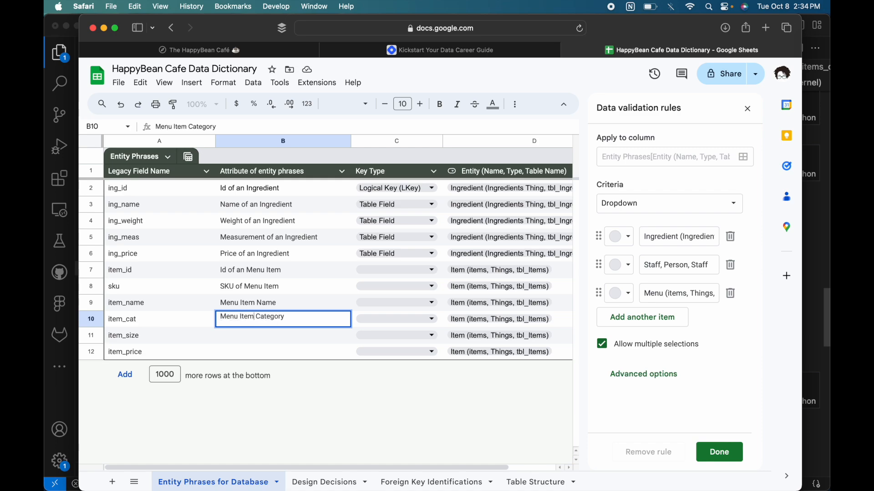
Enter "Menu Item Size" as the attribute phrase for item_size in cell B11.
key("ctrl+Up")
left_click(397, 139)
left_click(95, 382)
key("Return")
type("M")
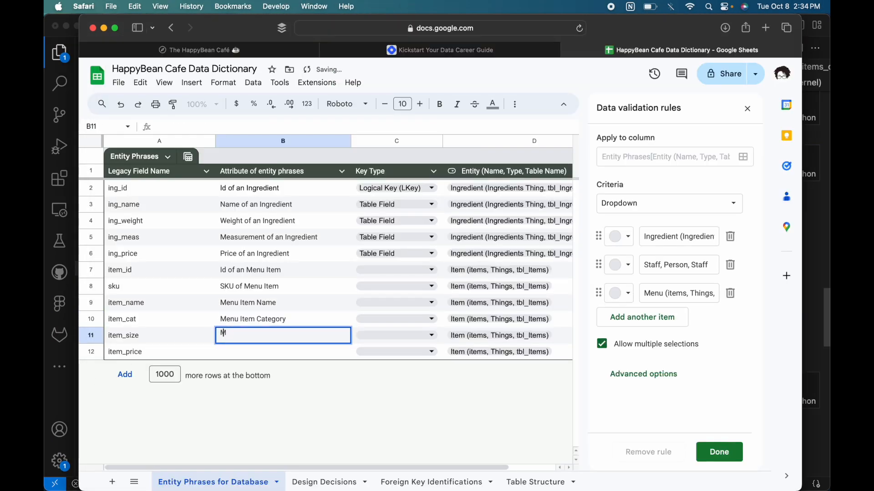
type("enu Itme")
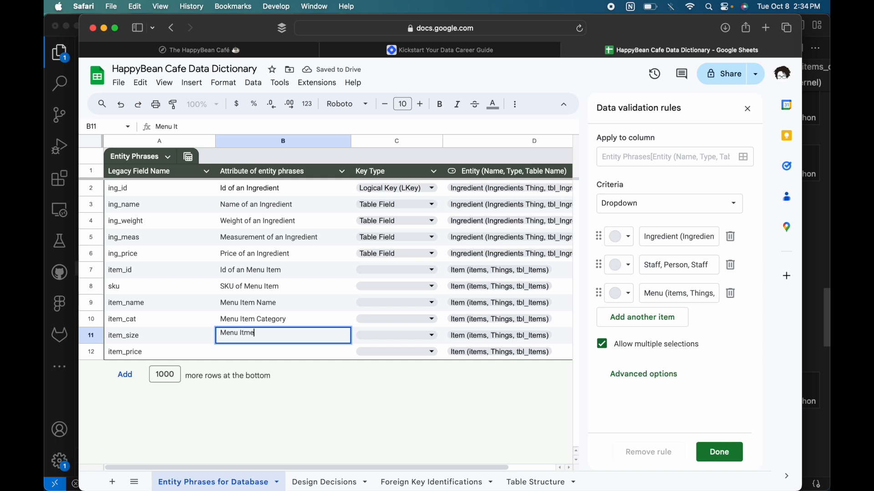
key("BackSpace")
key("BackSpace")
type("em Size")
key("Return")
Enter "Menu Item Price" as the attribute phrase for item_price in cell B12.
type("Menu ITem")
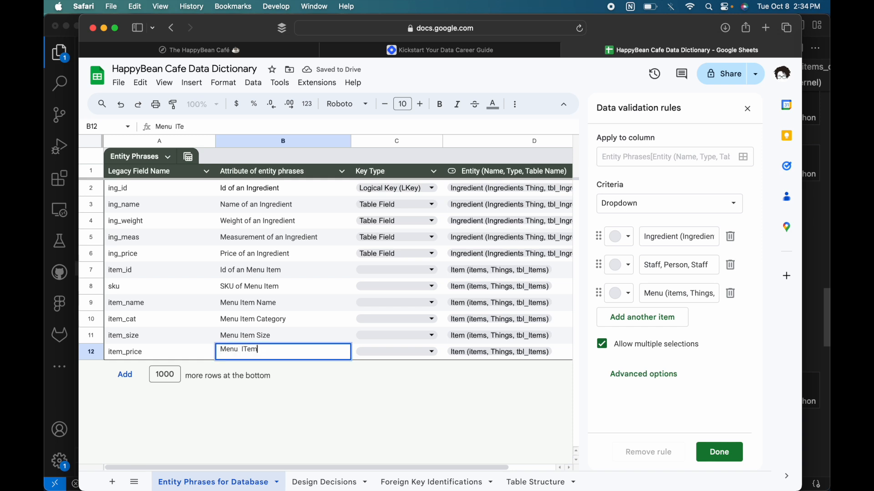
key("BackSpace")
key("BackSpace")
type("tem Price")
left_click(430, 270)
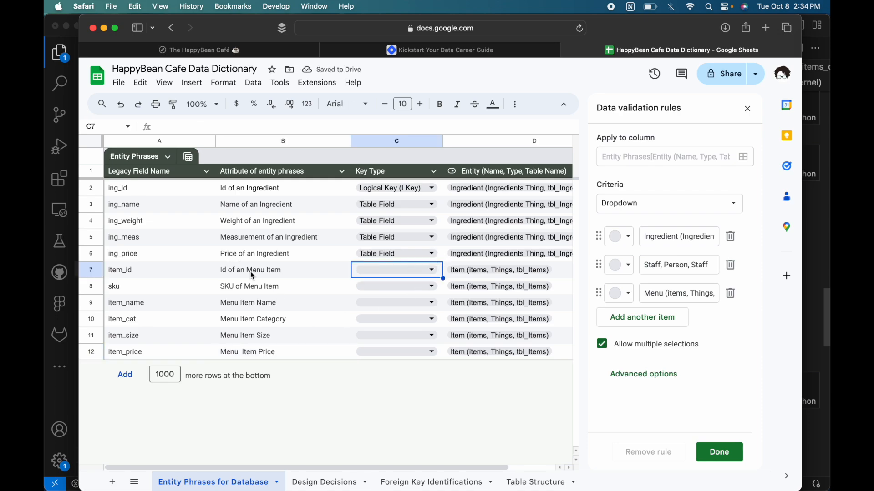
In the CoffeeShop spreadsheet in Numbers, compare the items sheet's item_id with the identifier columns on the recipes, orders and inventory sheets.
key("ctrl+Up")
left_click(426, 160)
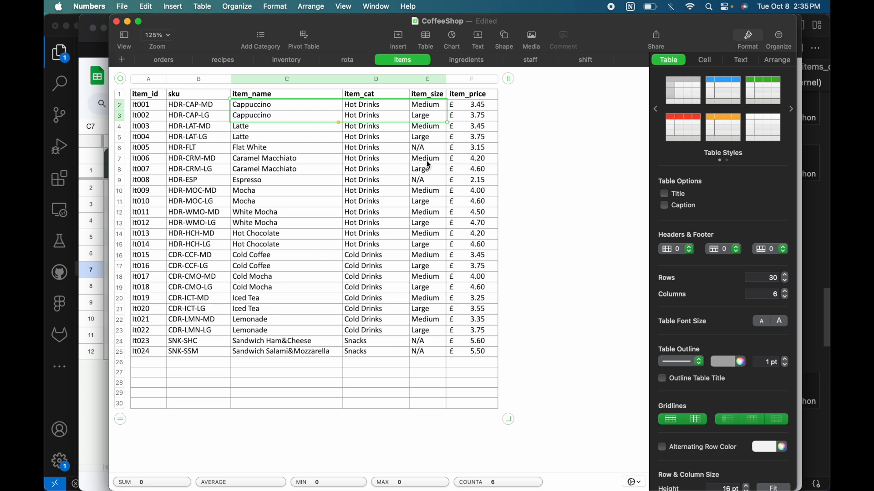
left_click(151, 107)
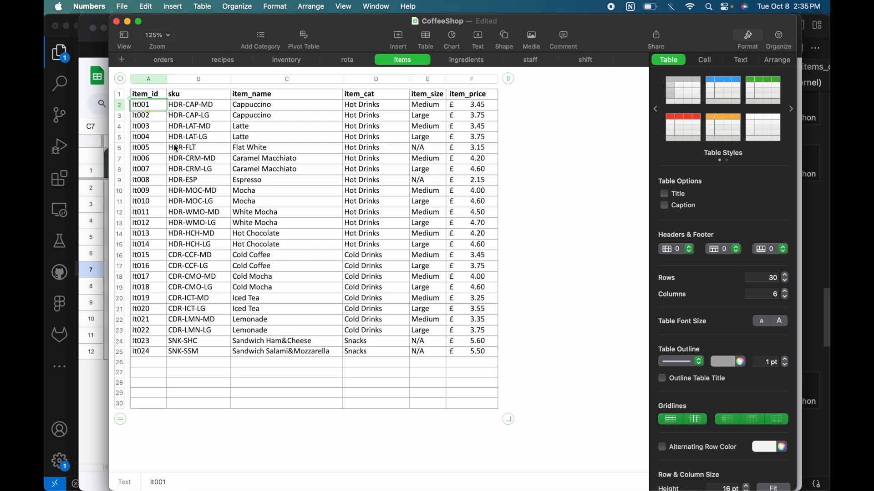
left_click(223, 60)
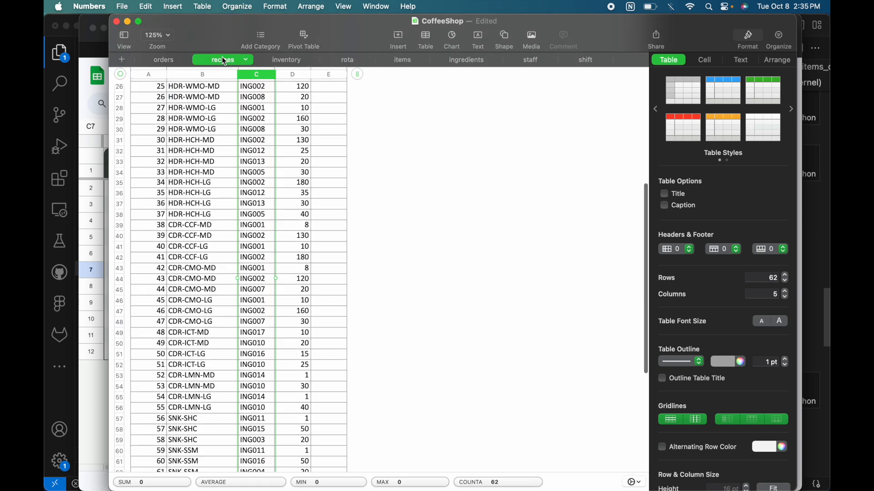
scroll(217, 129, "up", 5)
left_click(155, 60)
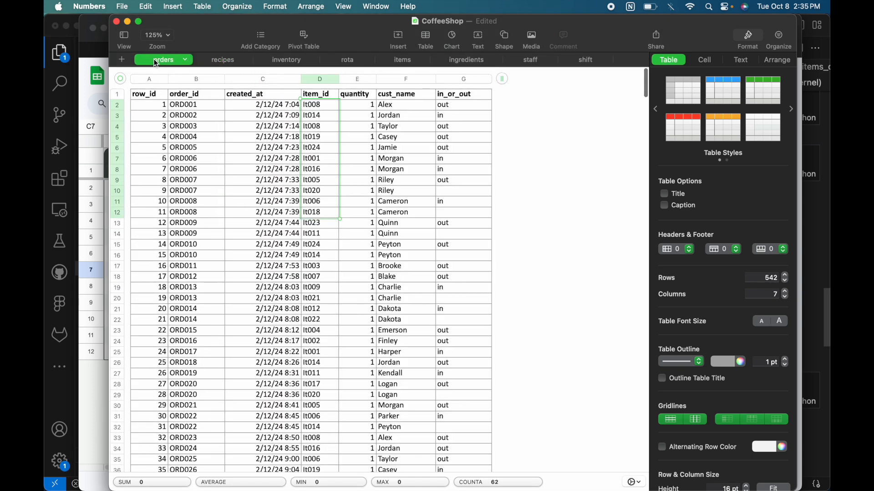
left_click(308, 58)
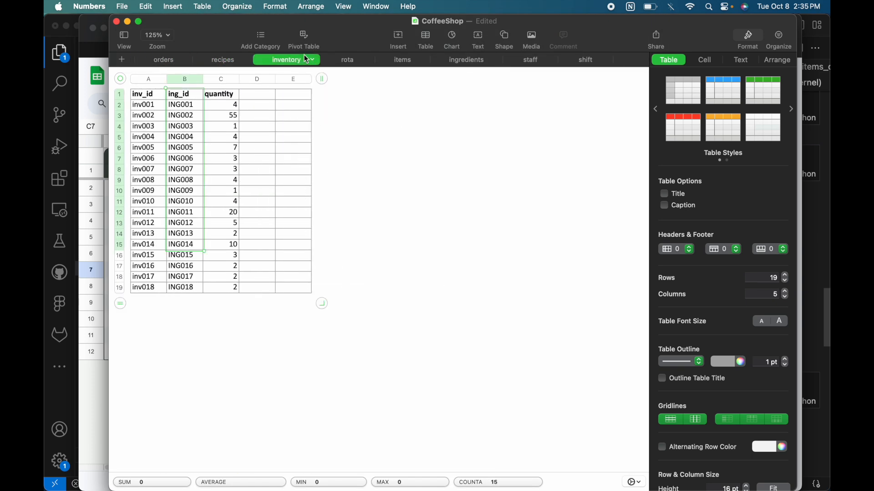
Look through the rota, ingredients, staff and shift sheets for columns related to item_id, returning to the items sheet.
left_click(369, 59)
left_click(340, 62)
left_click(366, 137)
left_click(360, 60)
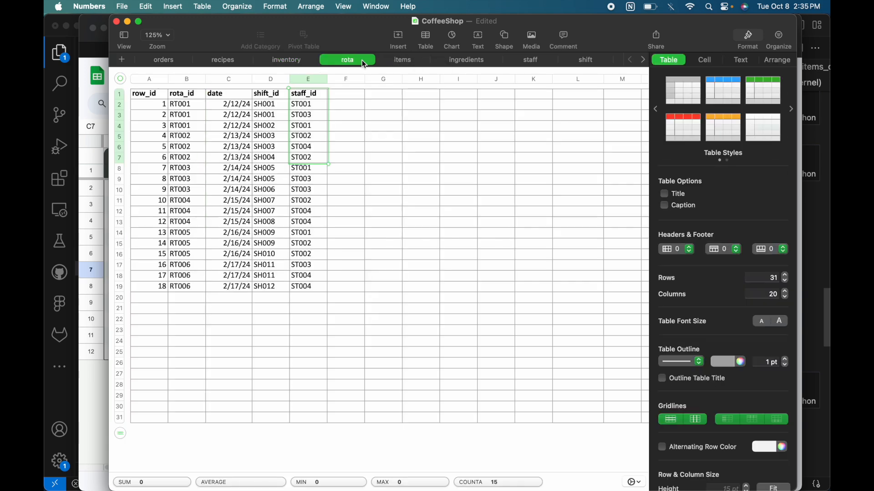
left_click(401, 63)
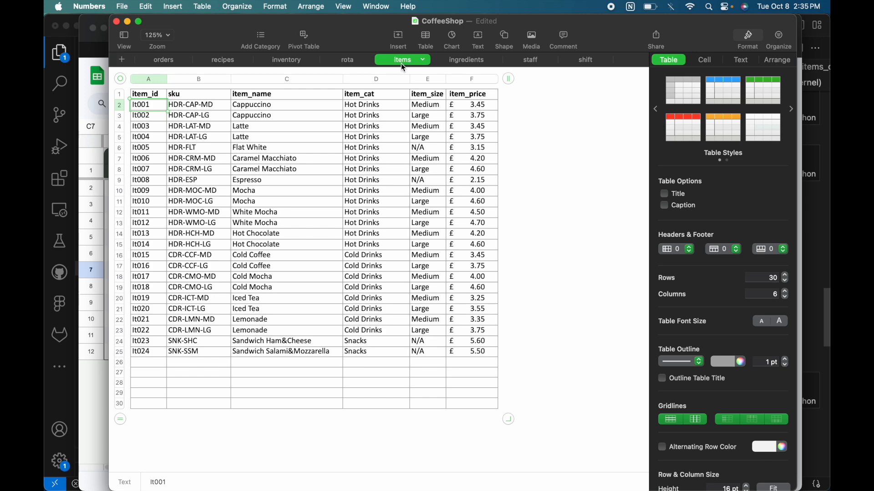
left_click(467, 63)
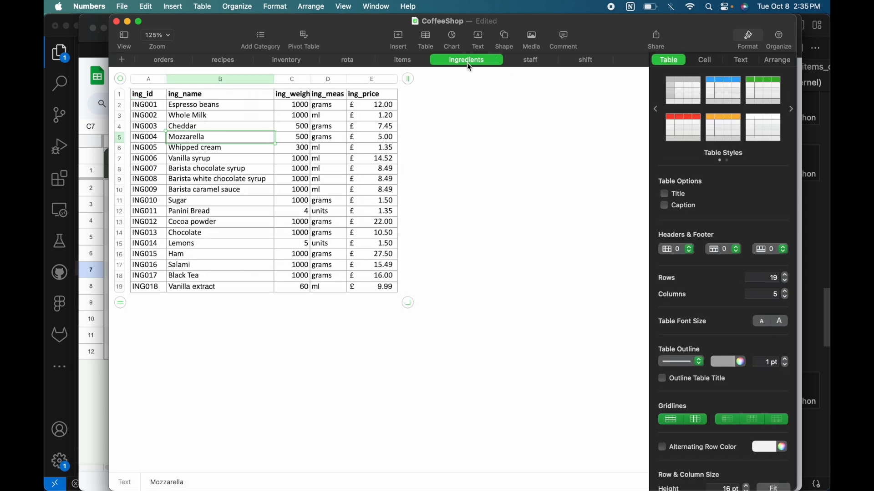
left_click(531, 61)
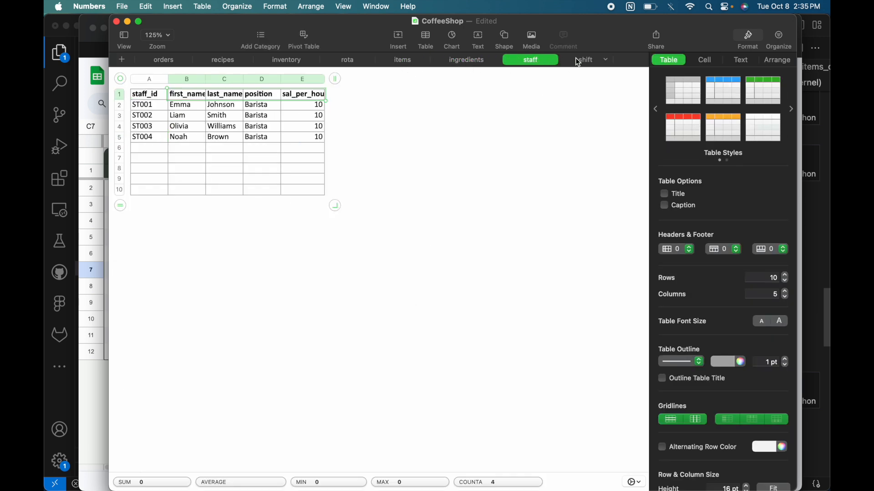
left_click(578, 62)
left_click(396, 64)
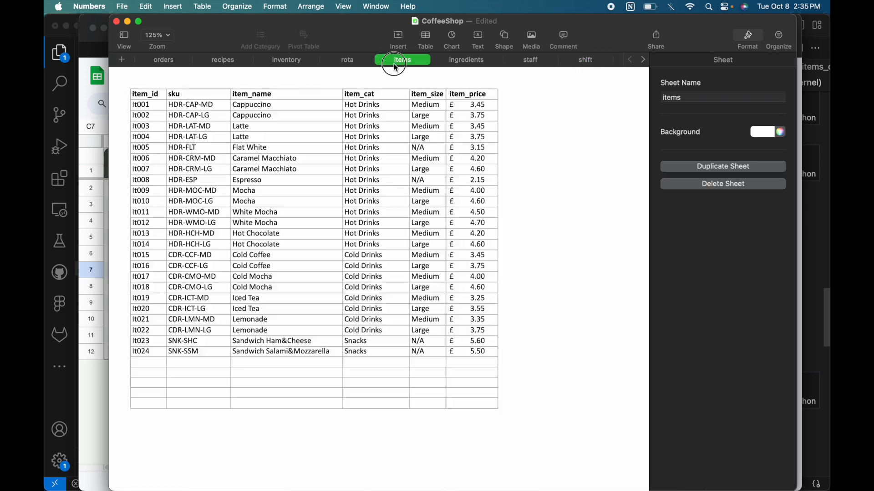
In the Google Sheets data dictionary, set the key type of item_id to Physical Key (PKey) and of sku to Logical Key (LKey).
left_click(86, 381)
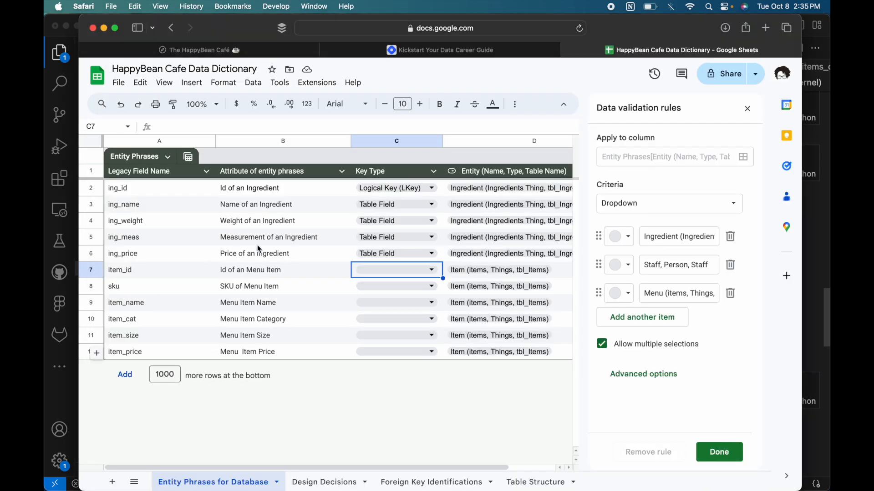
left_click(432, 269)
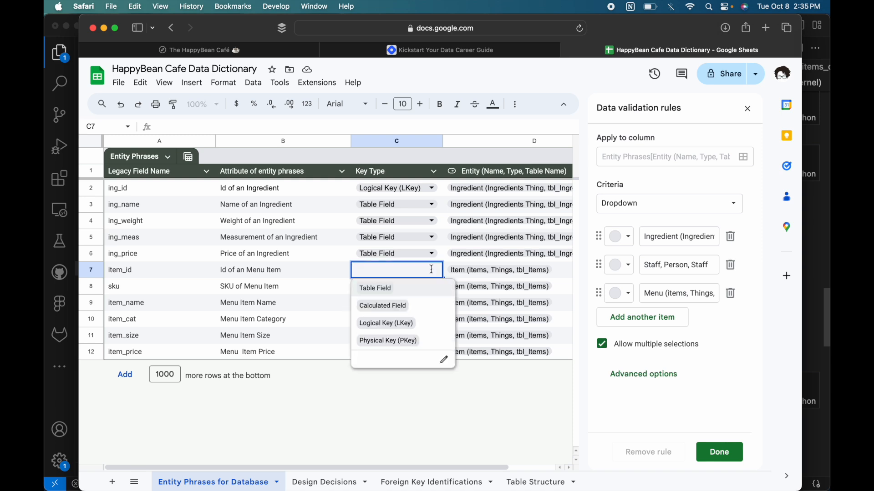
left_click(388, 340)
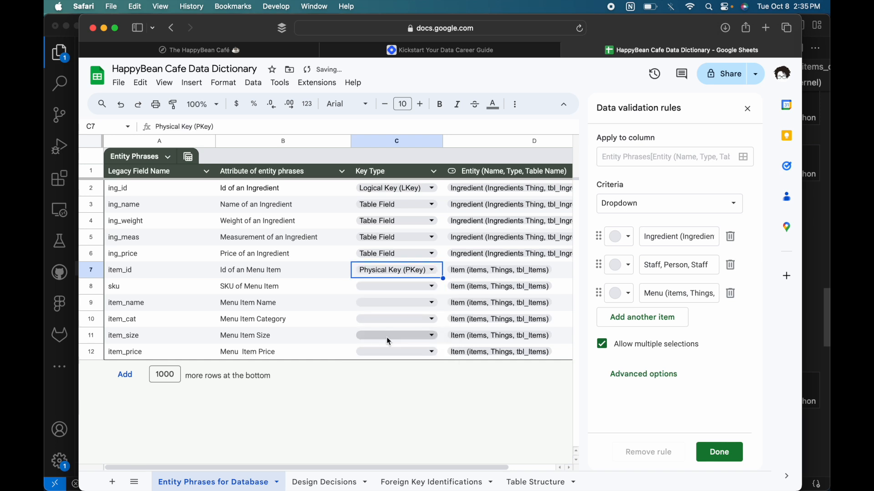
left_click(426, 287)
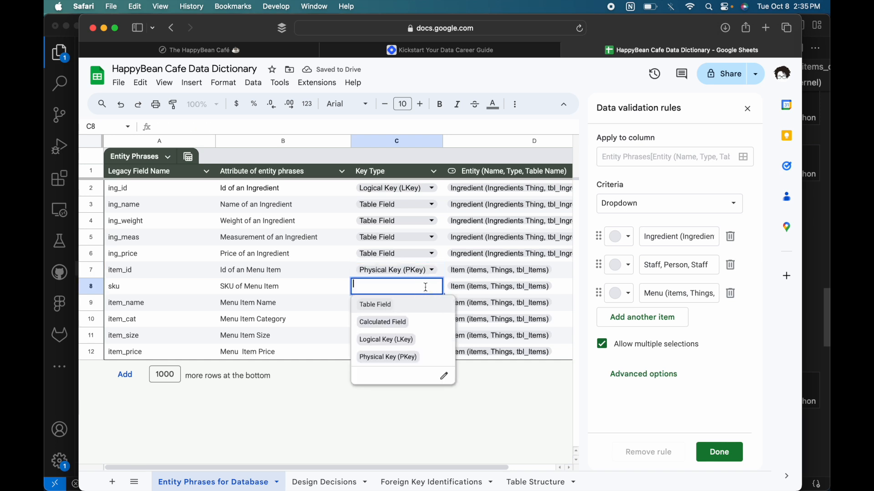
left_click(388, 341)
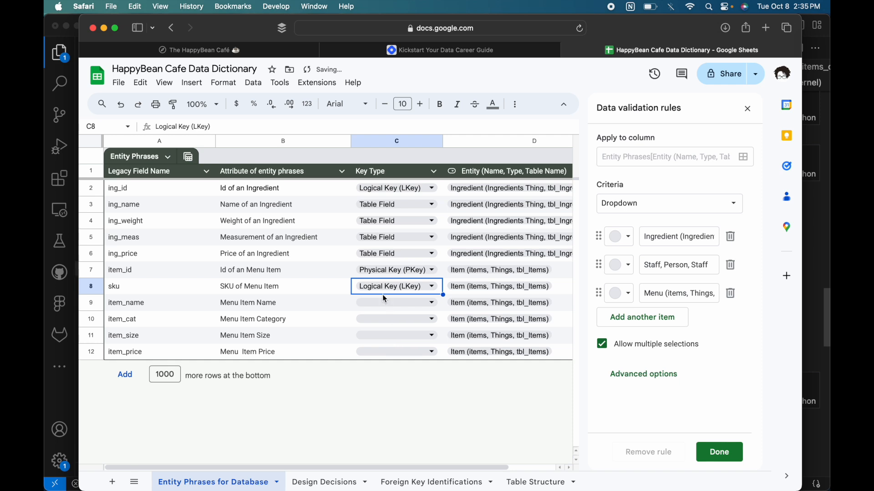
left_click(257, 293)
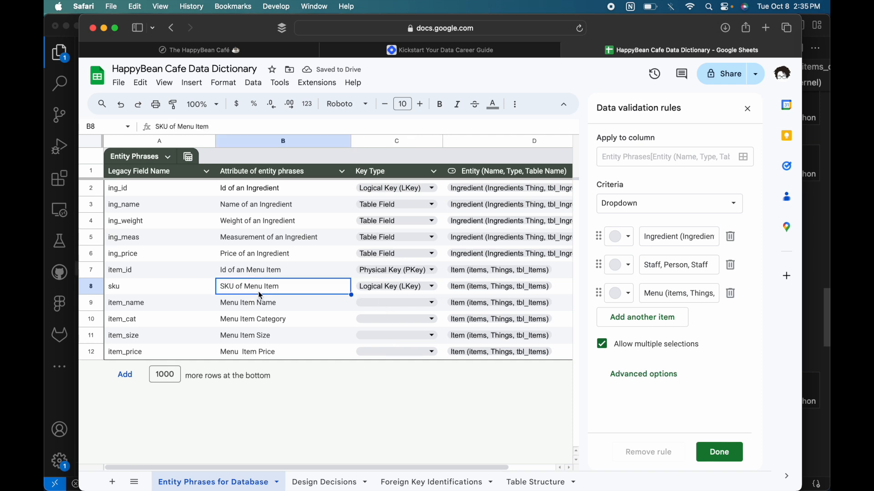
Set the key type of item_name, item_cat, item_size and item_price to Table Field.
left_click(386, 304)
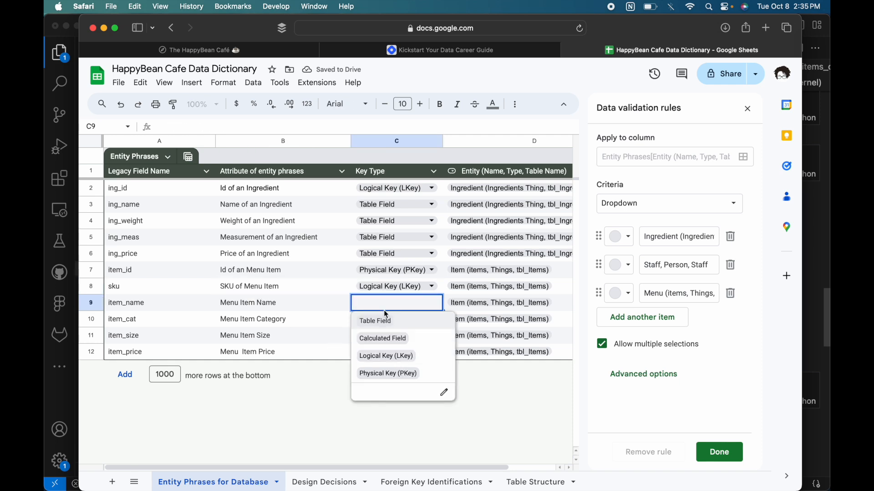
left_click(378, 321)
left_click(391, 321)
left_click(392, 338)
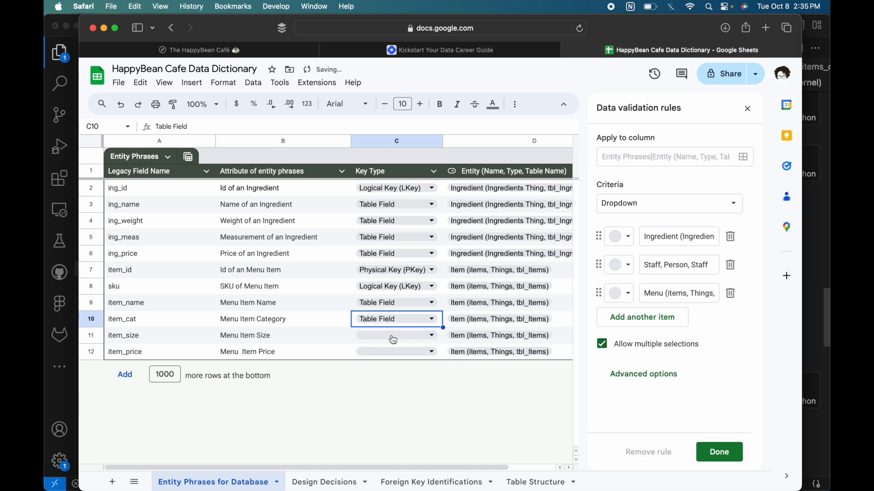
left_click(393, 340)
left_click(382, 353)
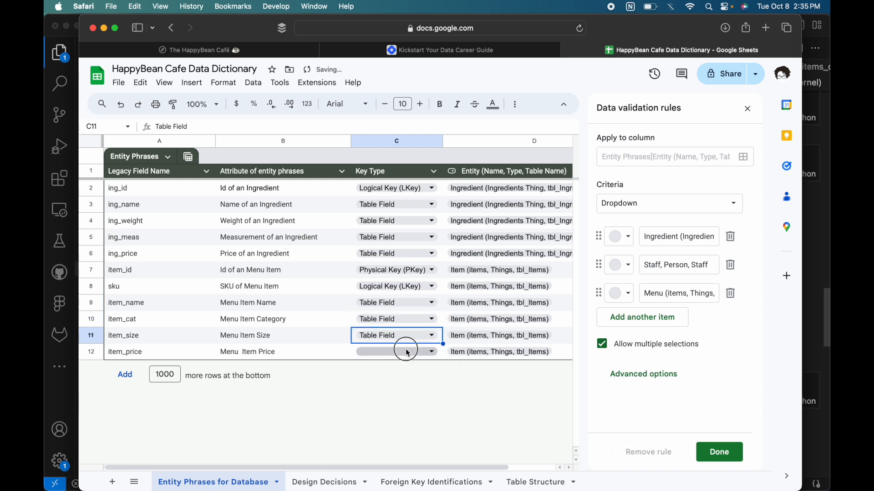
left_click(408, 352)
left_click(391, 368)
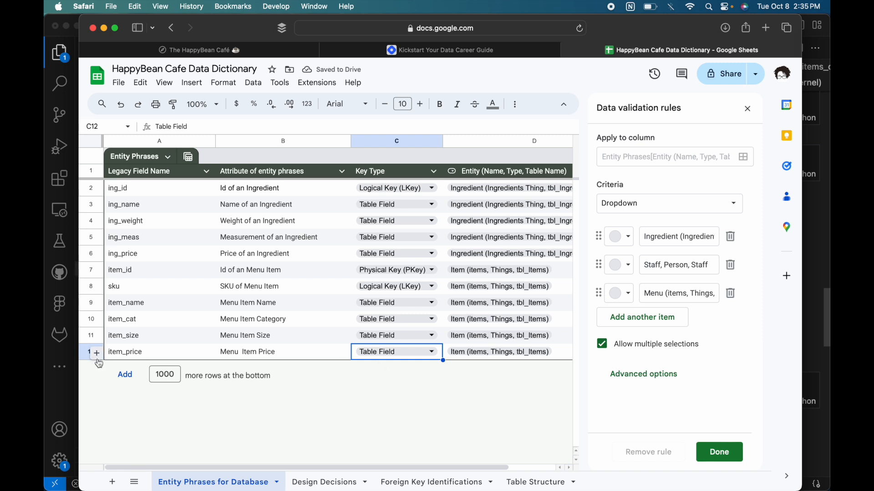
Review the items sheet in Numbers once more and return to the data dictionary.
key("ctrl+Up")
left_click(361, 188)
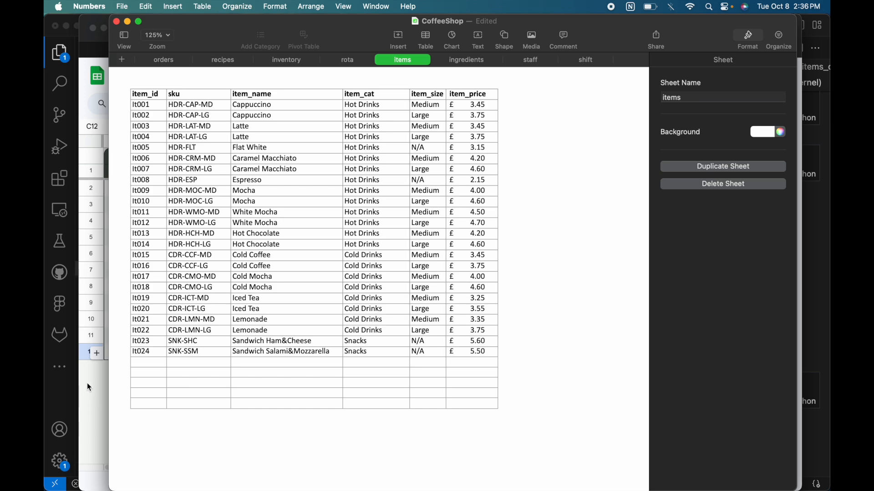
key("super+Tab")
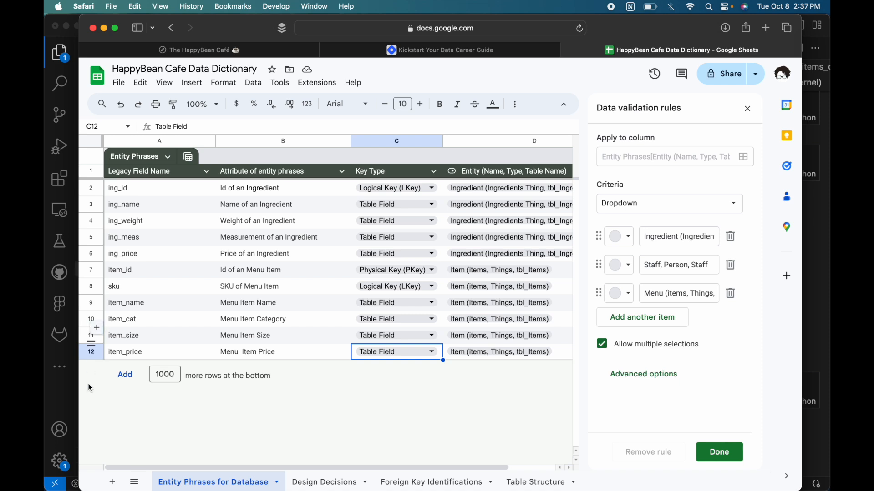
double_click(168, 378)
In the CoffeeShop_DataClean.ipynb notebook in VS Code, change items_data.head(10) to items_data.tail(10) and run the cell.
left_click(73, 382)
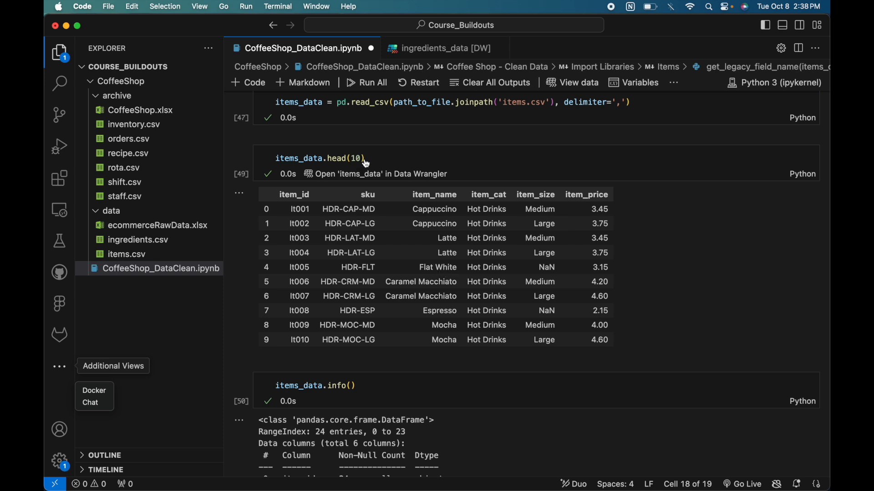
left_click(337, 162)
double_click(338, 162)
key("BackSpace")
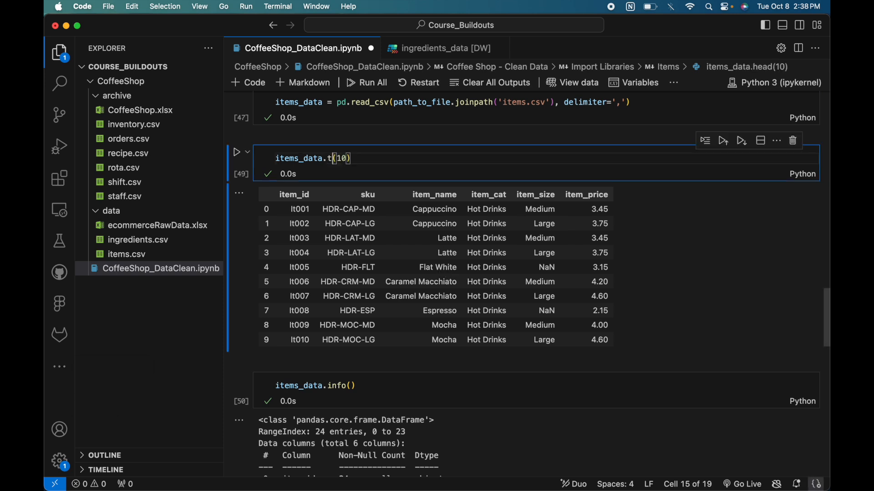
type("tail")
key("shift+Return")
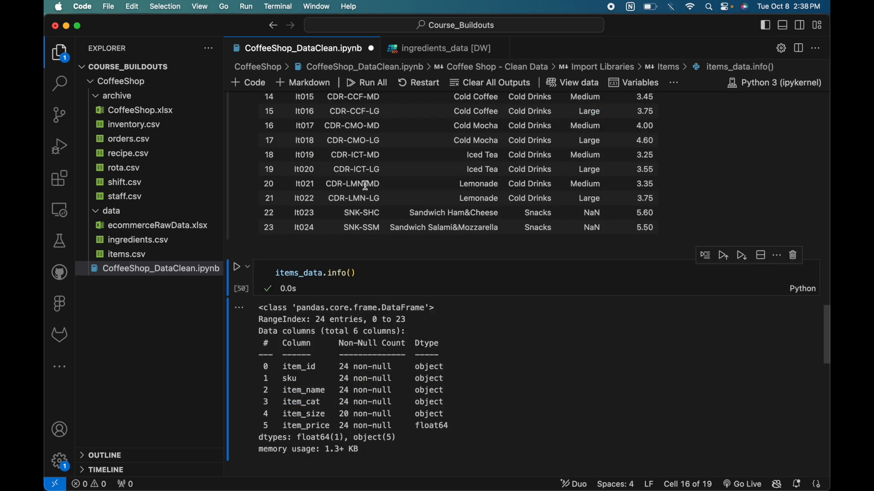
Examine the prefixes and size suffixes of the sku values in the items_data.tail(10) output.
scroll(370, 196, "up", 2)
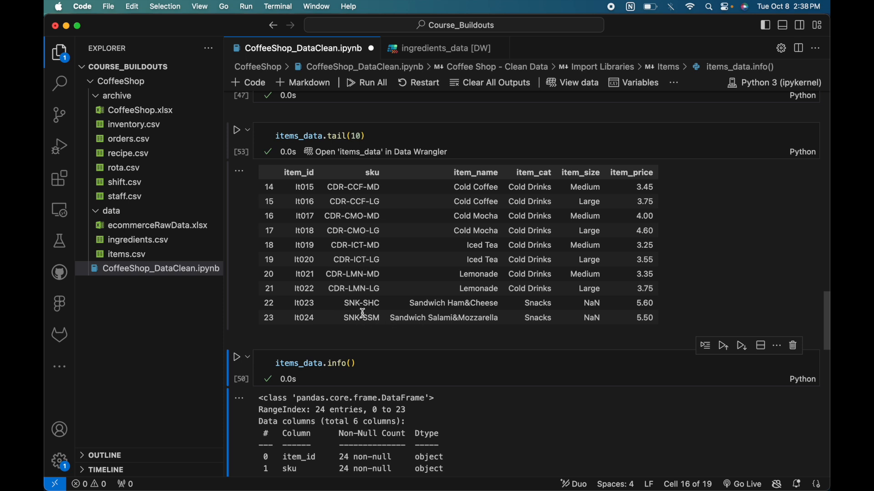
left_click(347, 302)
left_click_drag(347, 301, 416, 303)
left_click(364, 299)
left_click_drag(359, 304, 343, 308)
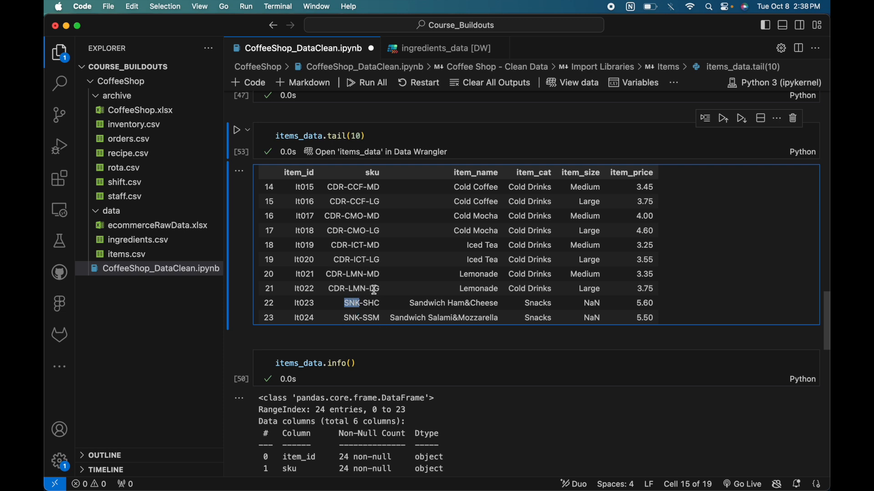
mouse_move(366, 274)
left_mouse_down()
mouse_move(380, 283)
mouse_move(375, 276)
left_mouse_up()
scroll(369, 306, "up", 1)
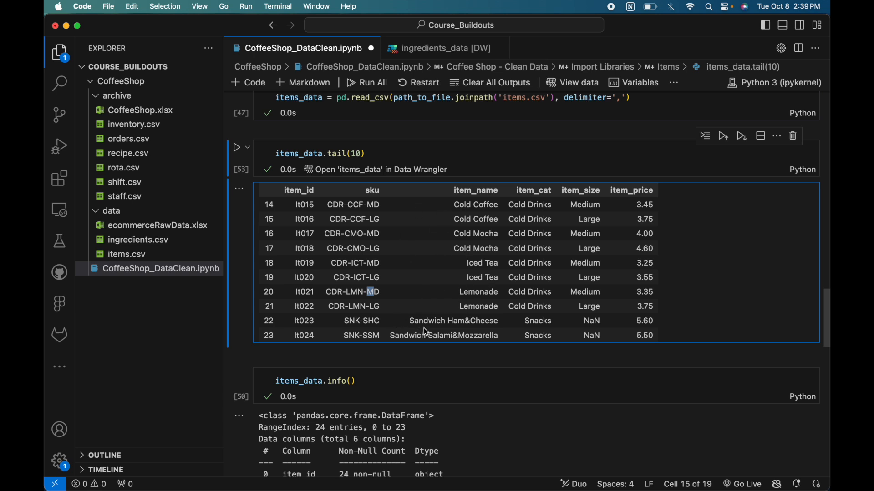
left_click(350, 288)
left_click_drag(326, 292, 381, 293)
On the data dictionary's Design Decisions sheet in Google Sheets, enter the entity names Drink, Meal and Menu in cells A3 to A5.
key("ctrl+Up")
left_click(551, 146)
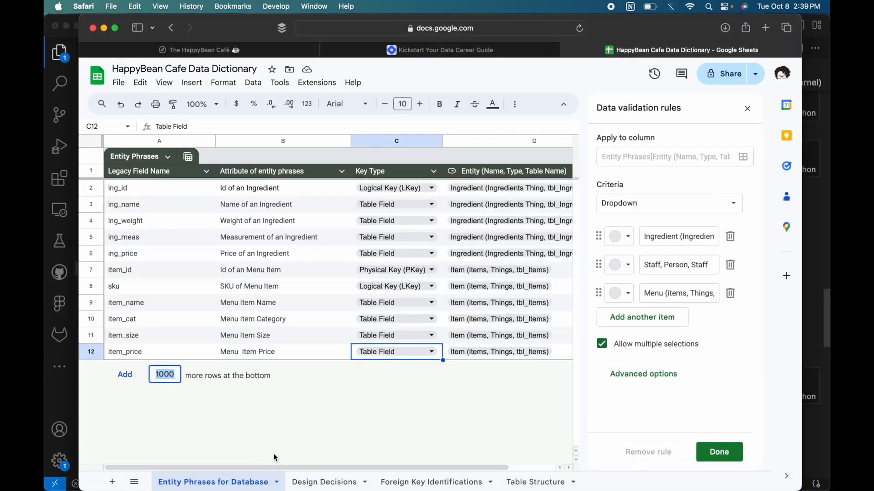
left_click(323, 482)
left_click(269, 210)
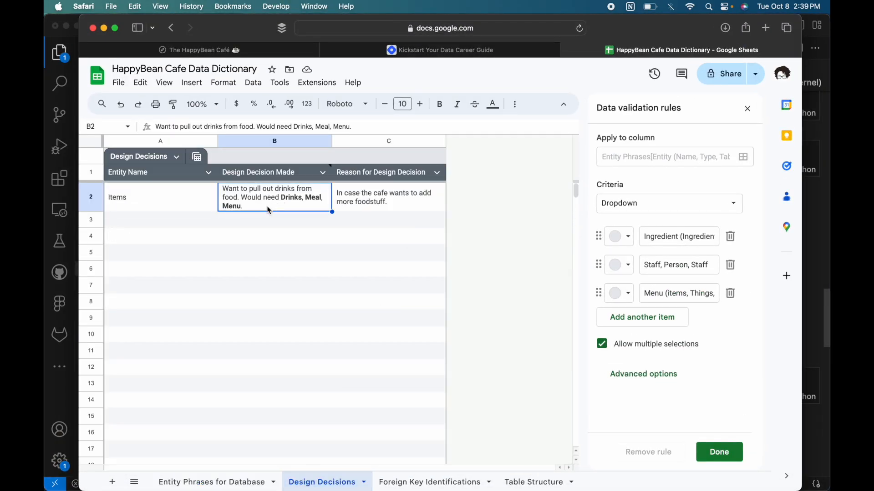
left_click(249, 233)
left_click(172, 210)
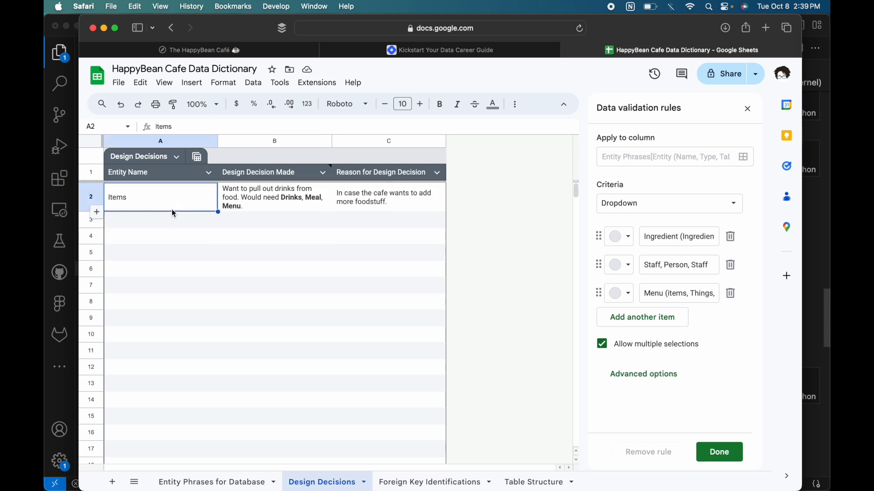
left_click(166, 221)
type("Drinks")
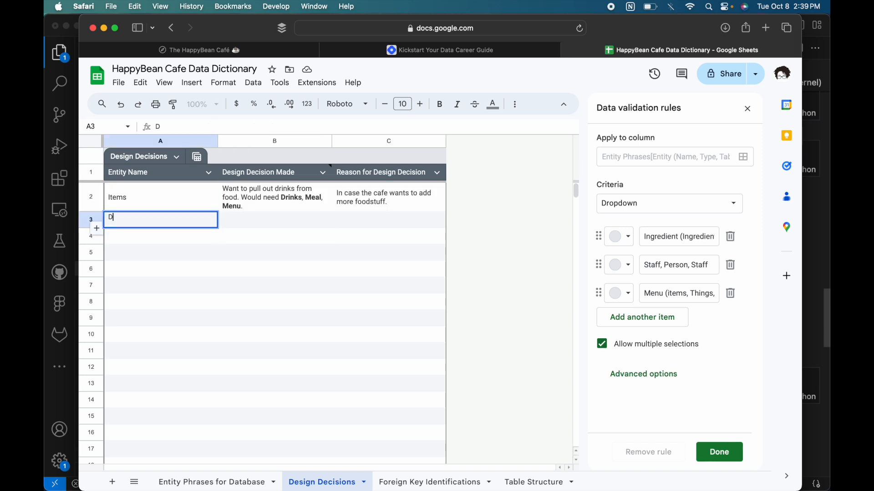
key("BackSpace")
left_click(138, 244)
type("Meal")
key("Return")
type("Menu")
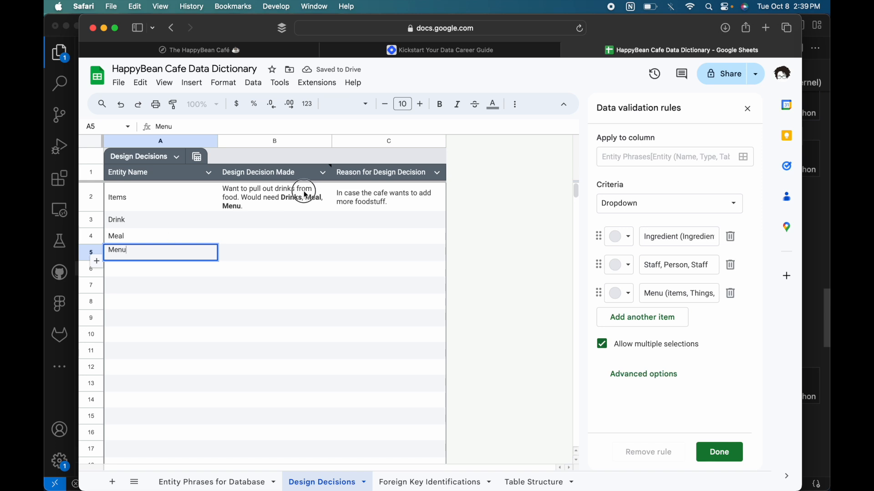
Enter "To pull out SKU prefix, so that each drink has one" as the design decision made for Drink.
left_click(305, 195)
left_click(230, 220)
double_click(231, 220)
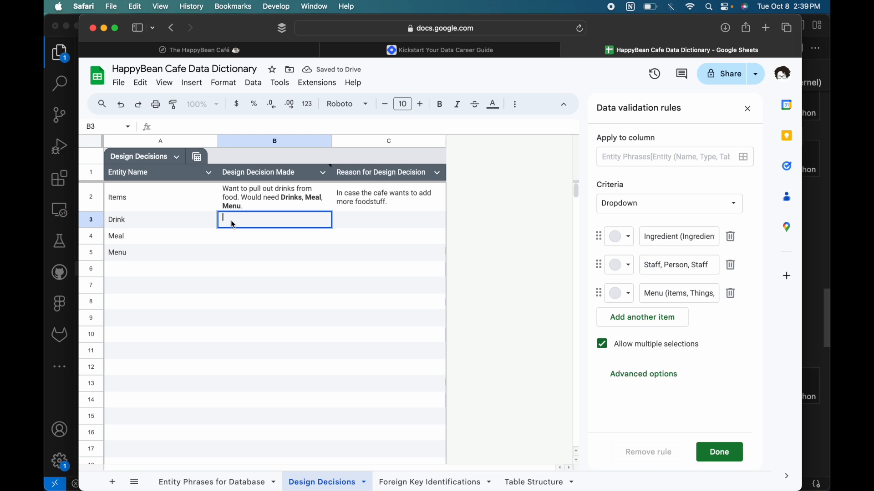
type("To pull out SK")
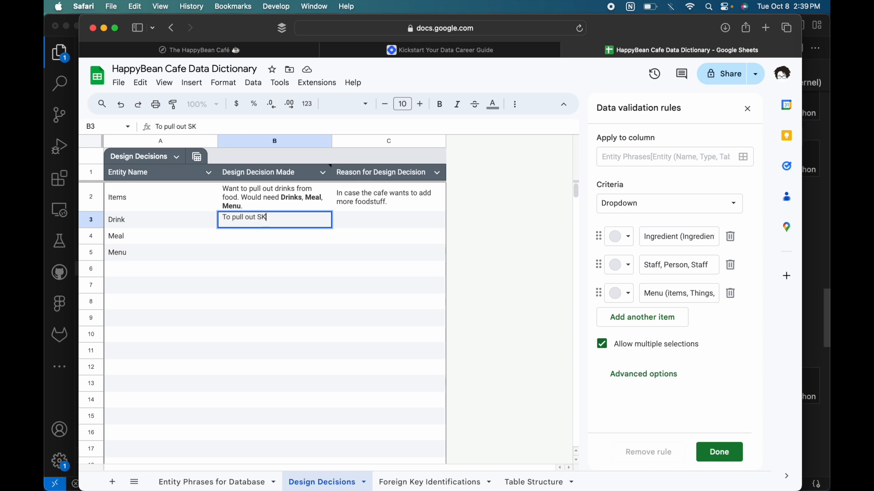
type("U prefix, so that ")
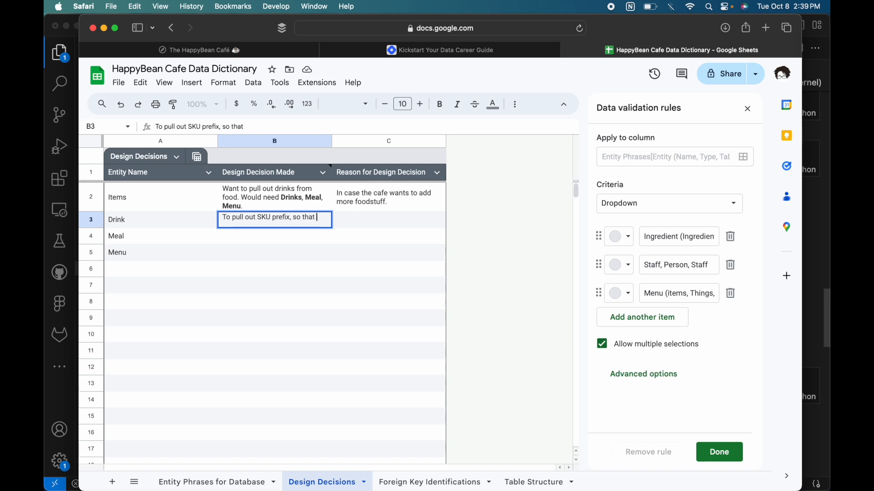
type("each drick")
key("BackSpace")
key("BackSpace")
type("nk has")
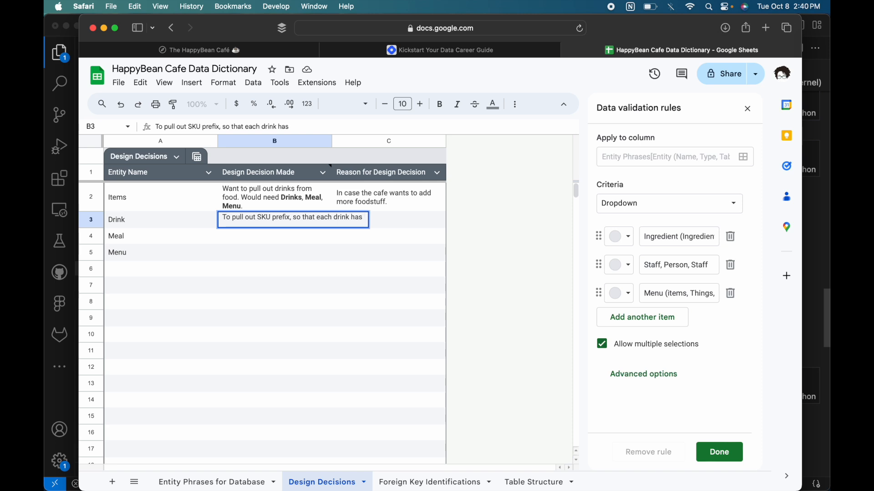
type(" one")
left_click(229, 262)
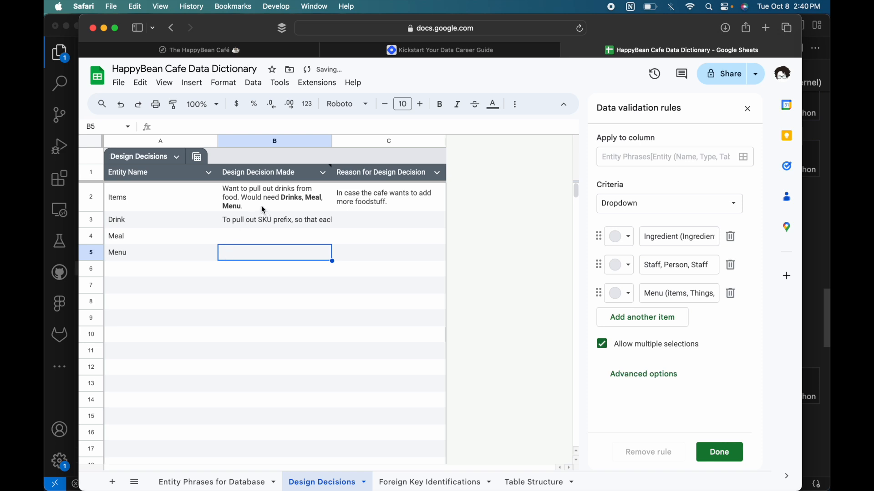
Change the entity name in cell A2 to "Items/ Menu" and clear the separate Menu entry in cell A5.
left_click(187, 196)
double_click(180, 200)
type("/ Menu")
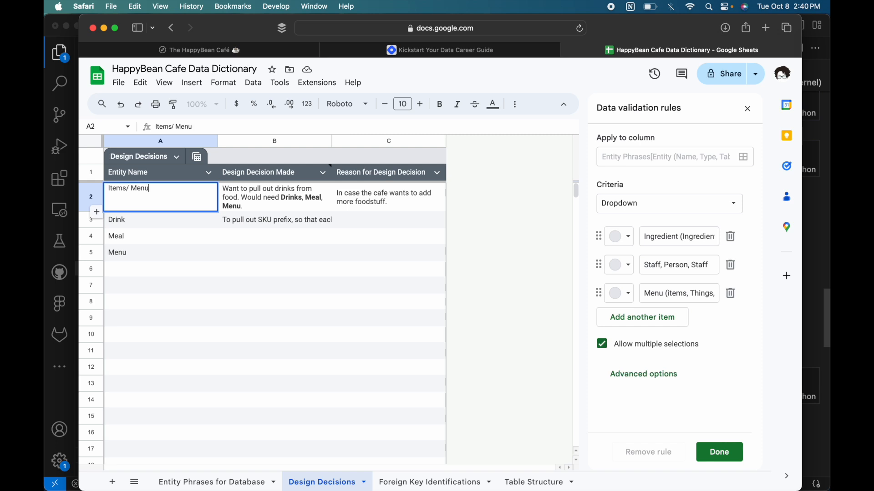
left_click(160, 249)
key("Delete")
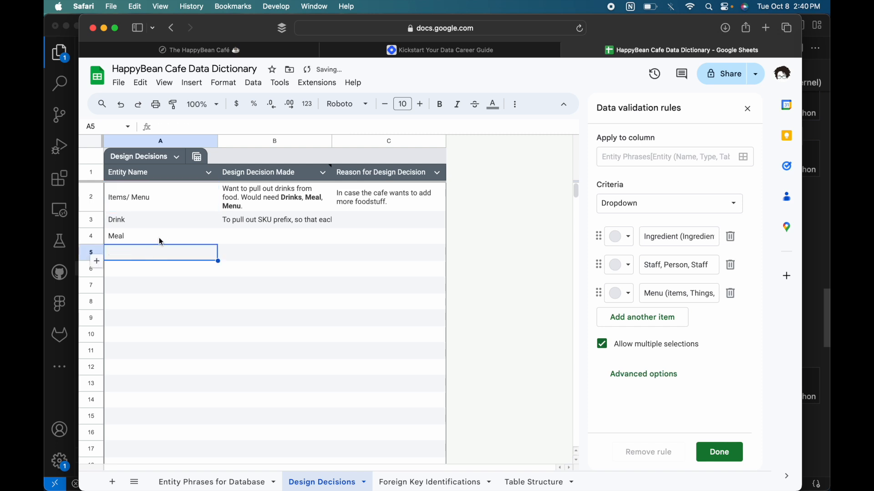
Append "In order to create Sku, need to add suffix, MD for medium, LG for large." to the Items/ Menu design decision.
left_click(258, 207)
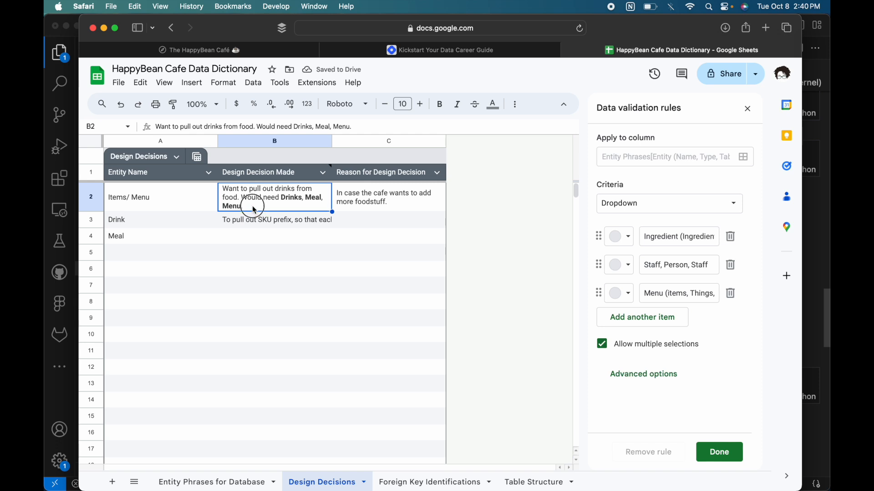
double_click(253, 209)
type("In")
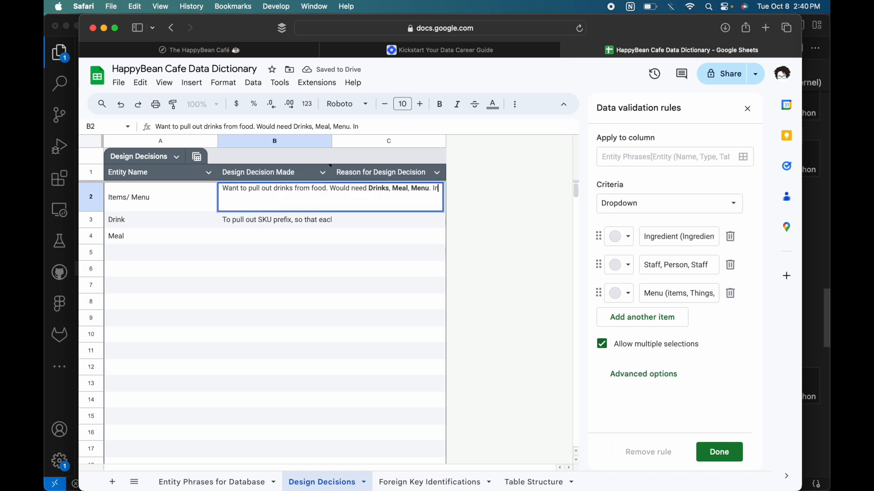
type(" order to")
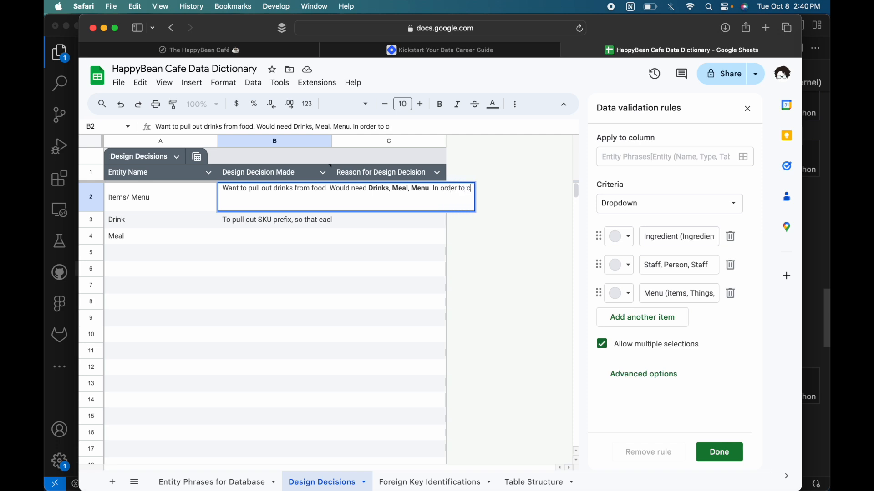
type(" create Sku")
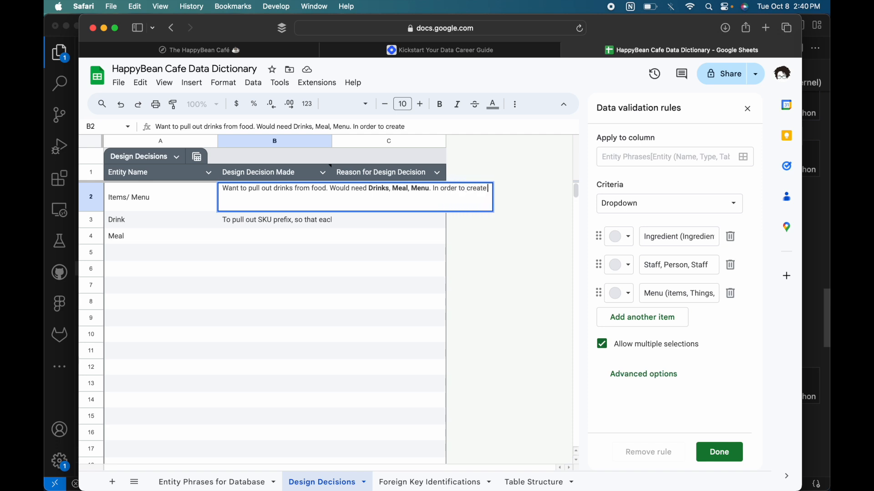
type(", n")
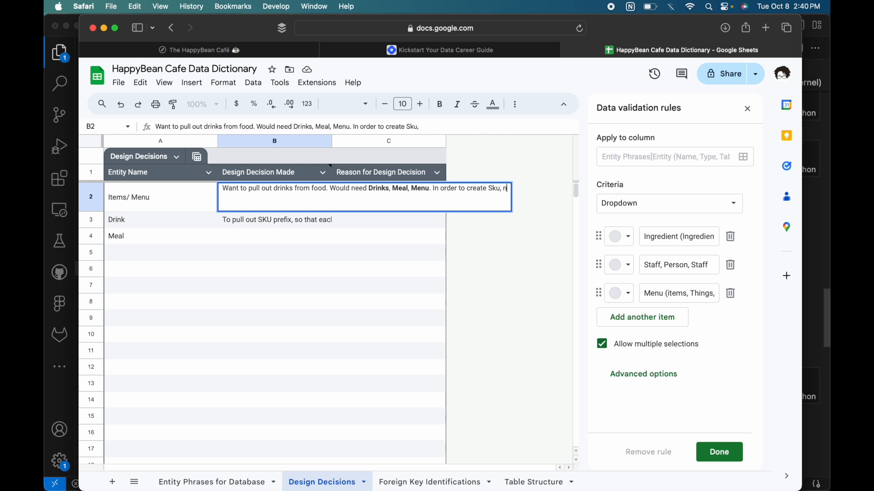
type("eed to add")
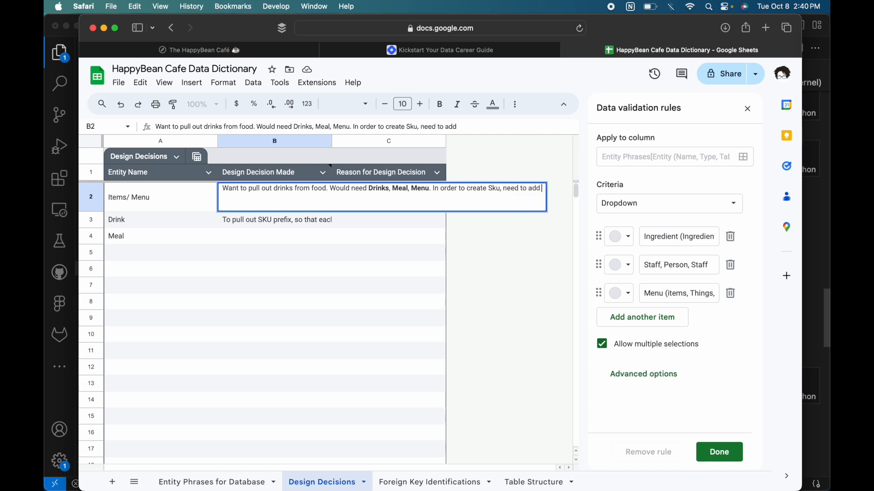
type(" su")
type("ffix")
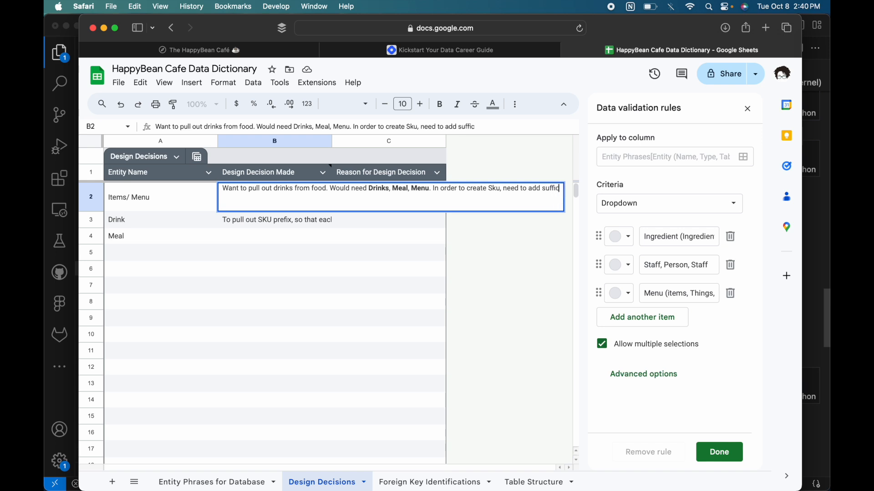
type(", MD for medium, LG for")
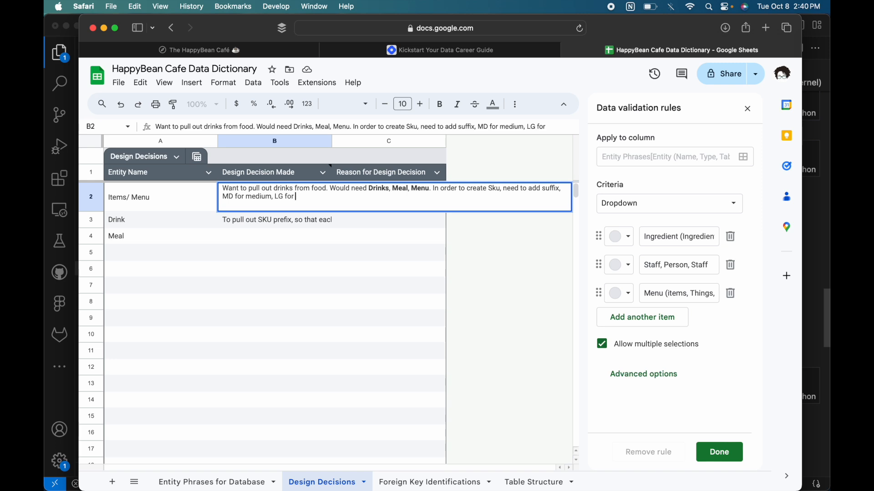
type(" large.")
Add "Recipe" as an entity name in cell A5, below Meal.
left_click_drag(211, 251, 172, 274)
left_click(172, 274)
type("Recipe")
key("Tab")
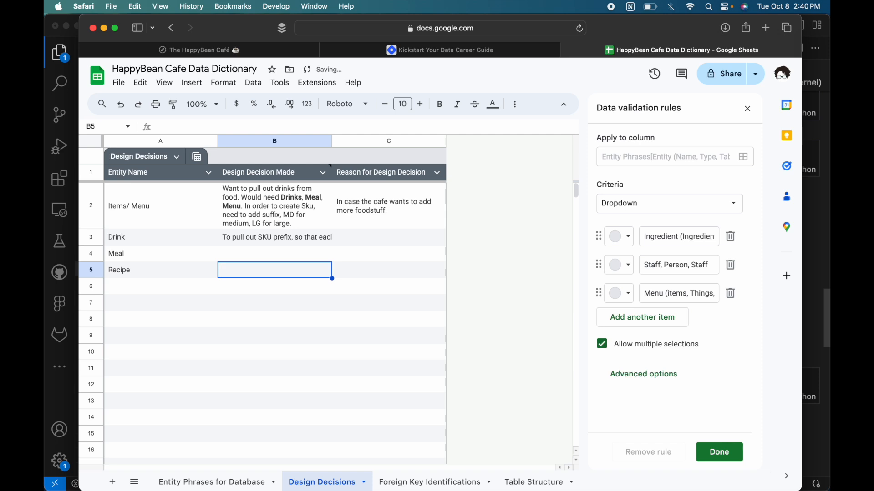
Enter "Need to check if the recipes are by size." as the design decision made for Recipe.
type("Need to check")
key("BackSpace")
type("ki")
type(" if the re")
type("cipes are by")
type(" s")
type("ize.")
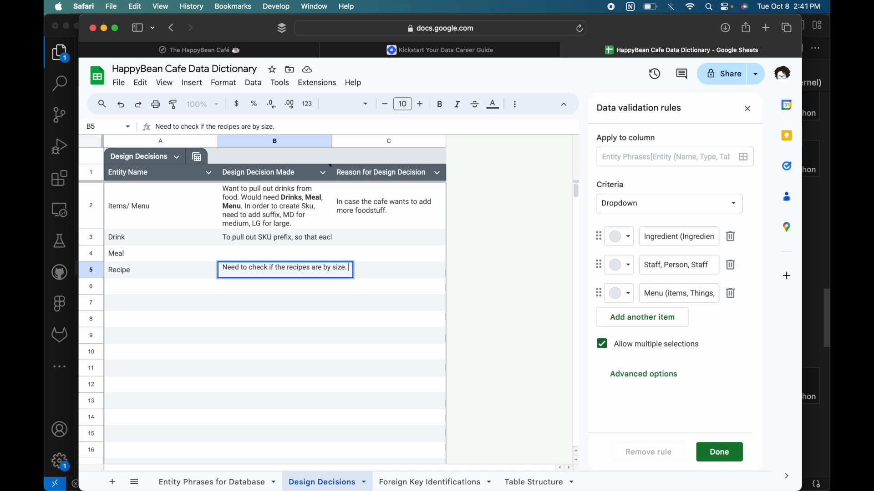
Check the snack SKUs in the VS Code items_data.tail(10) output, and enter "Pull out SKU prefixf" as the Meal design decision in Google Sheets.
left_click(61, 382)
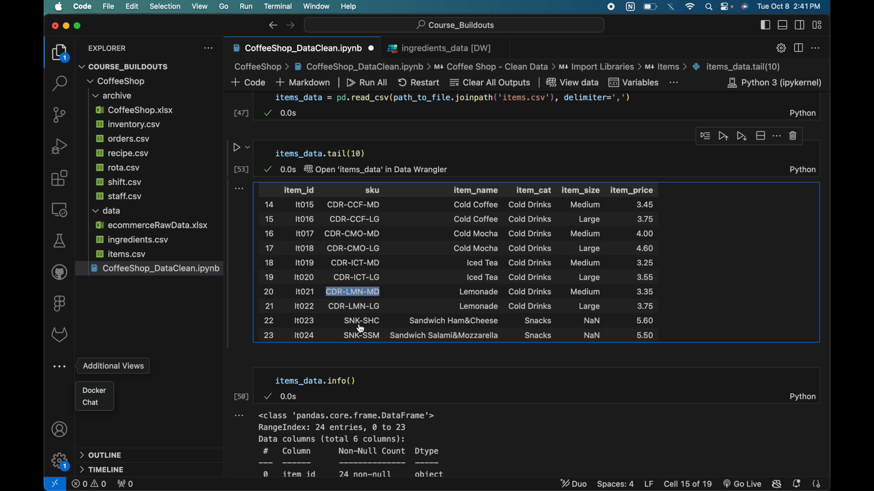
key("ctrl+Up")
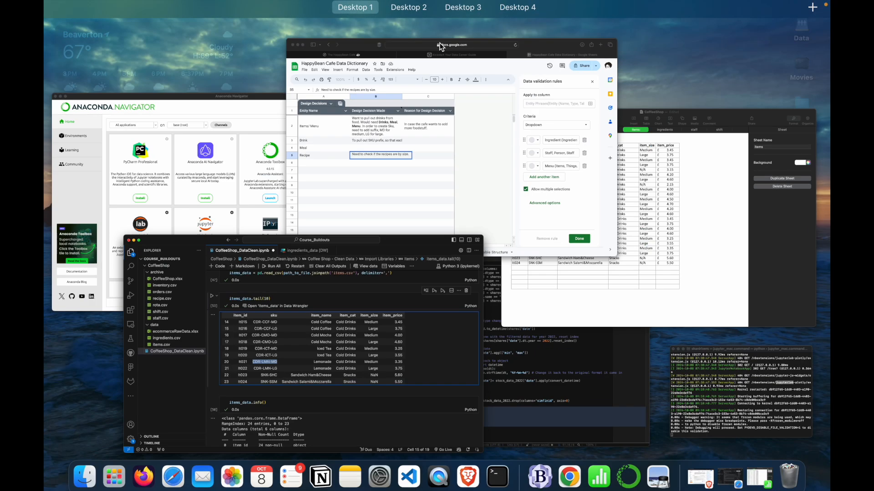
left_click(390, 156)
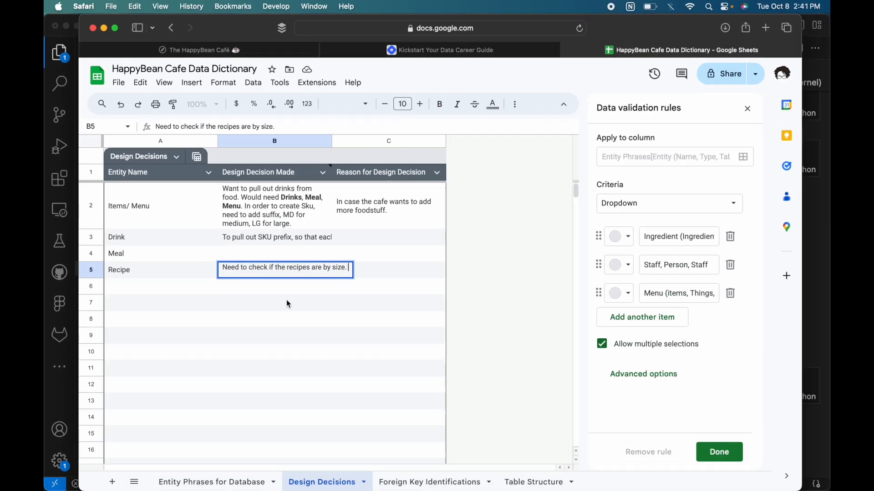
left_click(359, 277)
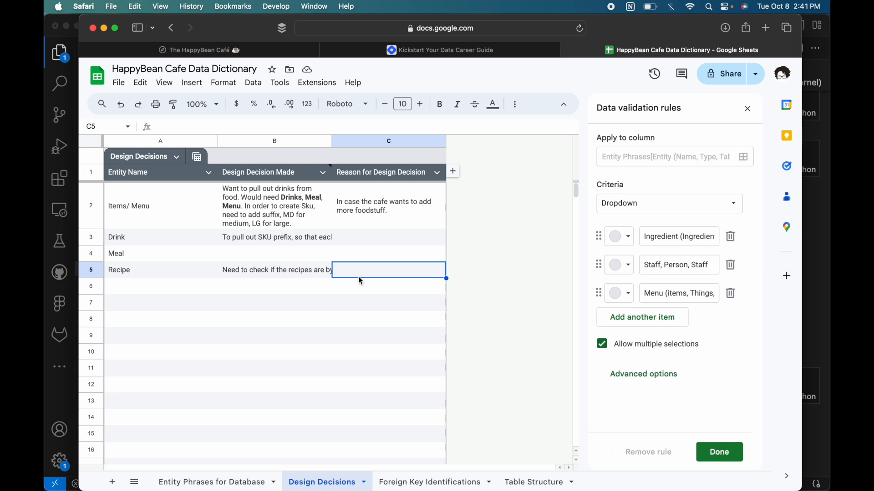
left_click(258, 252)
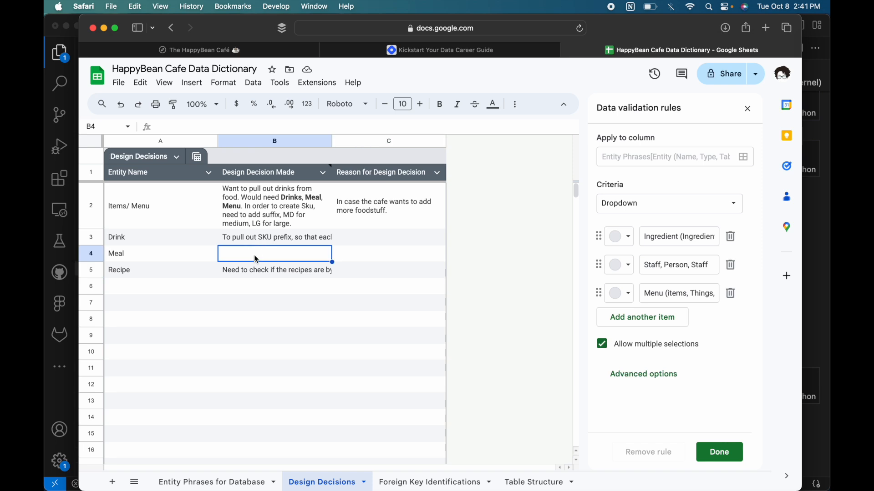
double_click(256, 258)
type("Pull out SKU")
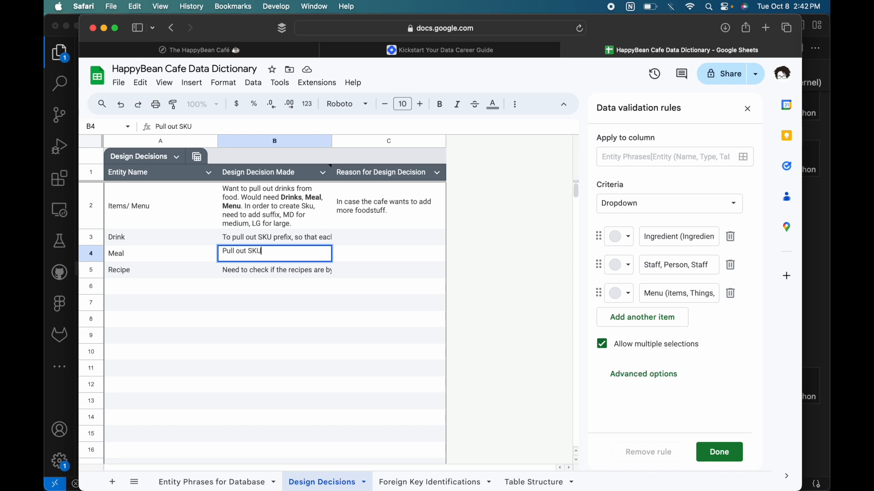
type(" prefixf")
left_click(372, 234)
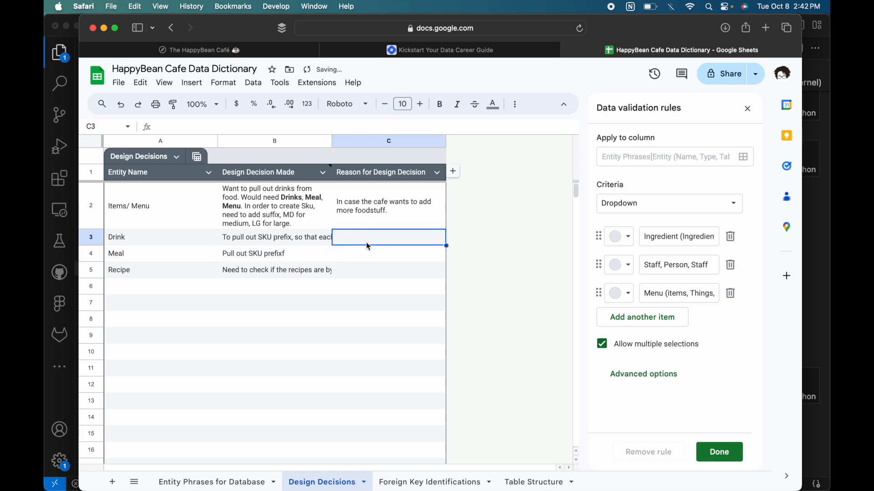
Enter "Is so that it easier to track" as the reason for the Drink design decision.
type("I")
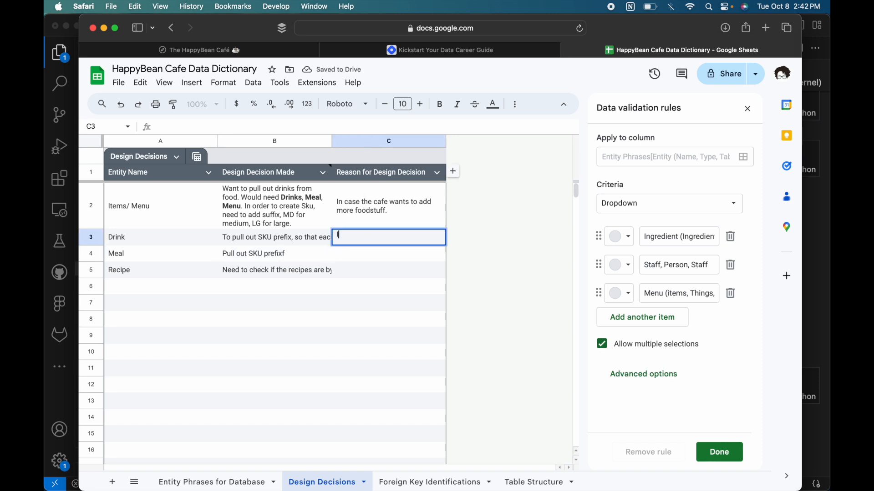
type("s so that it easier to ")
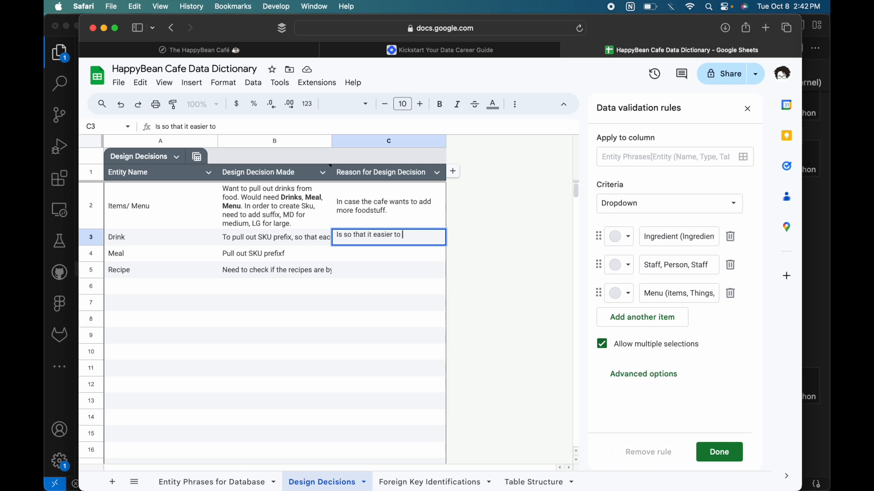
type("take")
key("BackSpace")
key("BackSpace")
key("BackSpace")
type("rak")
key("BackSpace")
type("ck")
Copy the Drink reason text into the reason for the Meal design decision in cell C4.
key("super+a")
left_click(425, 237)
key("super+a")
key("super+c")
left_click(400, 254)
key("super+v")
left_click(397, 274)
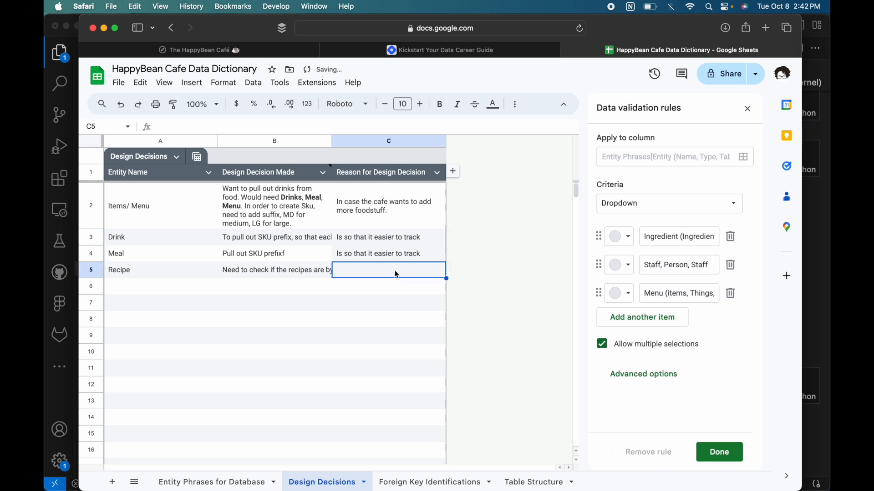
In the CoffeeShop workbook in Numbers, examine the size suffixes of the recipe_id values and the ingredient quantities on the recipes sheet.
double_click(368, 272)
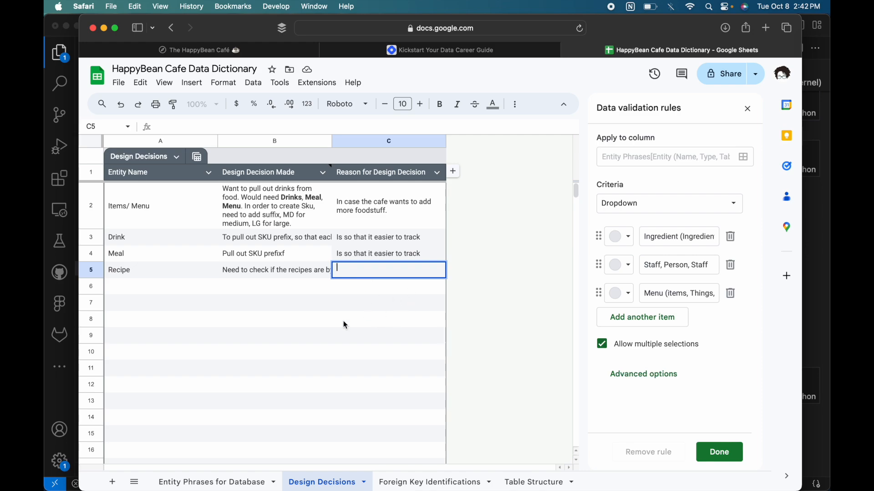
left_click(127, 252)
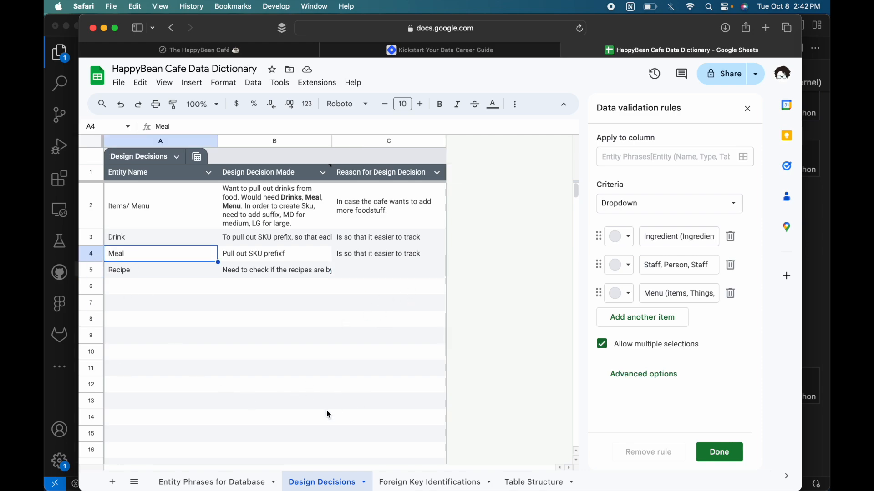
key("ctrl+Up")
left_click(468, 143)
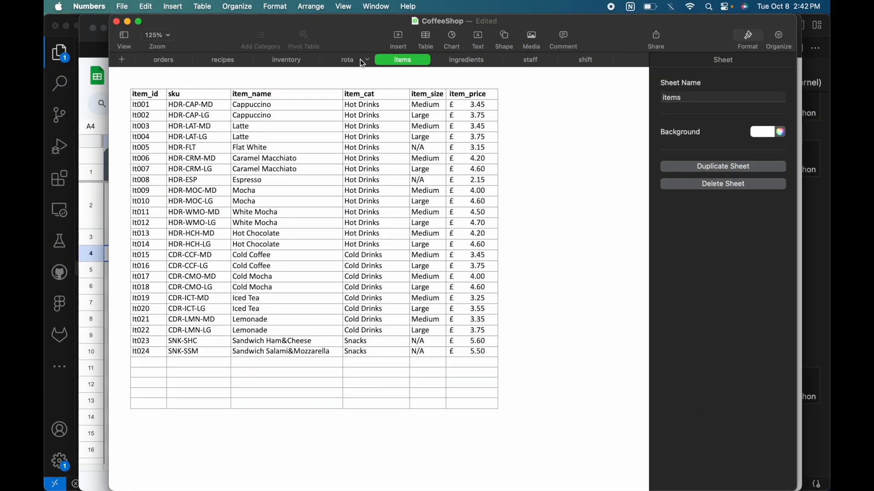
left_click(224, 60)
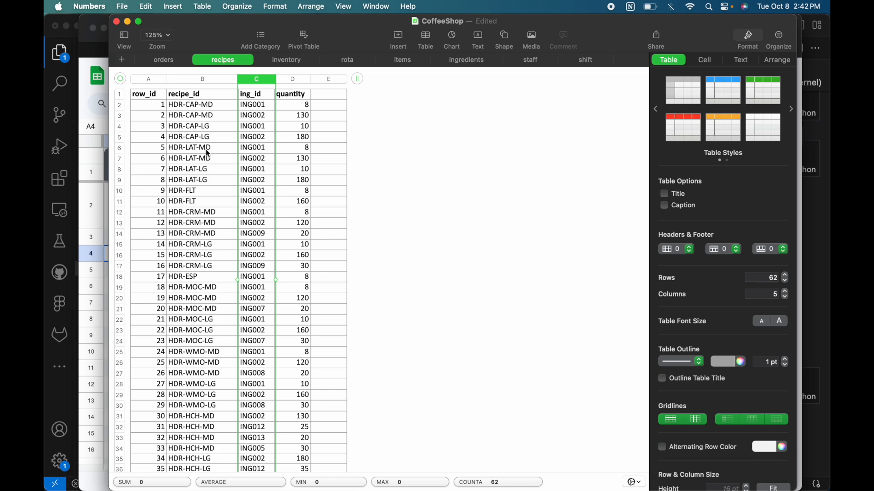
scroll(229, 299, "down", 1)
scroll(227, 294, "down", 5)
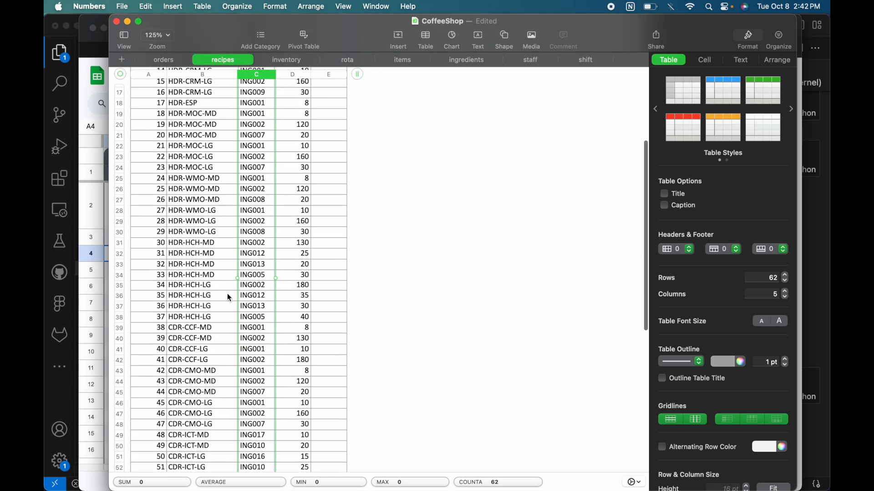
left_click(213, 275)
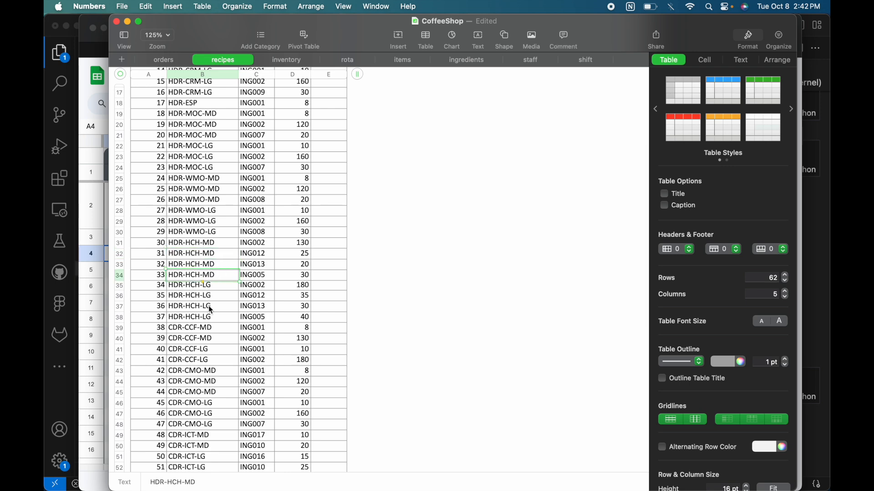
scroll(209, 345, "down", 1)
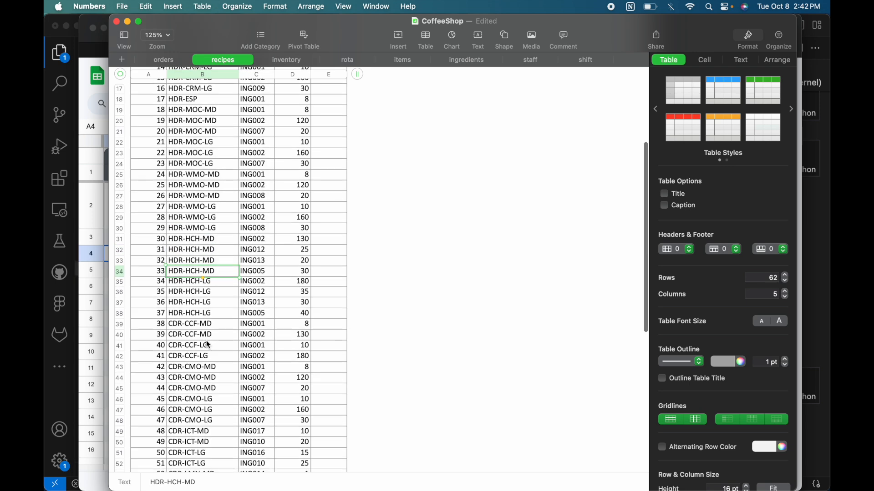
scroll(209, 345, "down", 5)
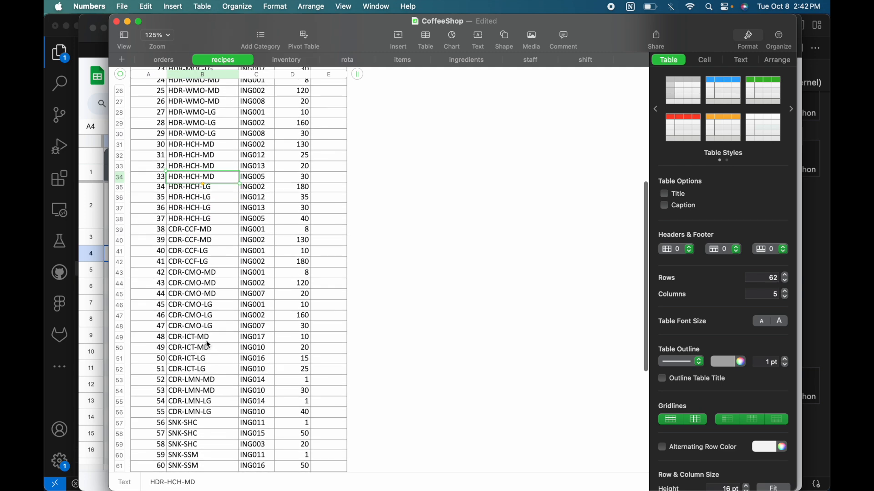
Back in Google Sheets, replace the Recipe design decision with "Recipes look off of menu sku for needed quantity".
left_click(91, 318)
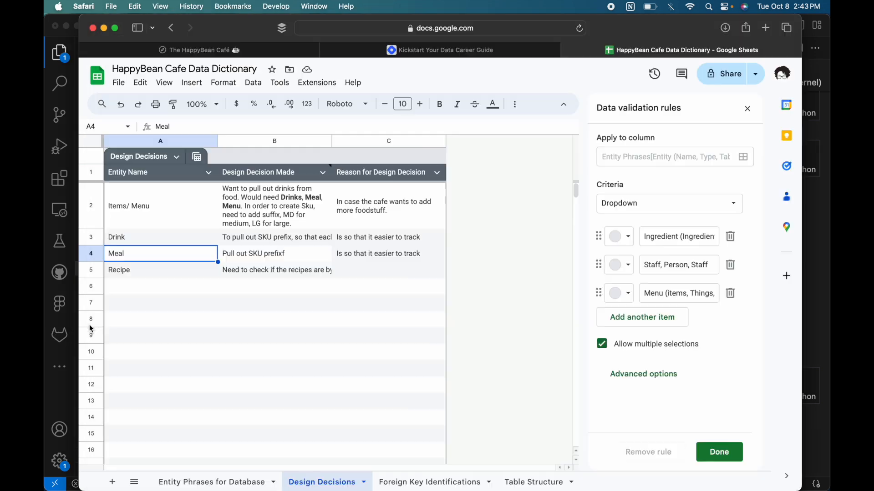
left_click(318, 273)
double_click(316, 273)
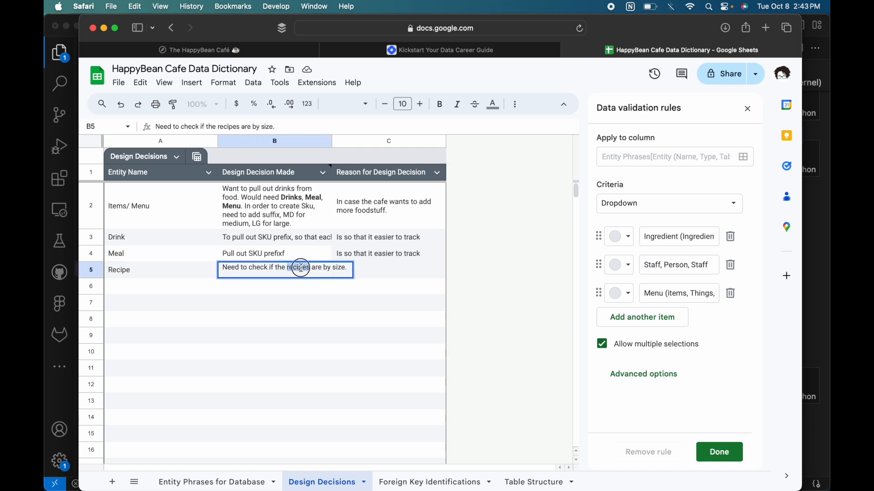
triple_click(301, 268)
type("Recips")
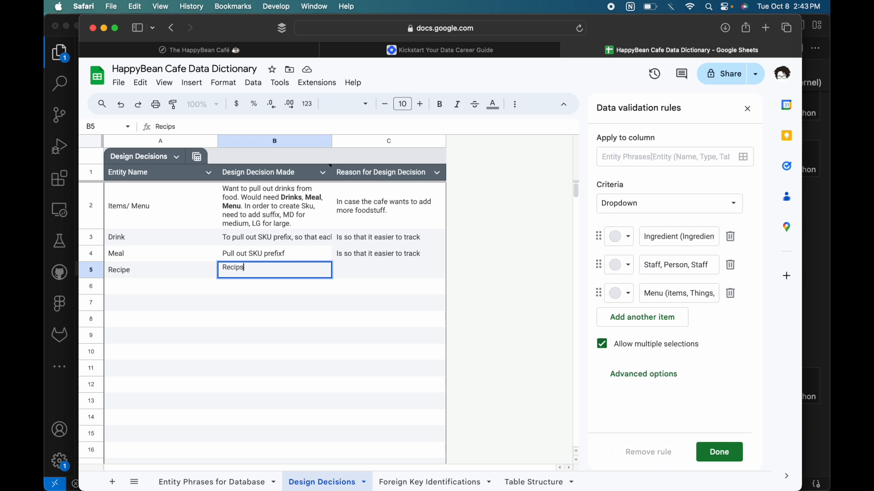
key("BackSpace")
type("es look off of men")
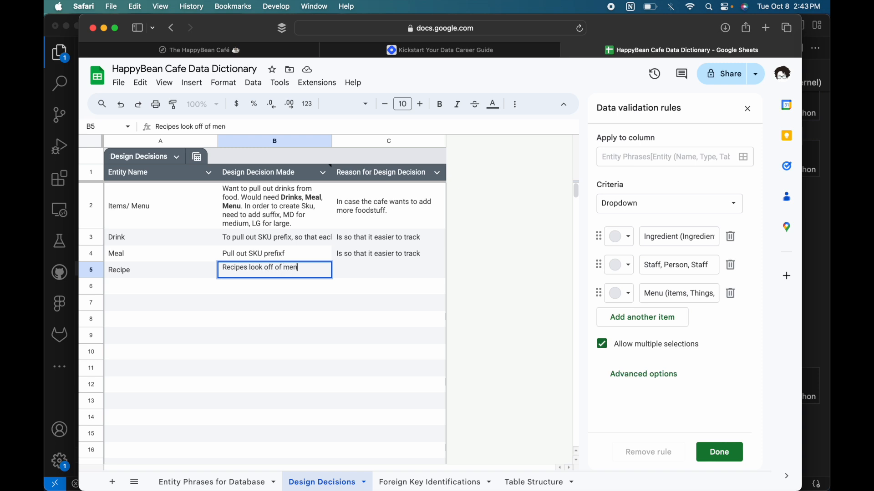
type("u sku for ")
type("si")
key("BackSpace")
key("BackSpace")
type("needed")
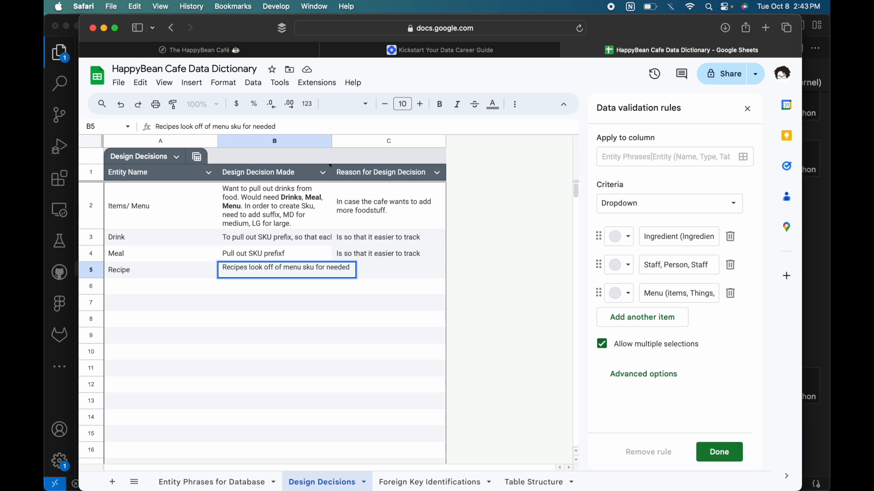
type(" quantity")
left_click(299, 289)
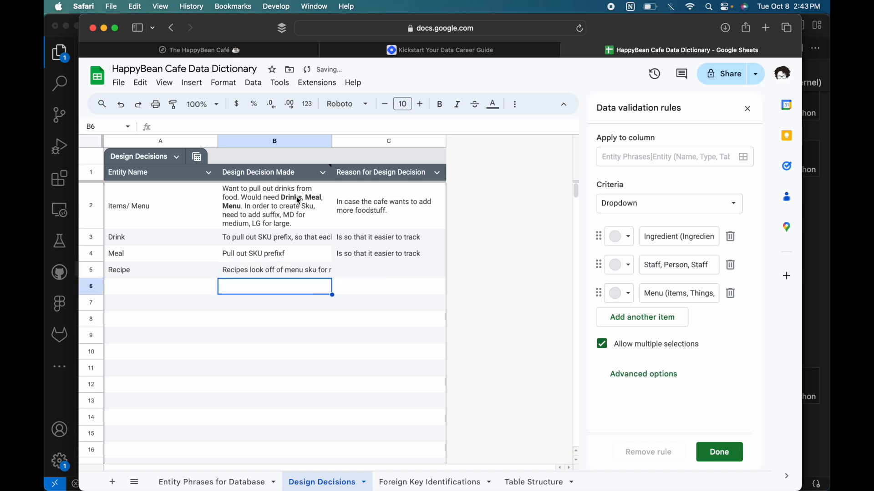
On the Entity Phrases for Database sheet, add 10 more rows at the bottom of the Entity Phrases table.
left_click(215, 484)
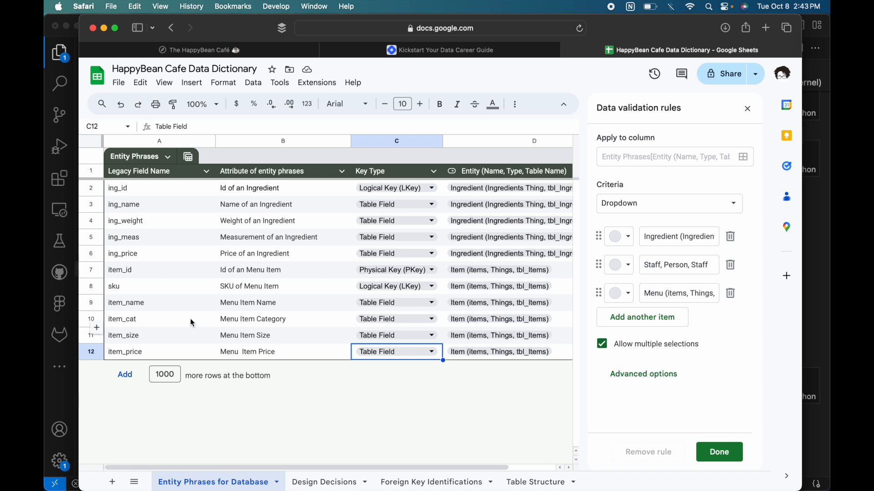
left_click(171, 289)
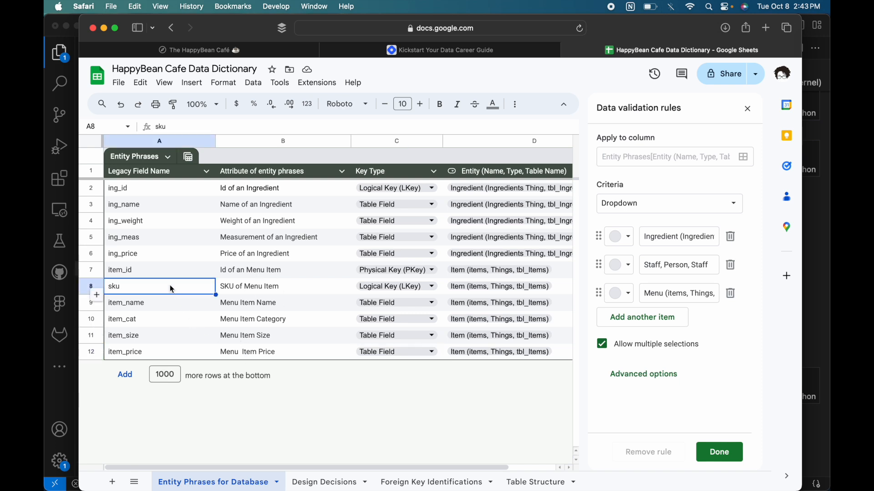
left_click(125, 373)
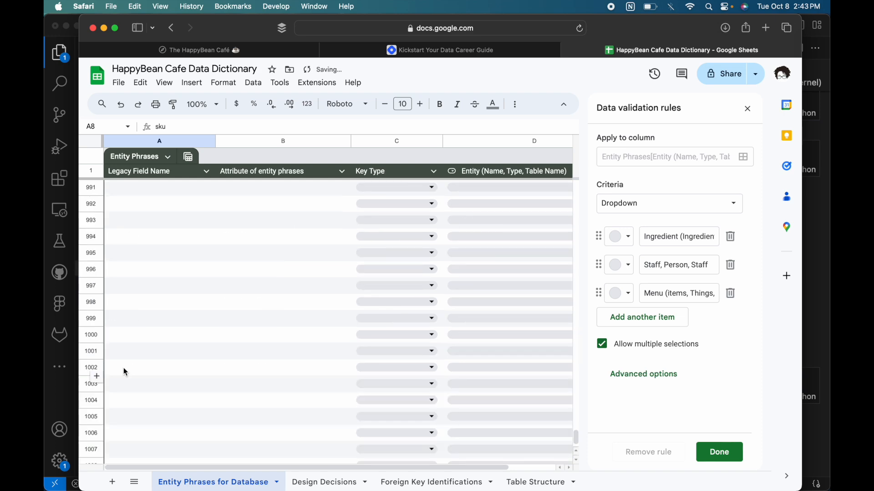
key("super+z")
double_click(165, 374)
type("10")
key("Return")
scroll(163, 378, "up", 5)
left_click(162, 377)
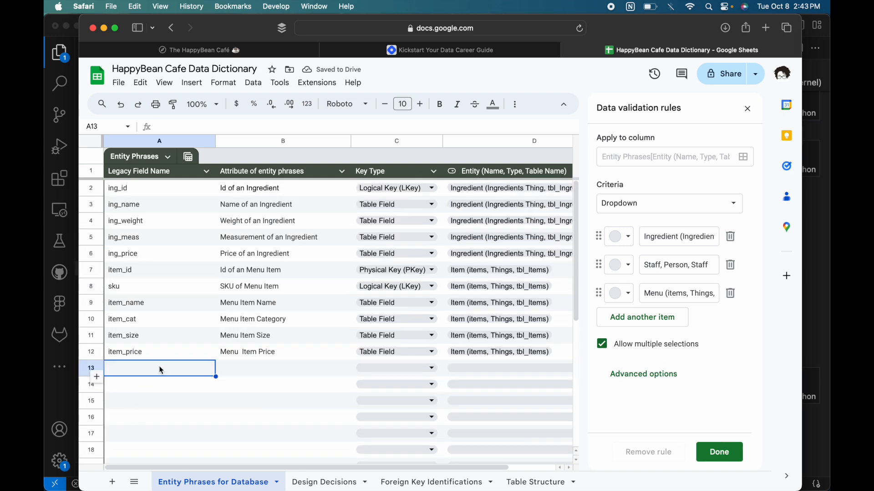
left_click(157, 353)
left_click(156, 370)
scroll(156, 369, "right", 3)
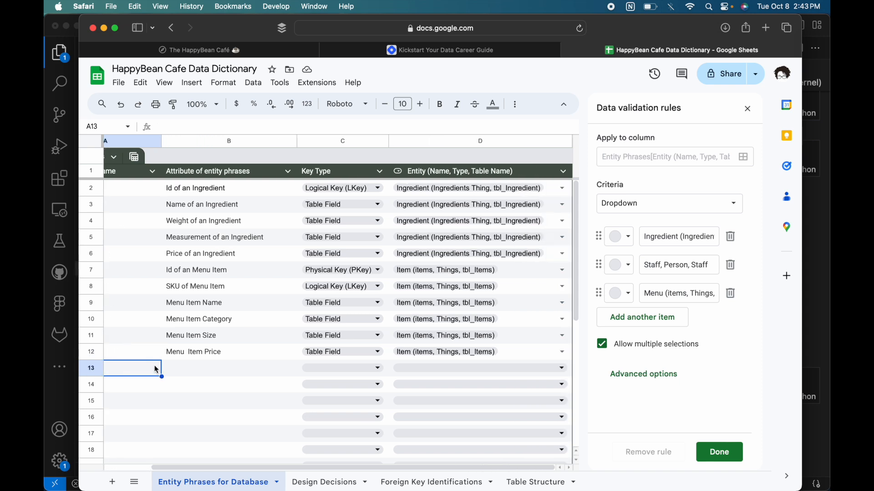
scroll(156, 370, "left", 3)
scroll(156, 369, "down", 1)
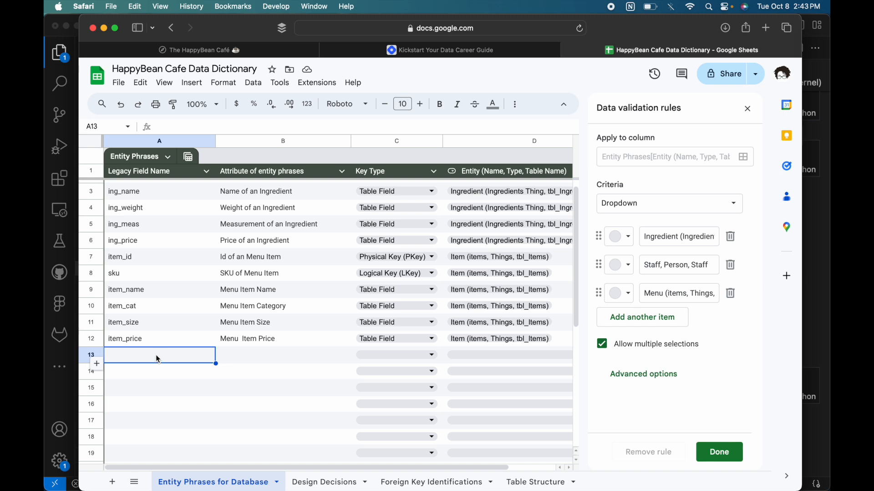
left_click(156, 358)
left_click_drag(147, 419, 151, 357)
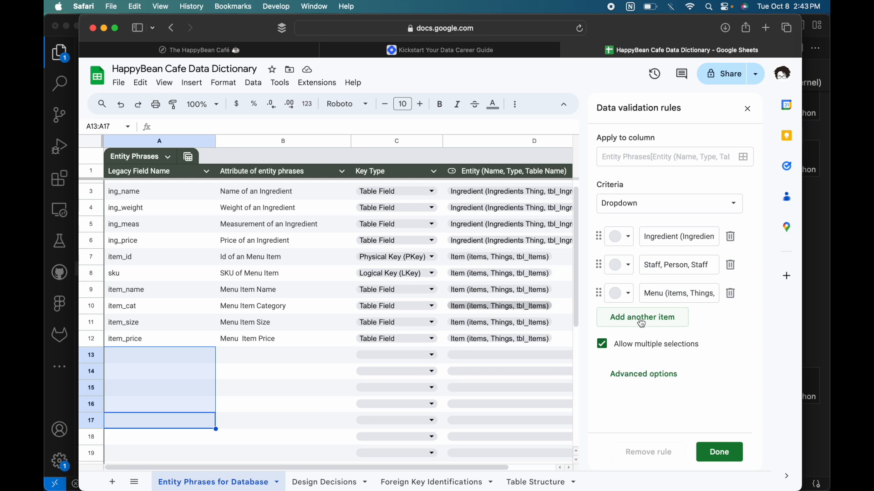
Switch to VS Code and review the items_data and ingredients_data cells in the CoffeeShop_DataClean.ipynb notebook.
left_click(73, 400)
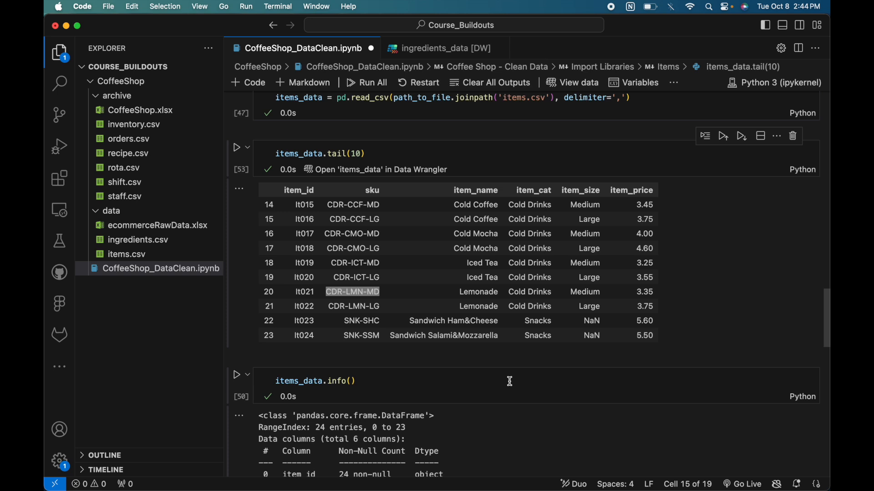
scroll(510, 381, "down", 5)
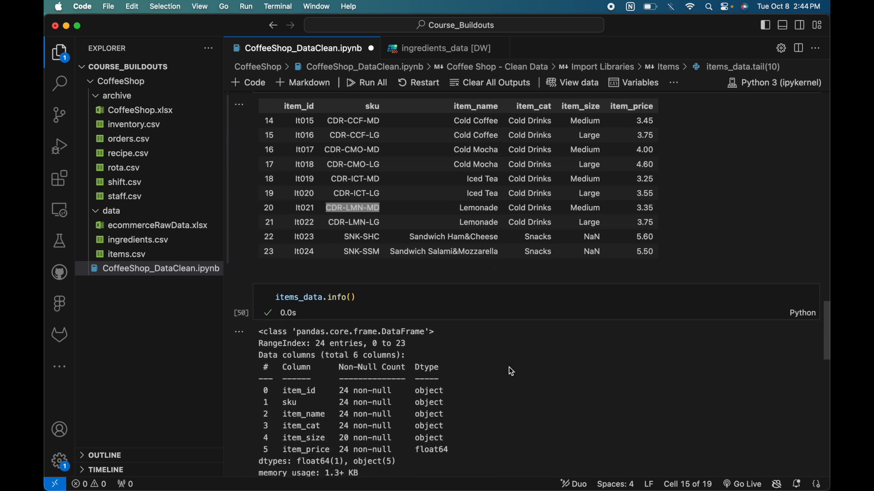
scroll(509, 368, "down", 10)
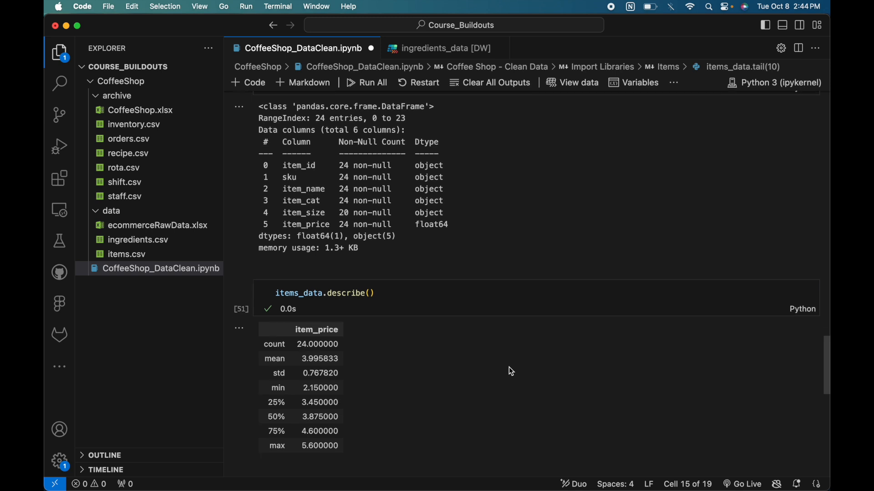
scroll(509, 367, "down", 5)
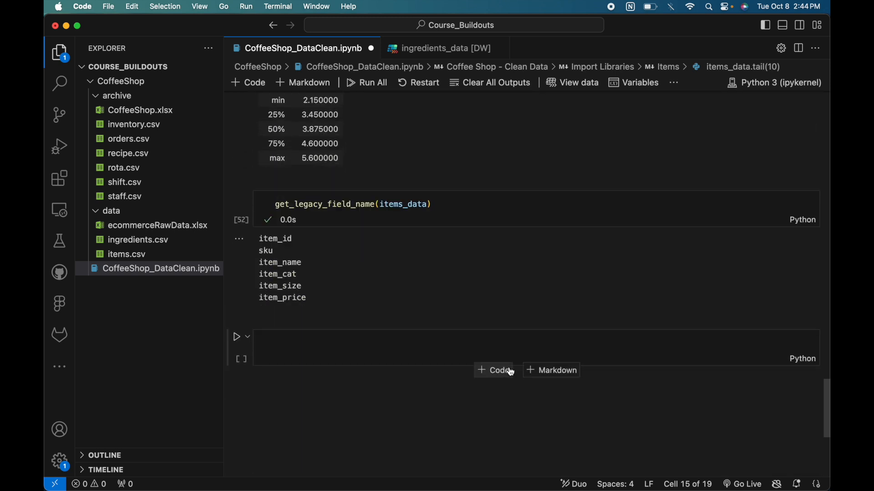
scroll(511, 372, "up", 6)
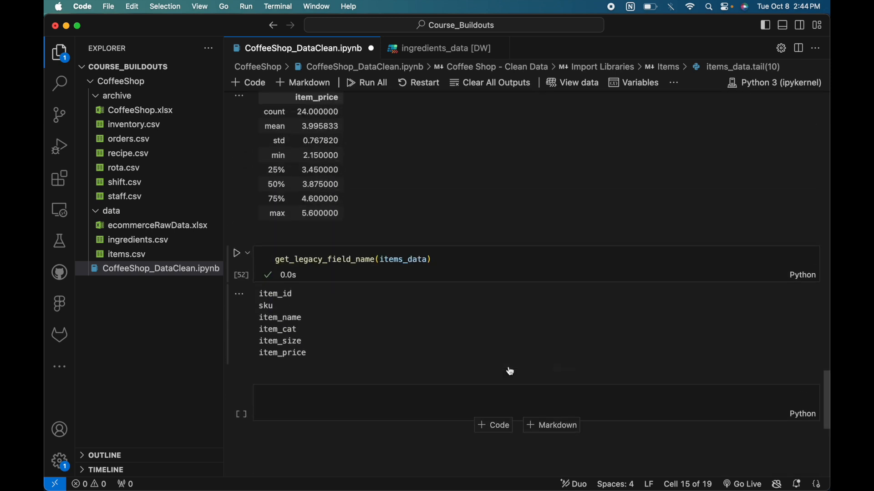
scroll(510, 371, "up", 20)
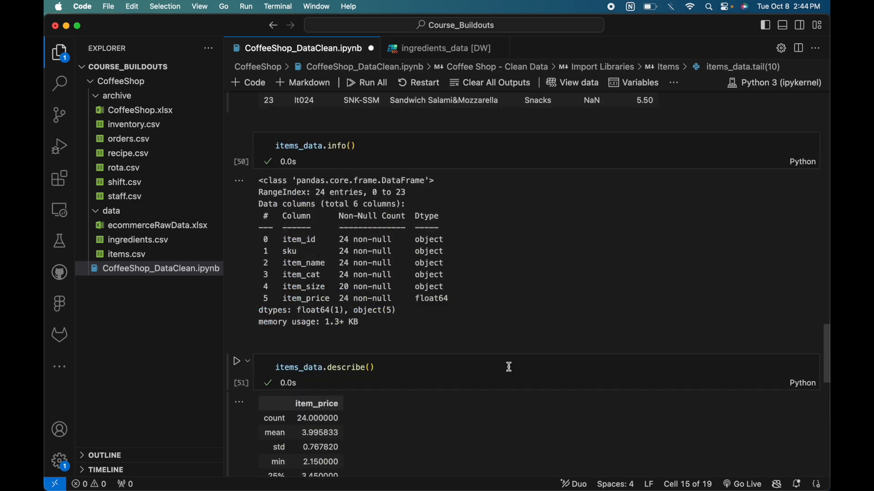
scroll(510, 371, "up", 8)
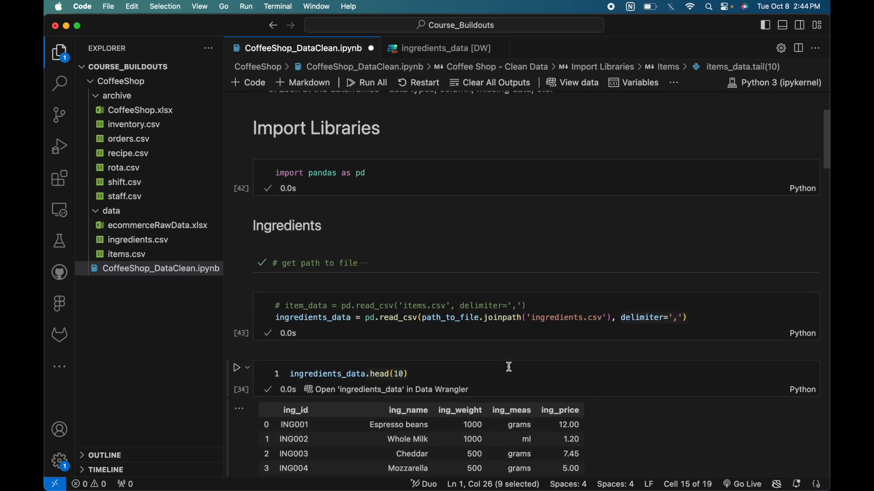
scroll(511, 371, "down", 1)
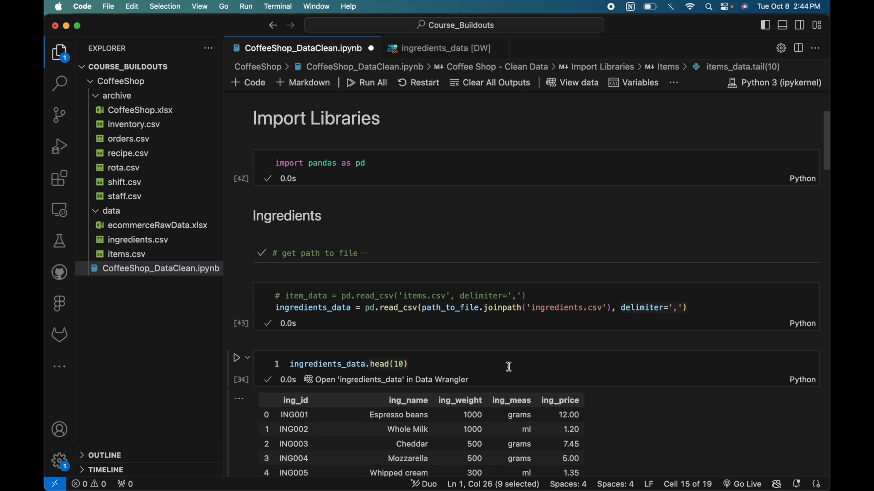